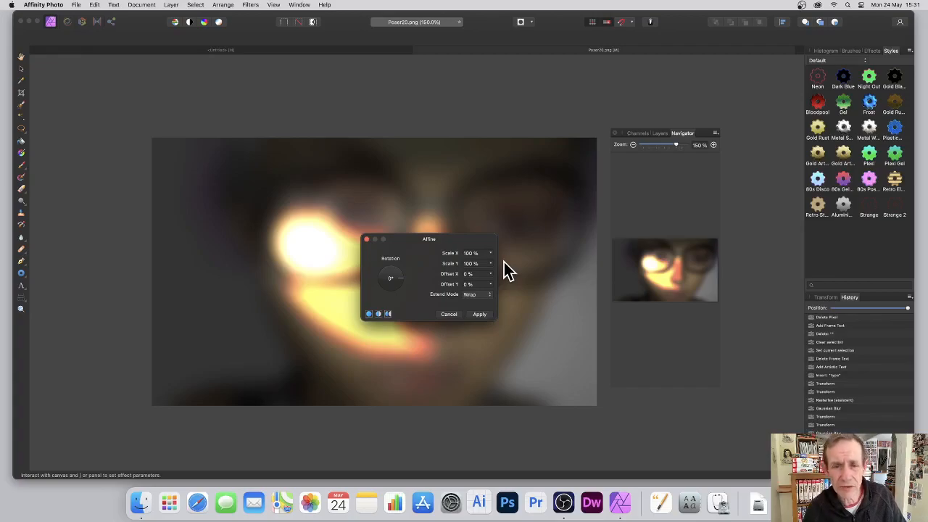
Reopen the Affine distortion filter on the blurred portrait and set its horizontal scale to 20%.
left_click(445, 314)
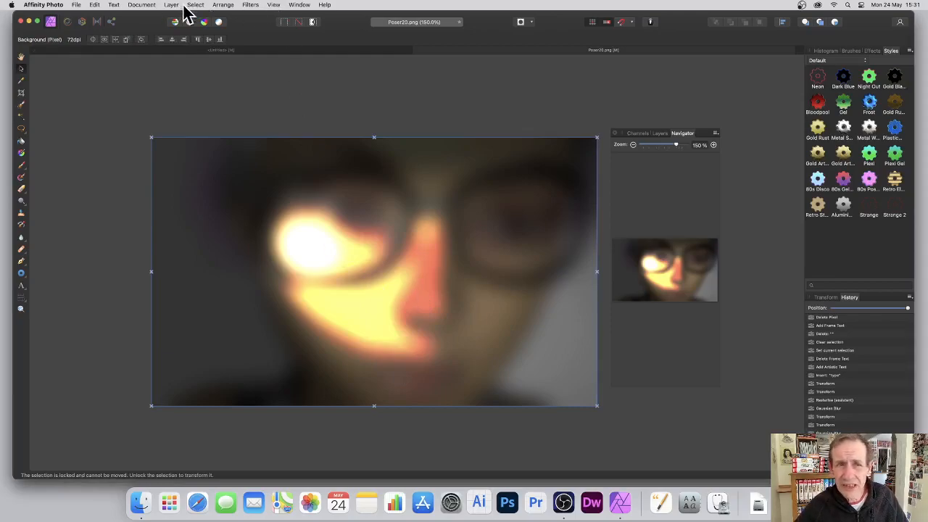
left_click(250, 6)
mouse_move(252, 50)
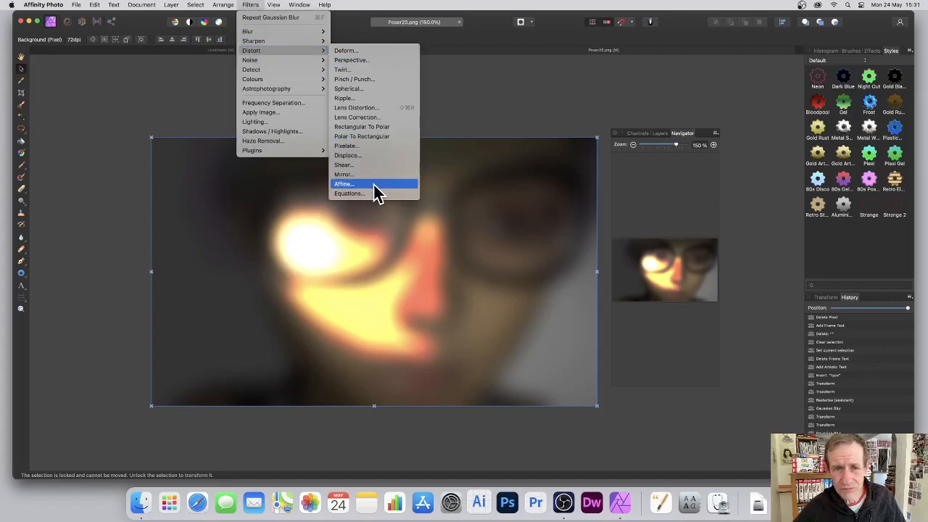
left_click(364, 192)
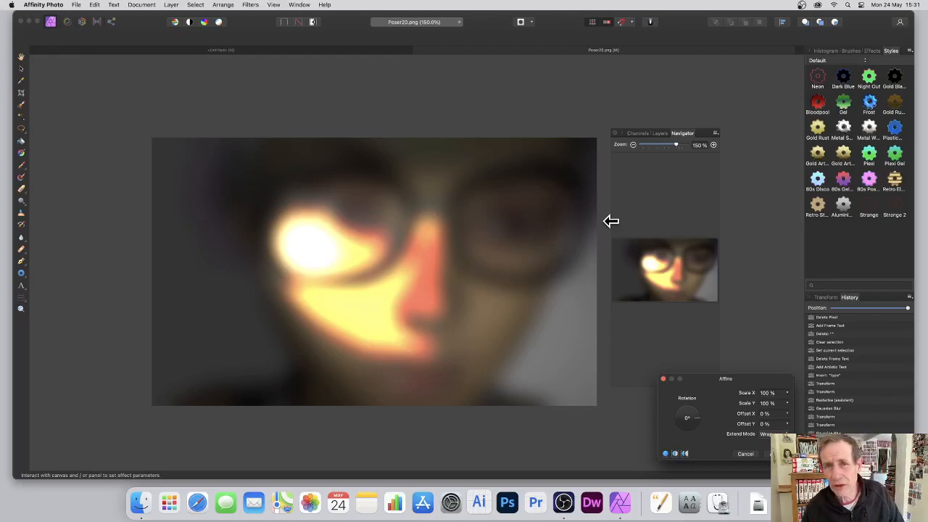
left_click_drag(759, 381, 546, 170)
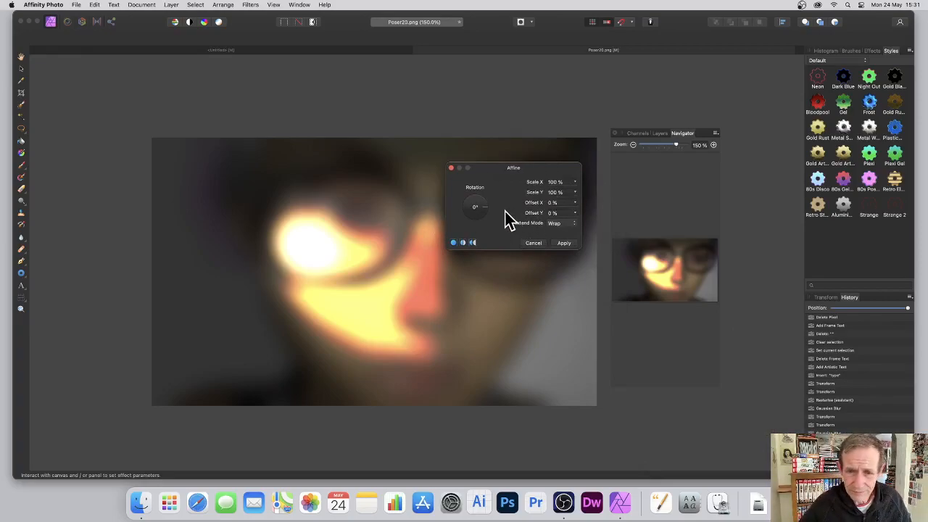
mouse_move(487, 215)
left_mouse_down()
mouse_move(472, 238)
mouse_move(486, 196)
mouse_move(486, 214)
left_mouse_up()
left_click_drag(568, 180, 537, 178)
type("20")
key("Tab")
key("Tab")
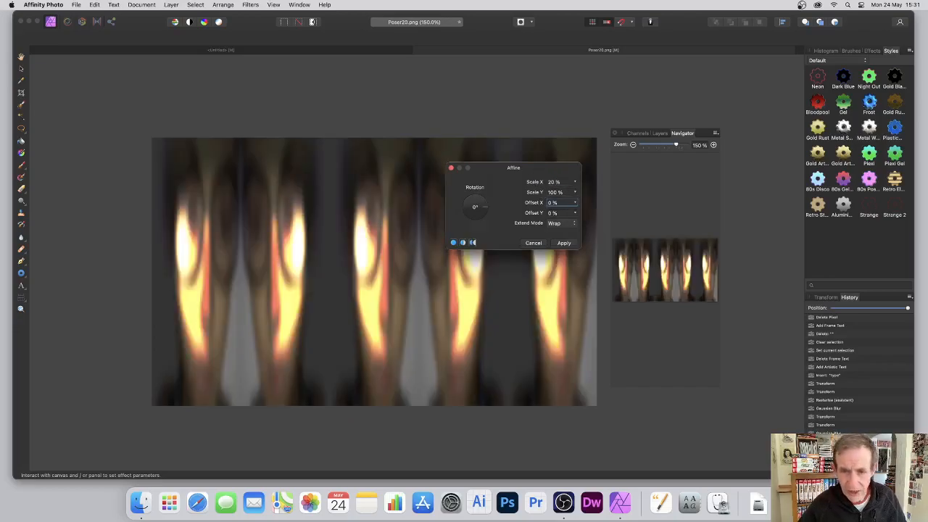
Set the Affine filter's horizontal offset to 27% and its rotation to 45°.
left_click_drag(575, 207, 574, 211)
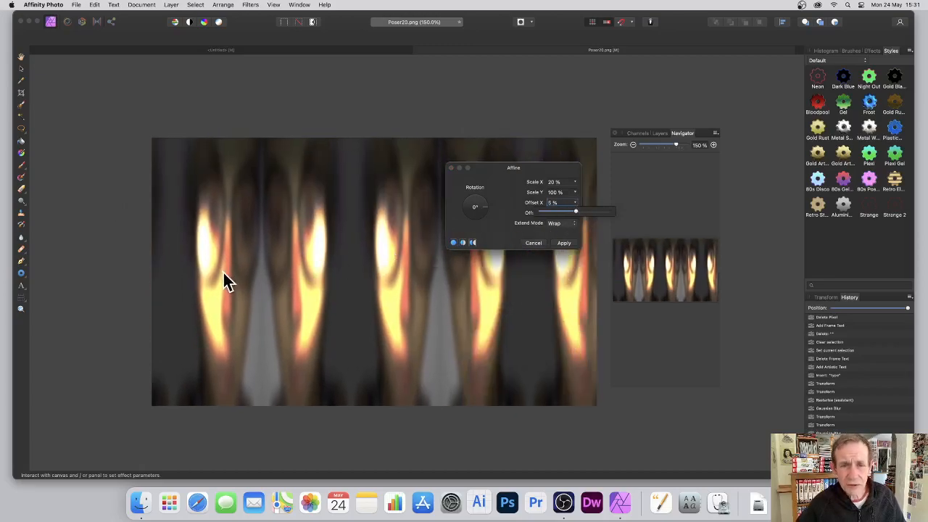
left_click_drag(576, 210, 583, 211)
left_click_drag(473, 205, 475, 206)
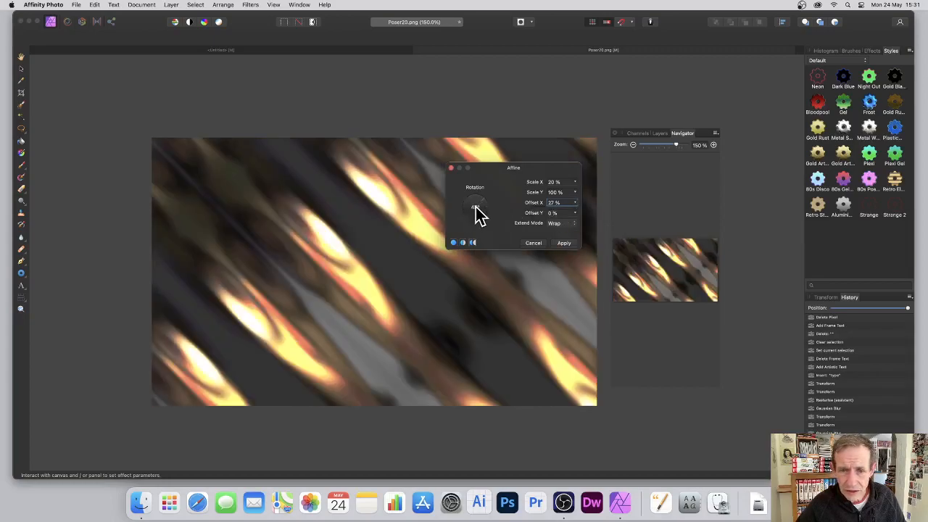
double_click(476, 208)
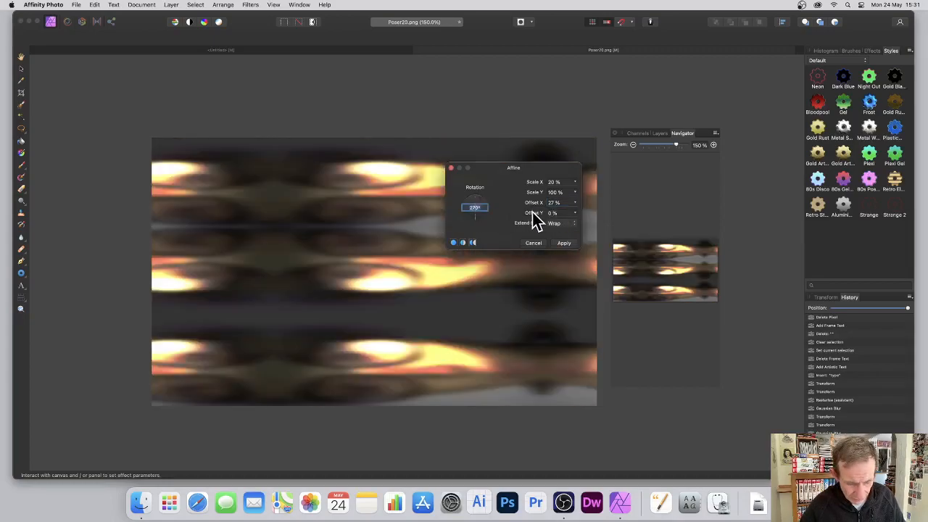
type("45")
key("Return")
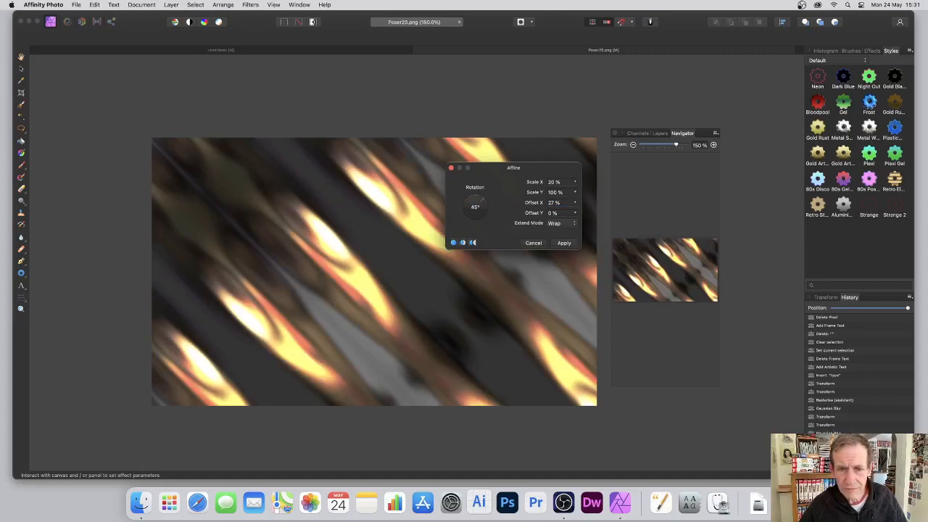
Try the Zero, Full, Repeat and Wrap extend modes for the Affine filter and settle on Mirror.
left_click(560, 225)
left_click(557, 202)
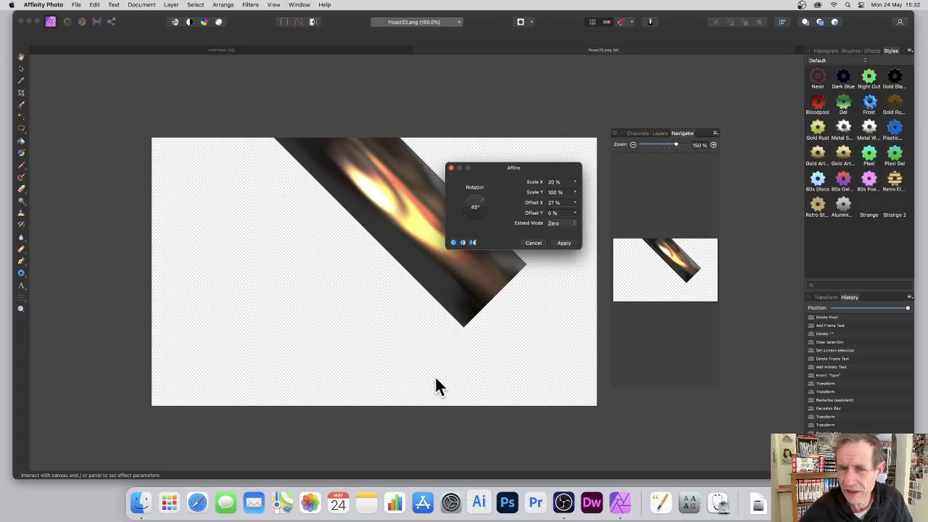
left_click(564, 227)
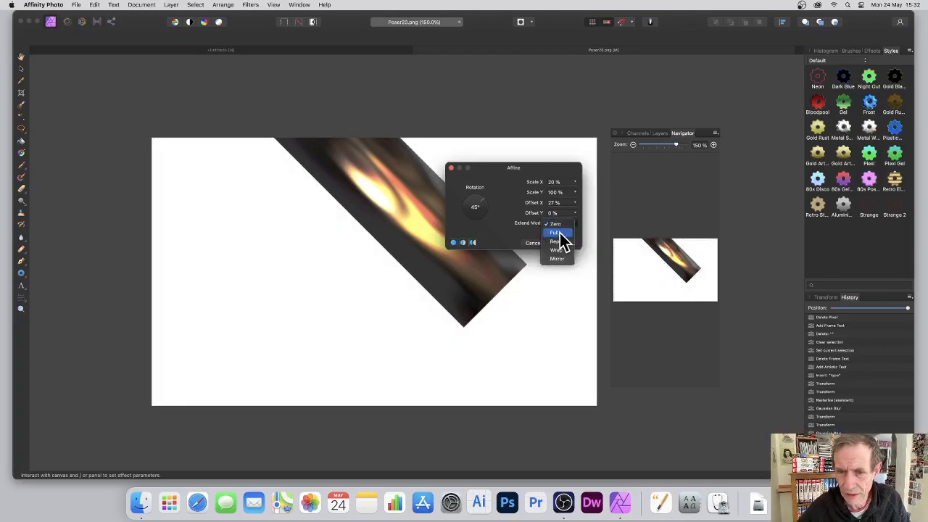
left_click(564, 243)
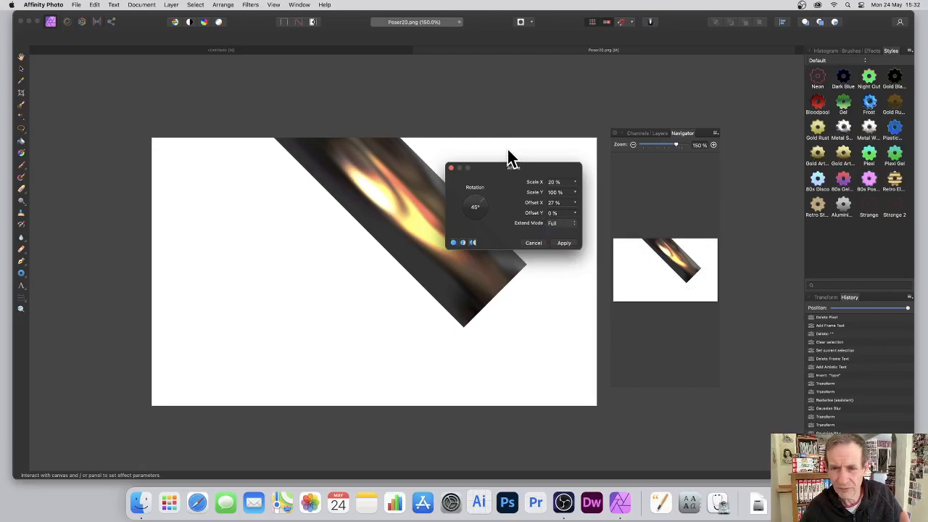
left_click(566, 224)
left_click(565, 238)
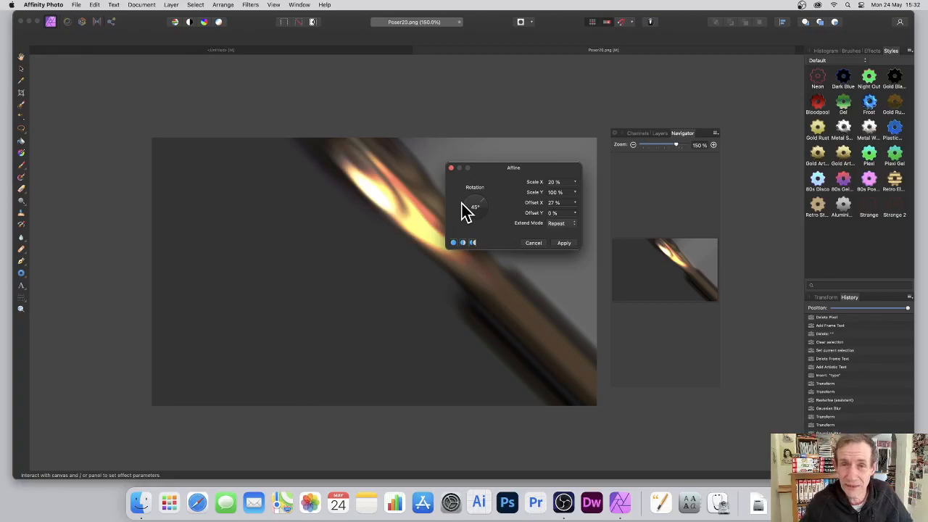
left_click(556, 223)
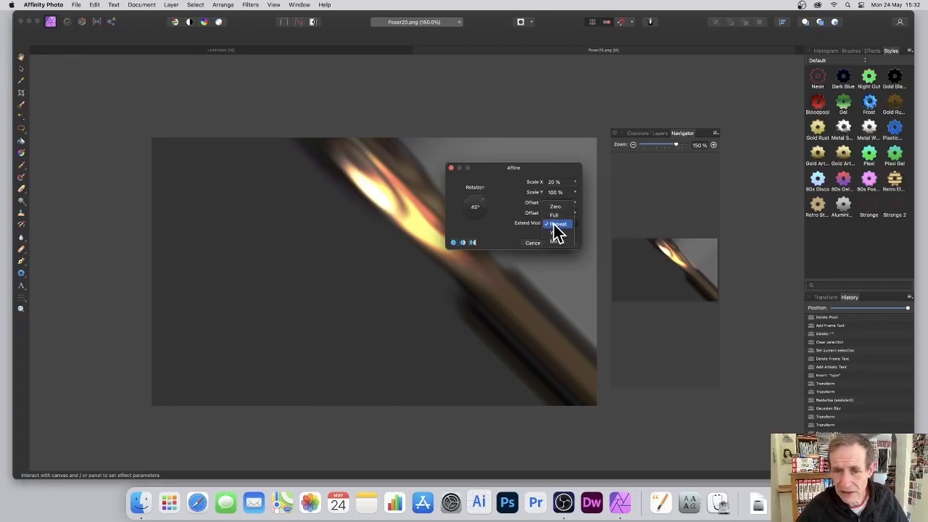
left_click(557, 234)
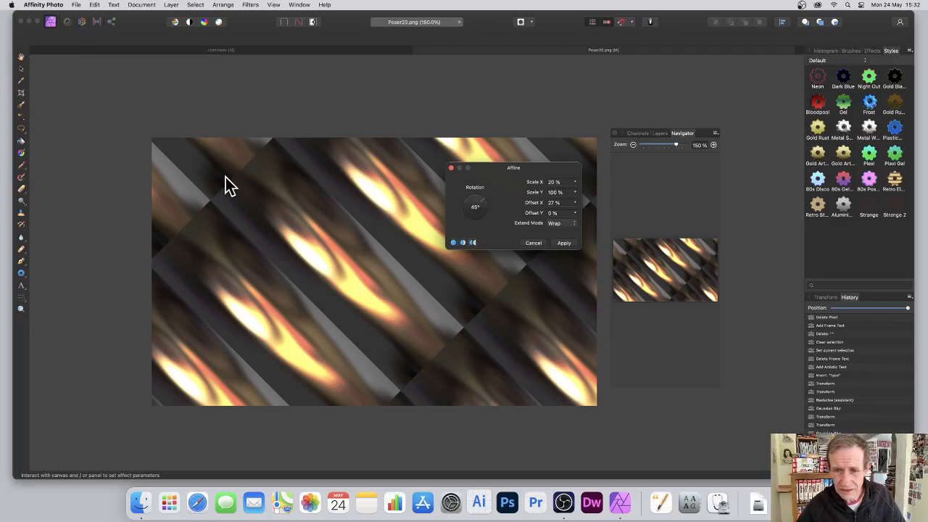
left_click(560, 224)
left_click(559, 237)
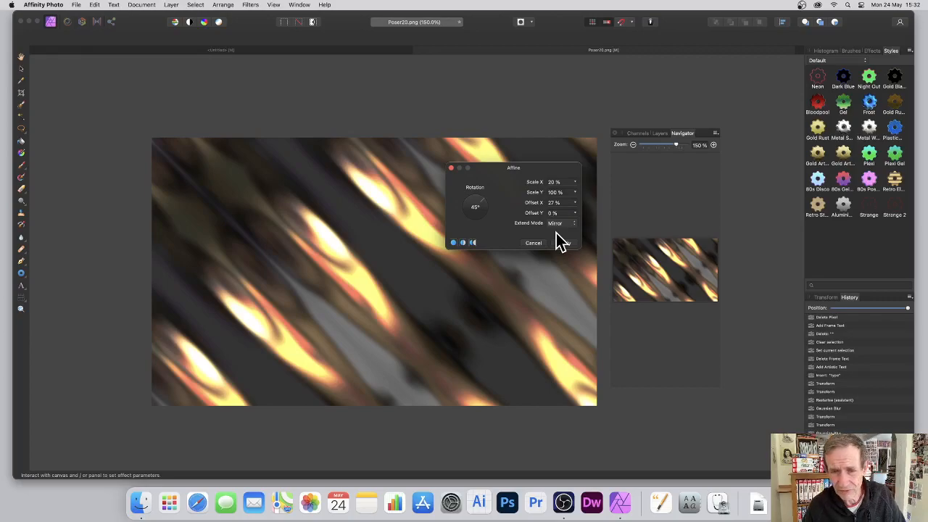
Set the Affine rotation to 12° and the vertical offset to 16%, and apply the filter.
left_click_drag(486, 208, 495, 208)
left_click_drag(575, 214, 586, 234)
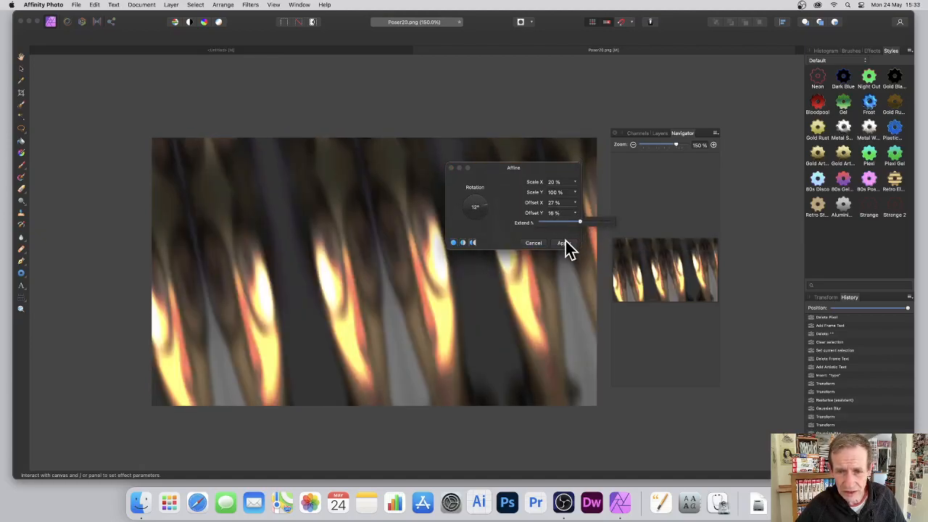
left_click(564, 243)
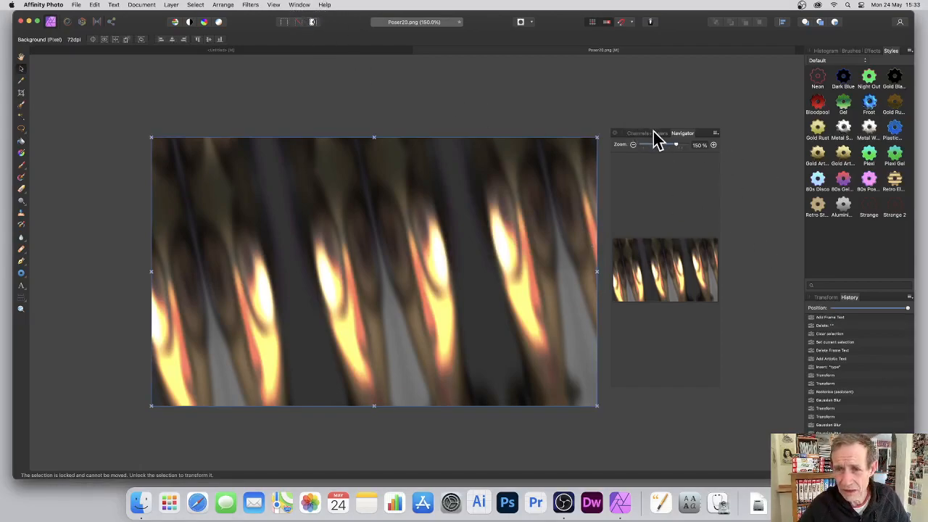
Repeat the Affine filter on the already distorted image.
left_click(247, 5)
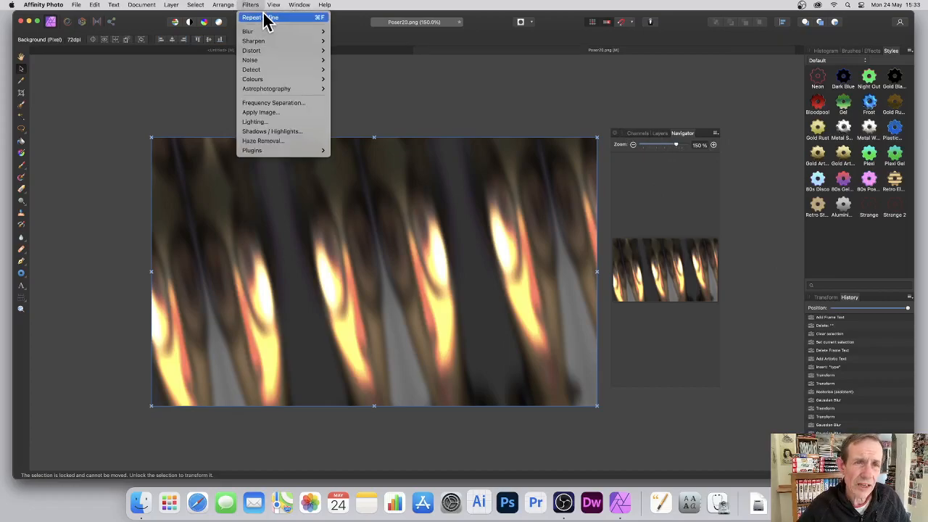
left_click(276, 20)
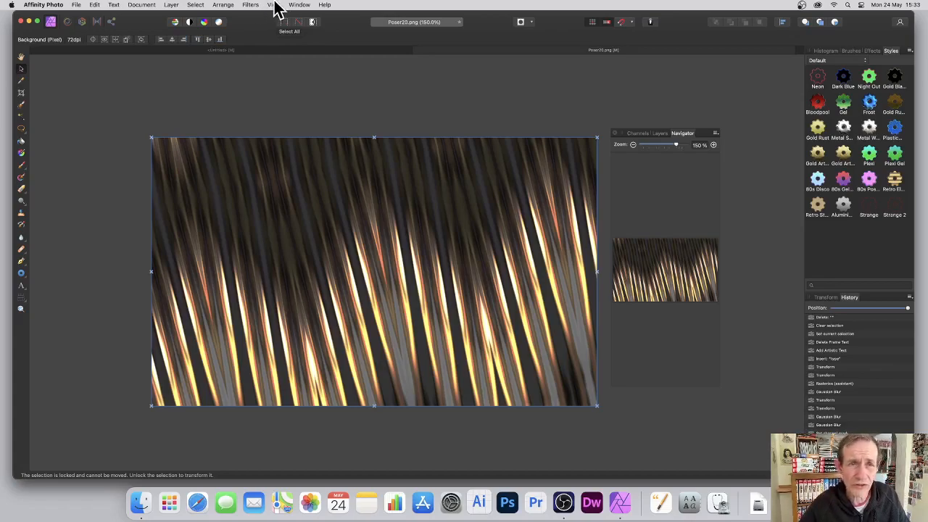
left_click(250, 5)
mouse_move(253, 53)
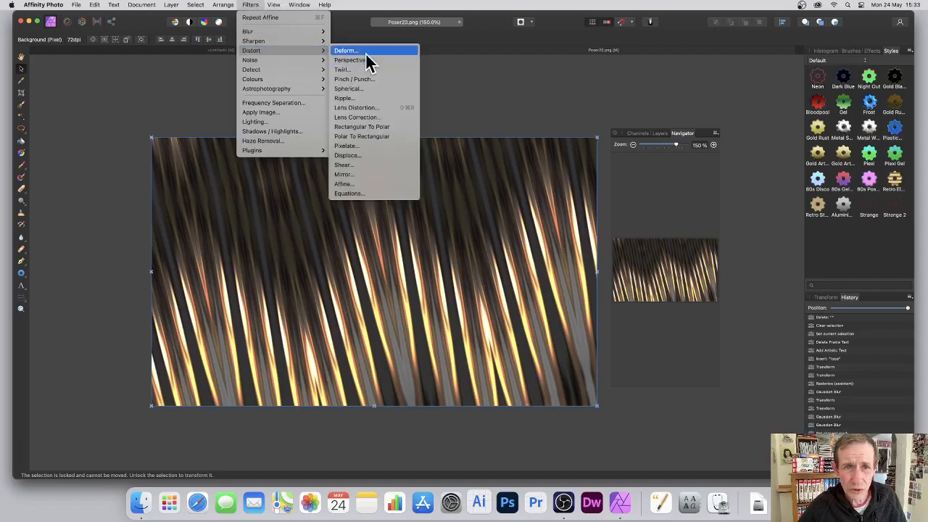
left_click(556, 108)
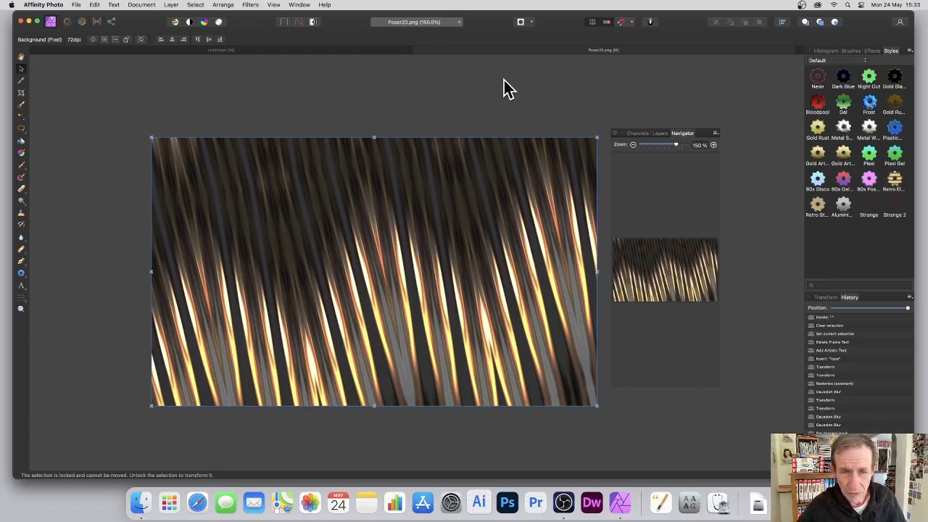
Undo both Affine distortions and reapply the filter once to the portrait with the same settings.
key("super+z")
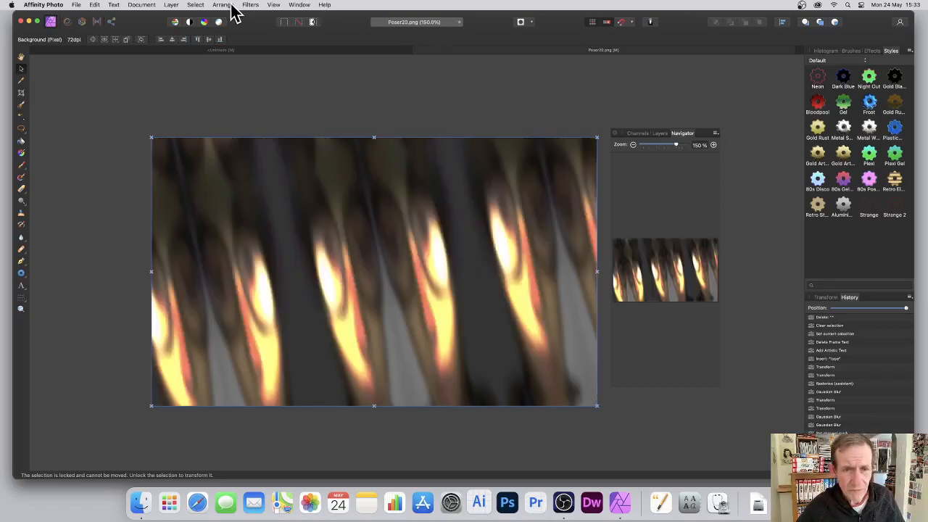
key("super+z")
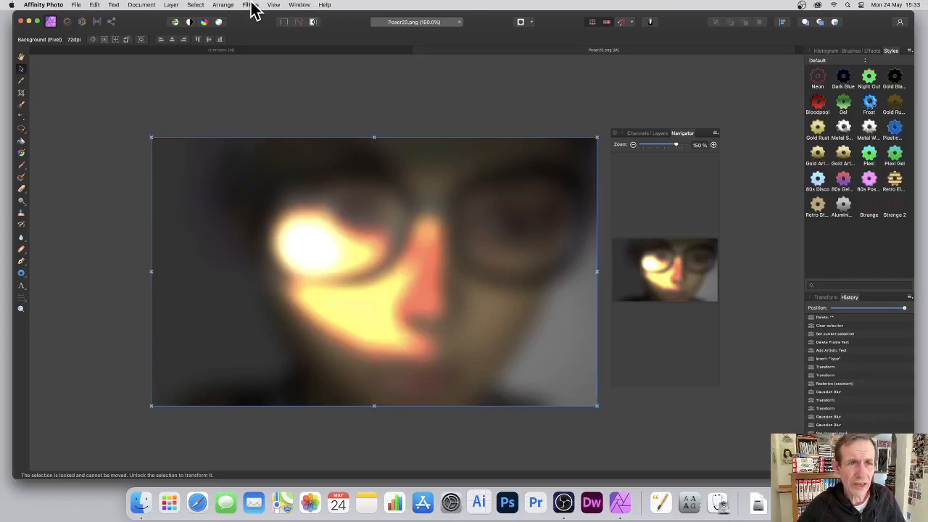
left_click(250, 5)
left_click(252, 17)
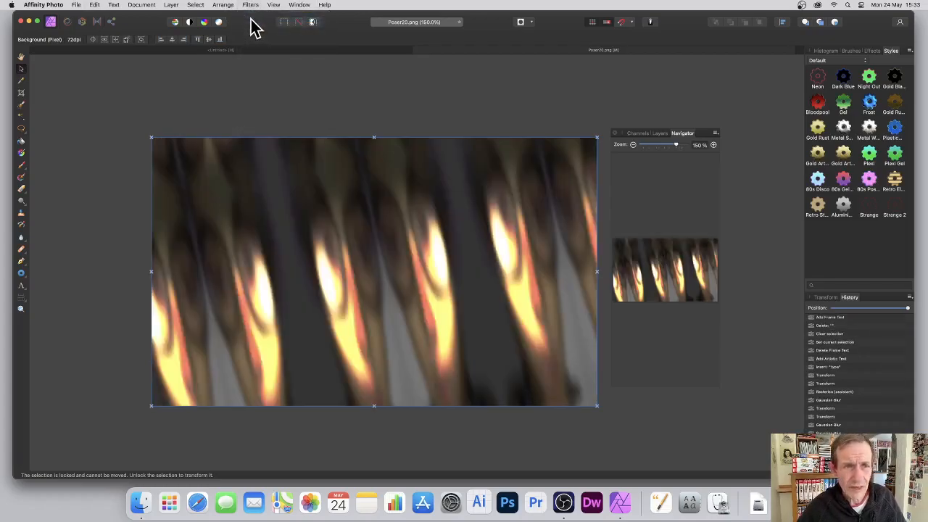
Fade the Affine effect, trying the Darken blend mode before setting Multiply at 29%.
left_click(171, 5)
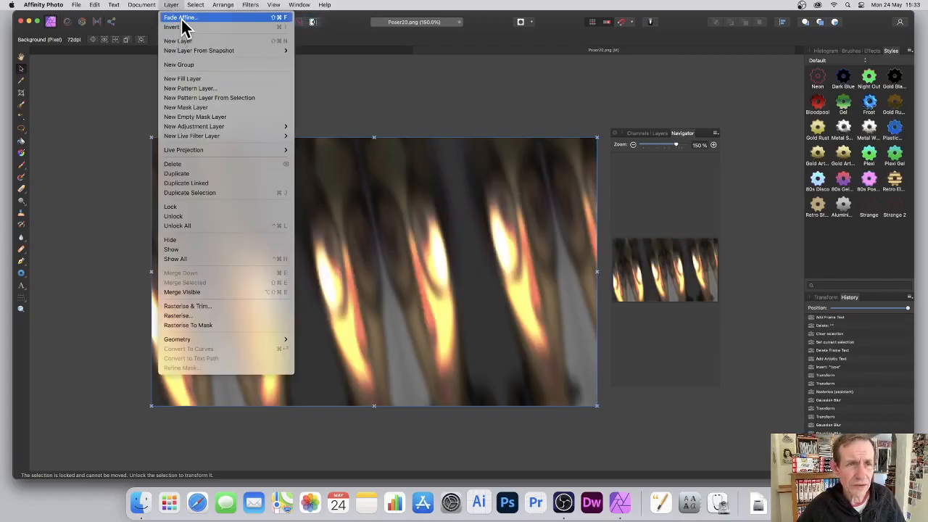
left_click(186, 21)
left_click_drag(723, 404, 596, 289)
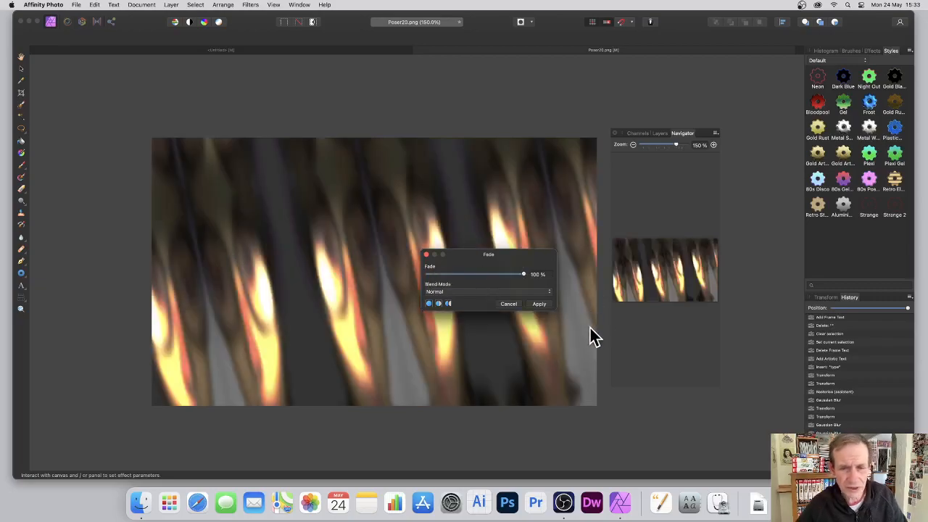
left_click(523, 292)
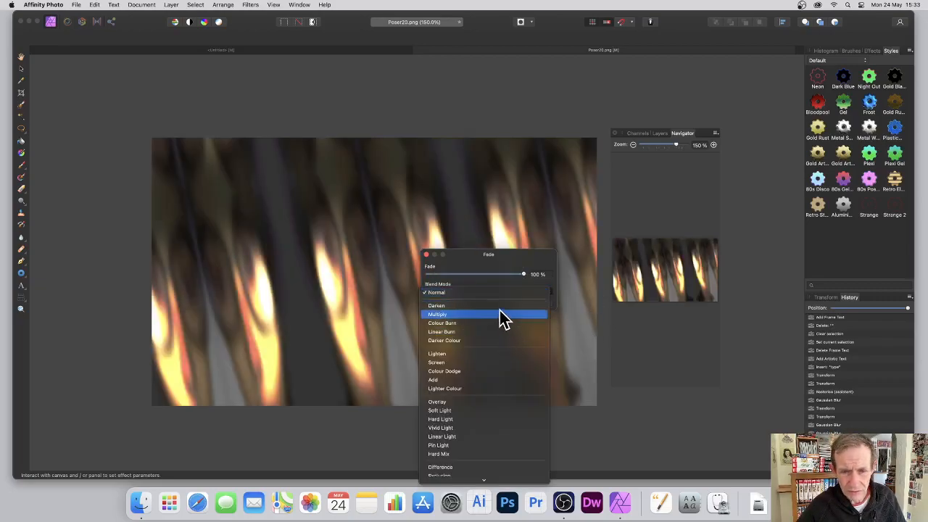
left_click(505, 305)
left_click(471, 303)
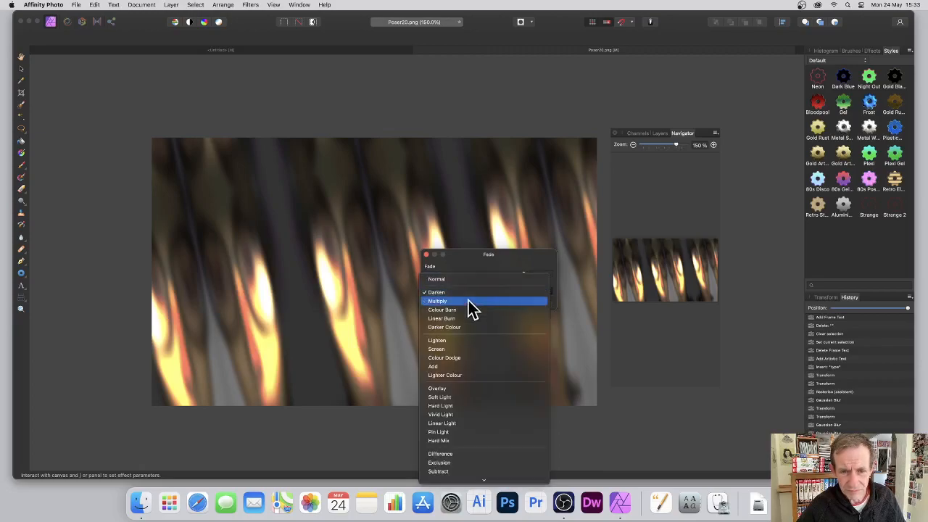
left_click(469, 301)
left_click_drag(488, 275, 454, 281)
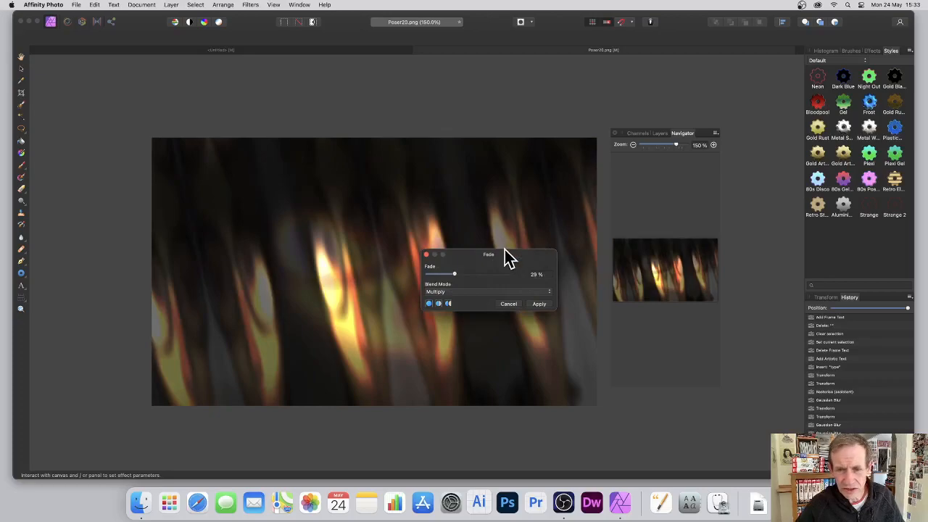
Set the fade to 33% with the Lighter Colour blend mode and apply it.
left_click_drag(486, 254, 551, 232)
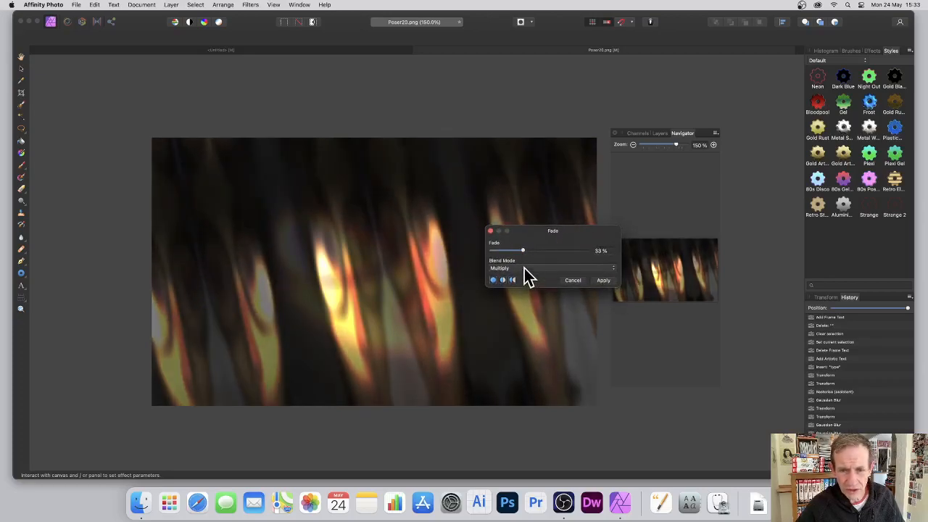
left_click(523, 269)
left_click(525, 344)
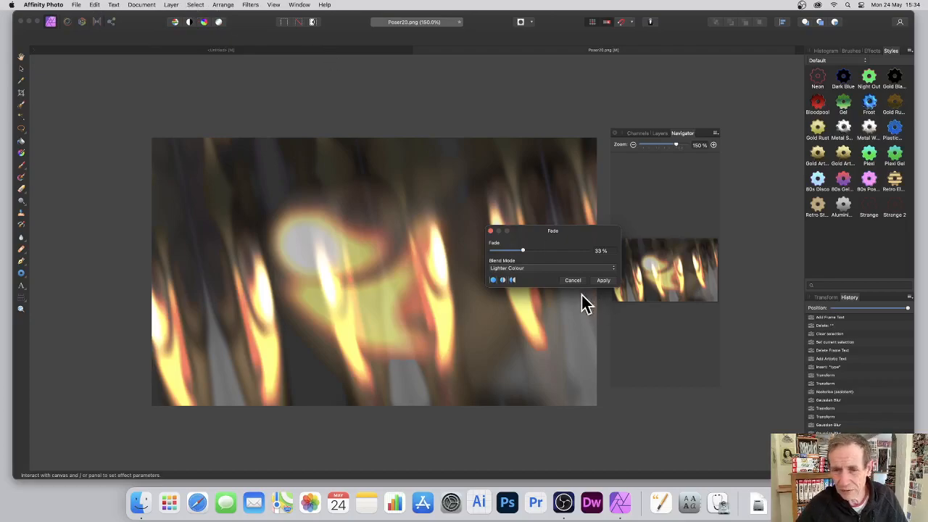
left_click(602, 280)
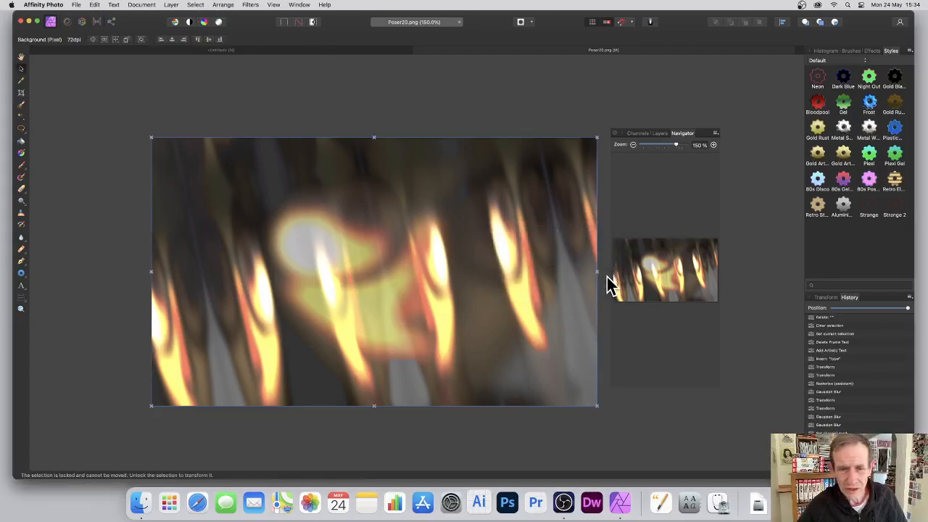
Undo the fade and the Affine distortion on the portrait.
key("super+z")
key("super+z")
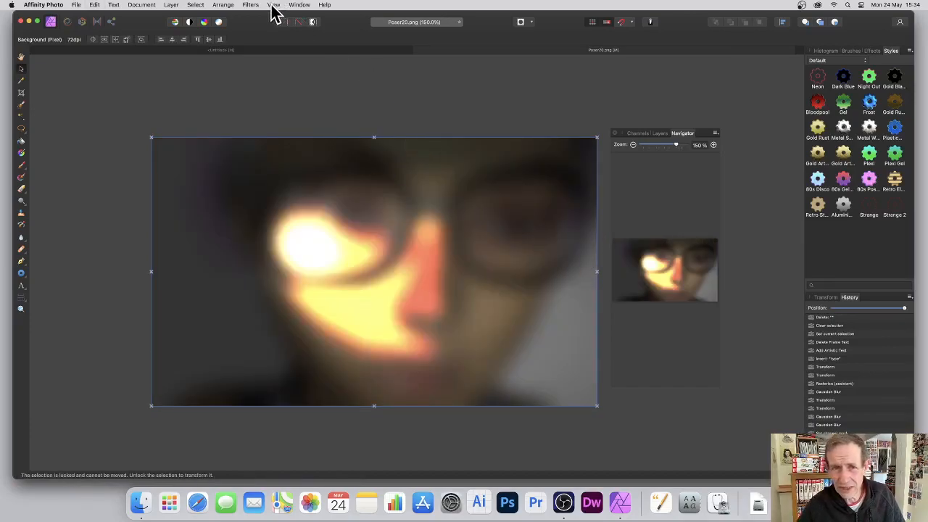
Duplicate the Background layer and set the copy's blend mode to Lighten.
left_click(660, 133)
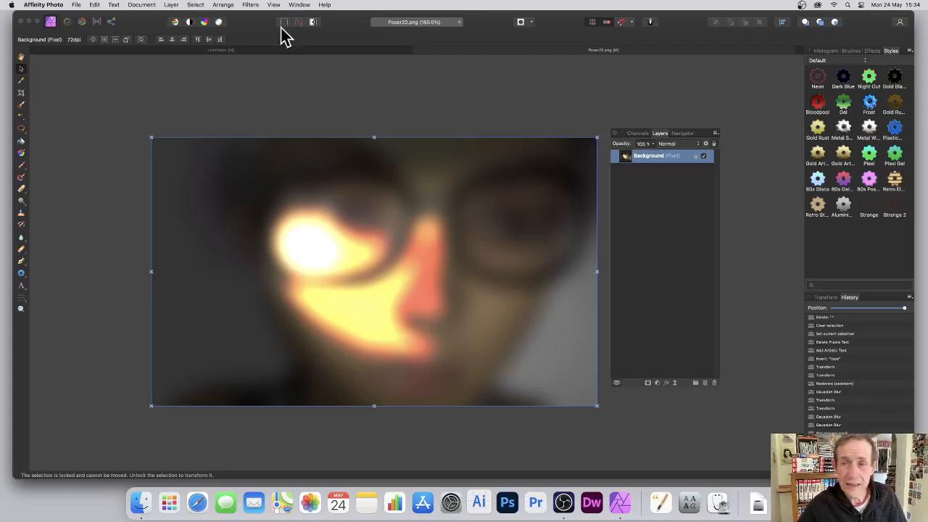
left_click(274, 5)
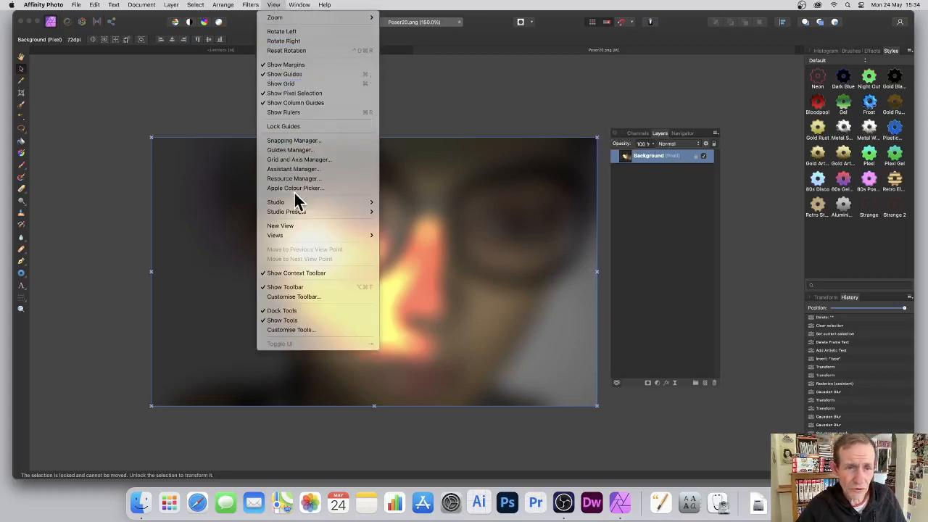
mouse_move(333, 201)
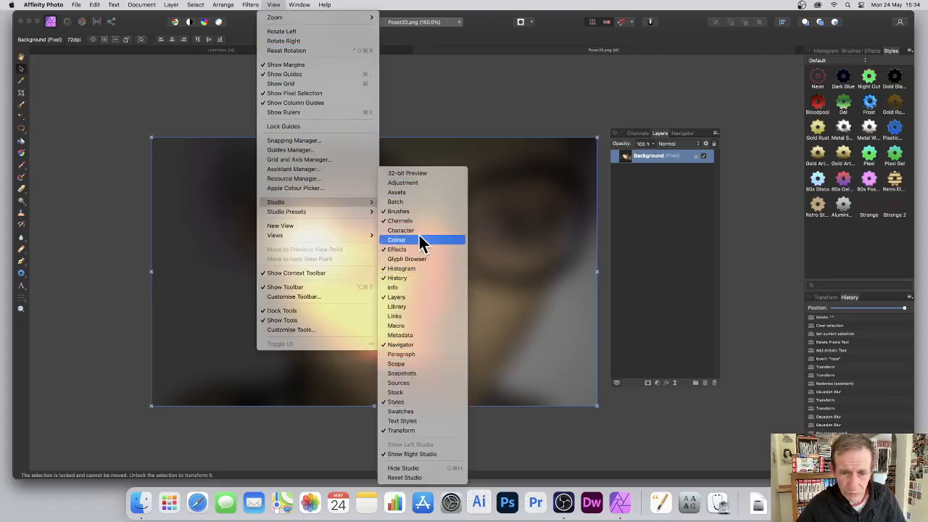
mouse_move(175, 6)
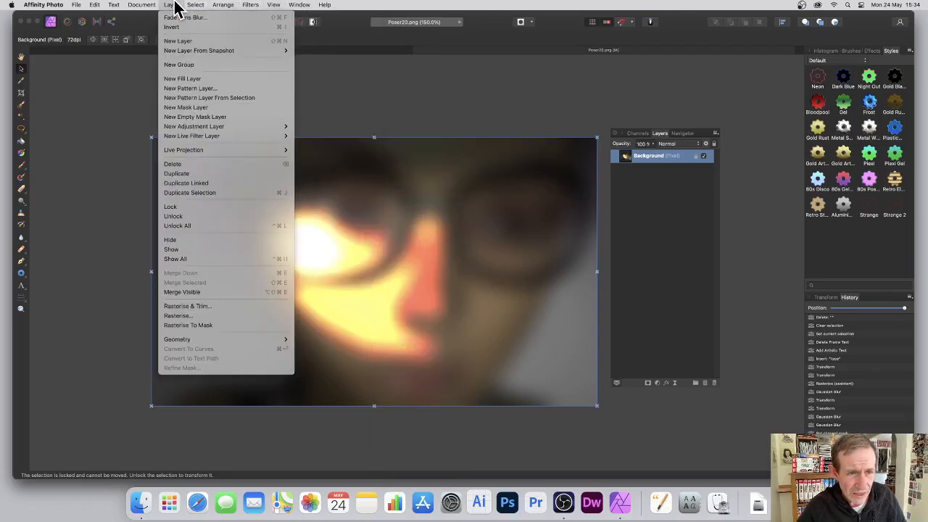
left_click(177, 173)
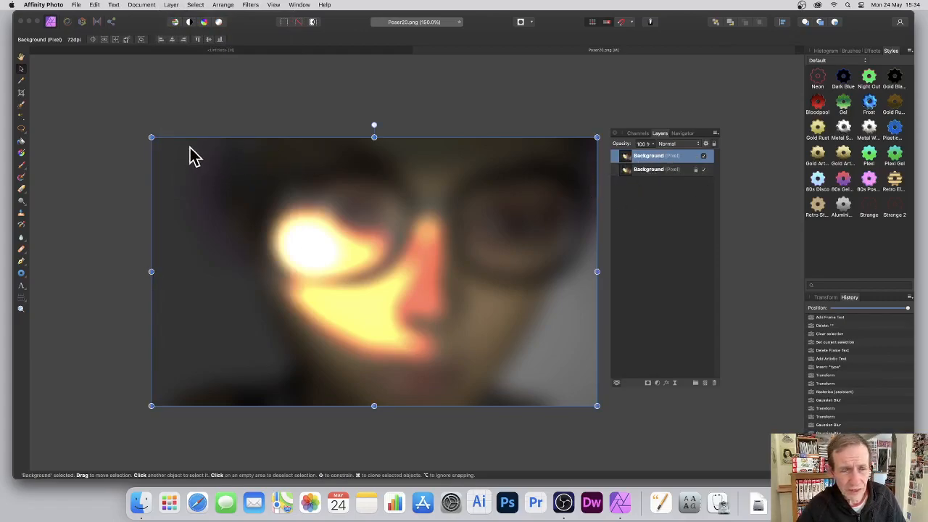
left_click(682, 144)
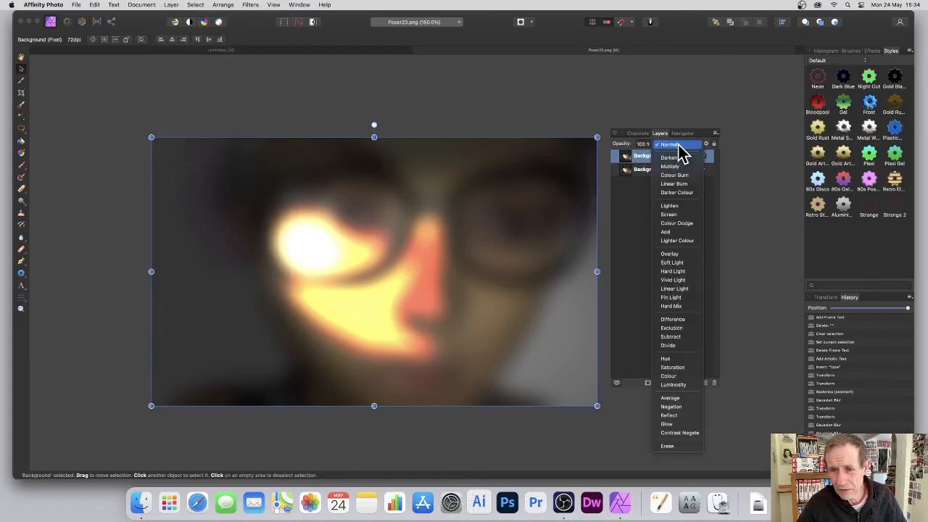
left_click(682, 207)
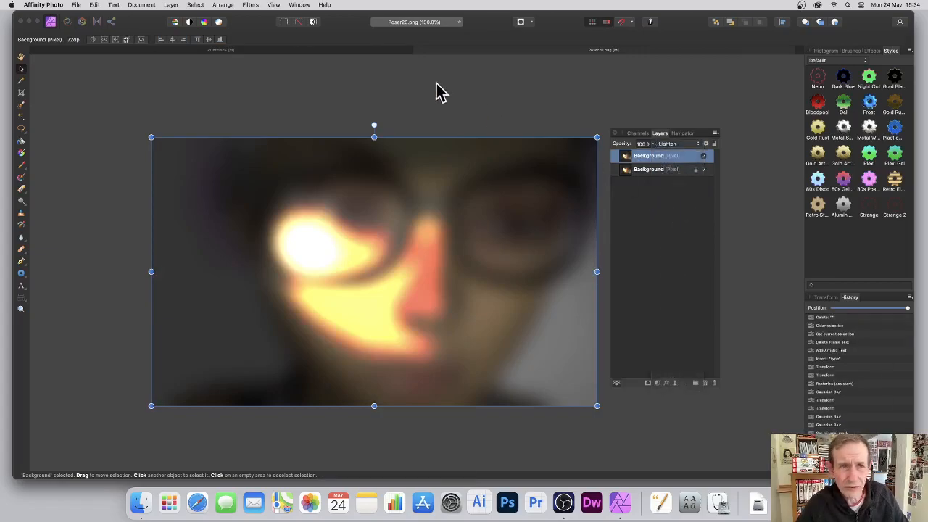
Start an Affine distortion on the layer copy with Scale X at 51% and Offset X at 4%.
left_click(250, 6)
mouse_move(254, 52)
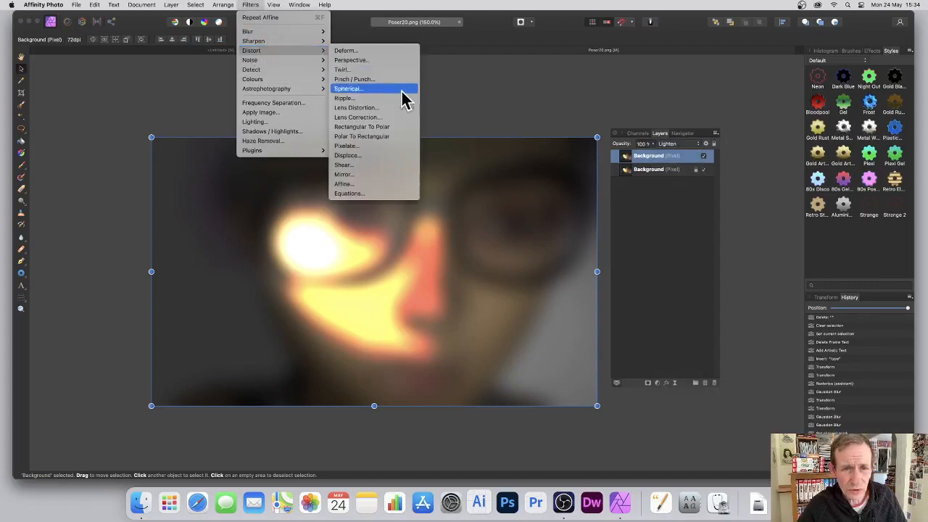
left_click(377, 190)
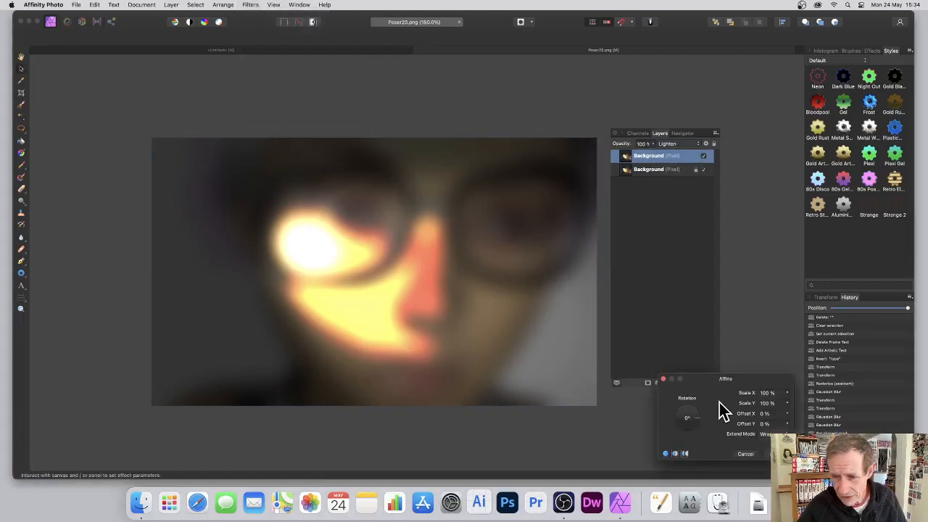
left_click_drag(764, 389, 492, 290)
left_click(496, 283)
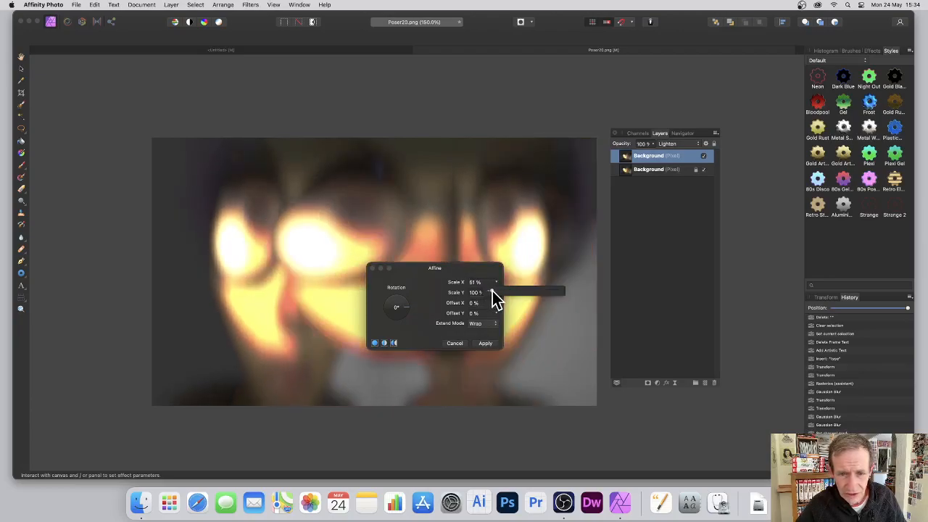
left_click_drag(421, 267, 528, 254)
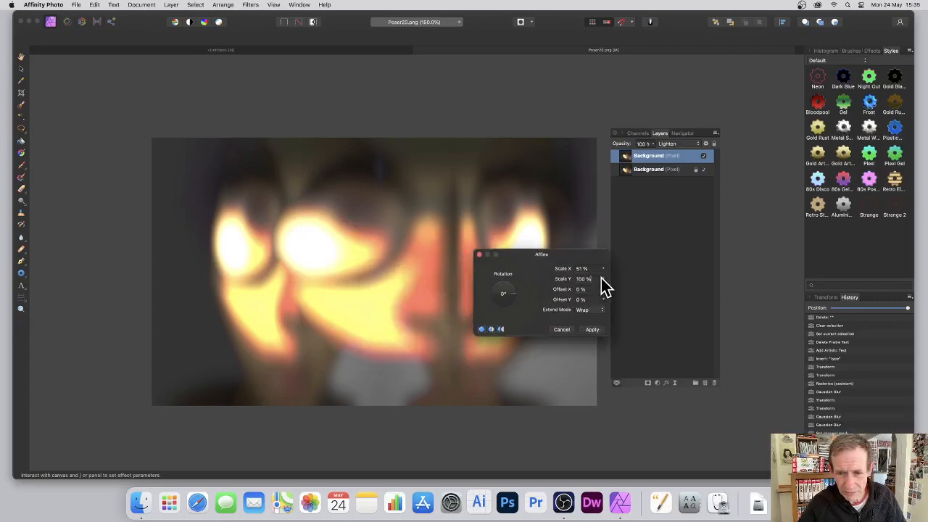
mouse_move(606, 294)
left_mouse_down()
mouse_move(587, 296)
mouse_move(605, 298)
left_mouse_up()
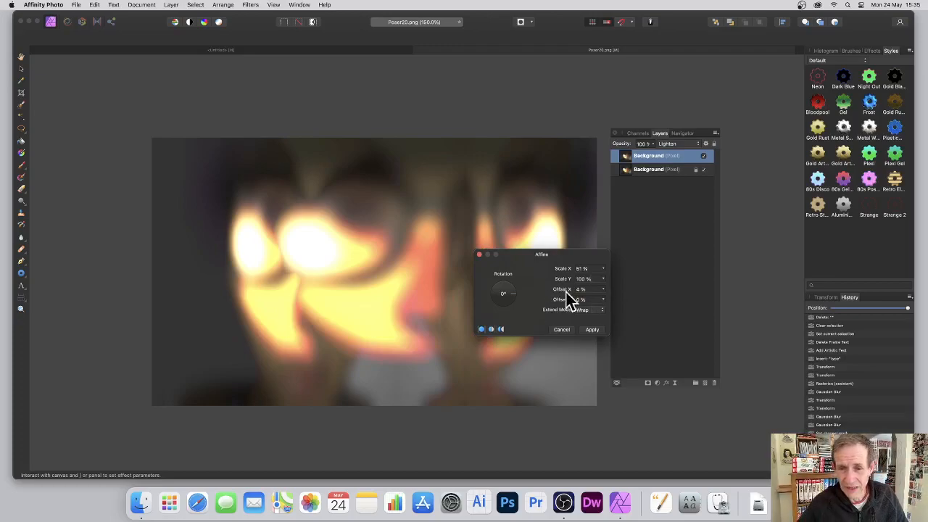
Try the Saturation blend mode on the layer copy, and switch it to Difference.
left_click(668, 143)
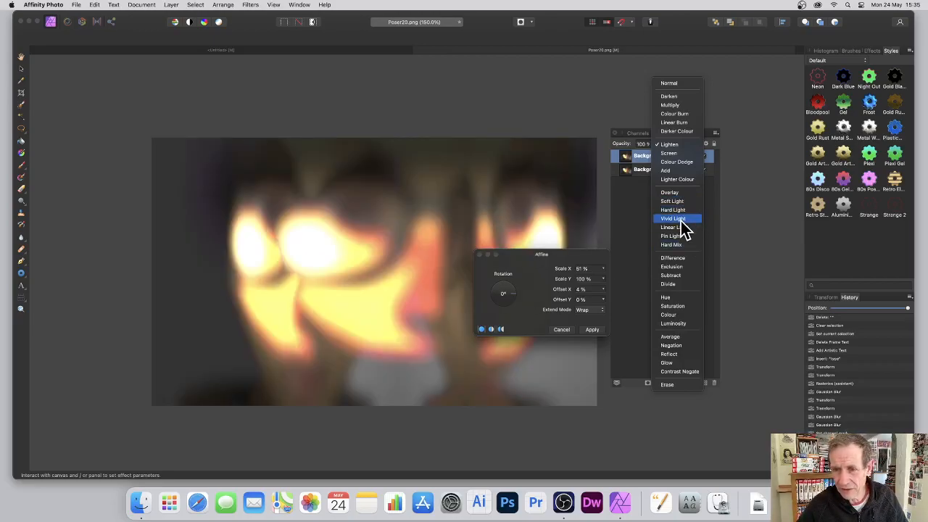
left_click(683, 306)
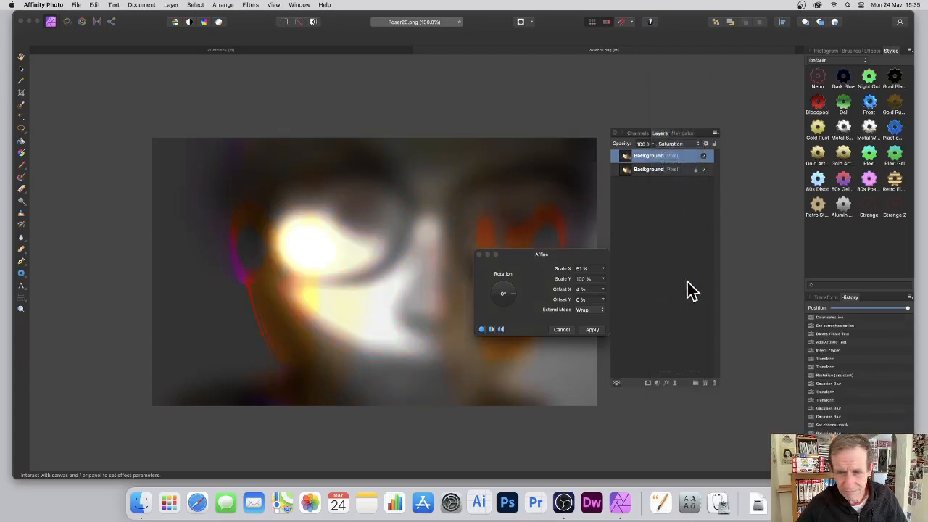
left_click(670, 143)
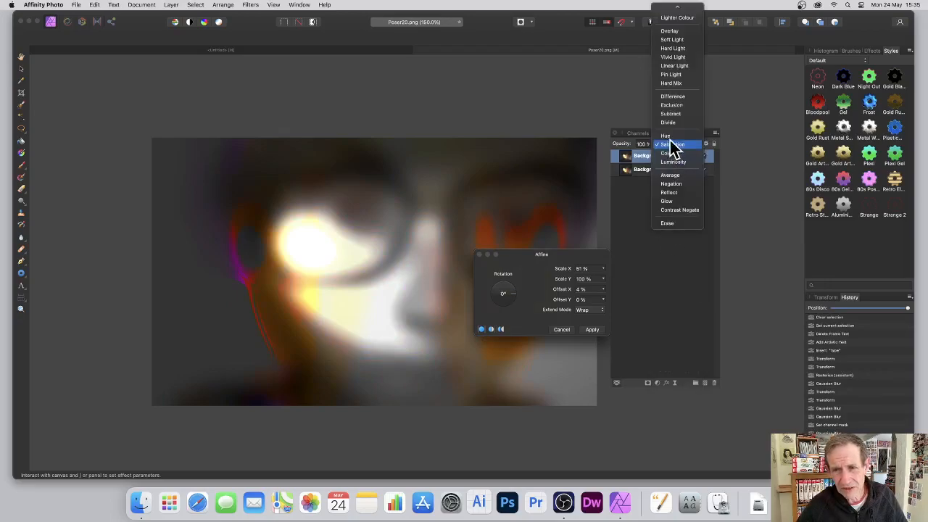
left_click(672, 96)
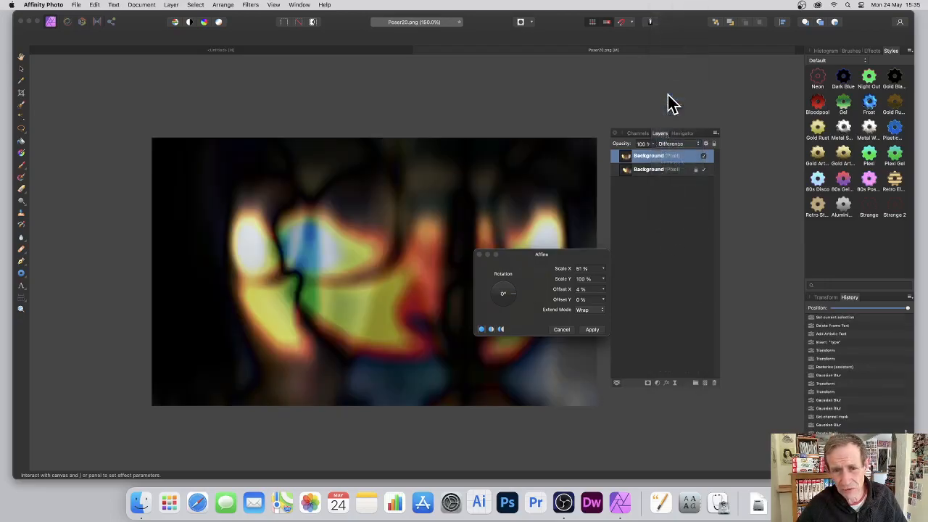
Apply the Affine filter with a 22° rotation and the Mirror extend mode, and repeat it once on the layer copy.
mouse_move(531, 258)
left_mouse_down()
mouse_move(612, 257)
mouse_move(544, 250)
left_mouse_up()
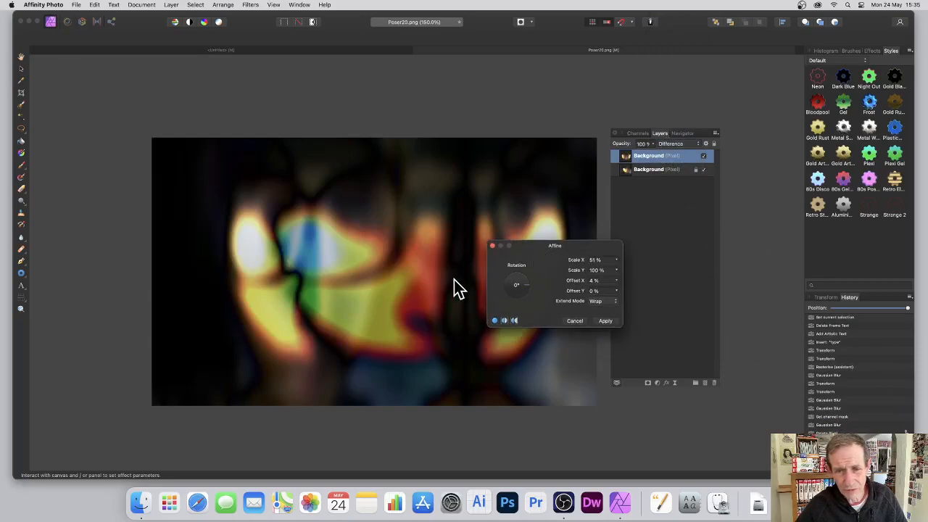
mouse_move(526, 285)
left_mouse_down()
mouse_move(512, 296)
mouse_move(528, 292)
mouse_move(532, 268)
mouse_move(537, 278)
left_mouse_up()
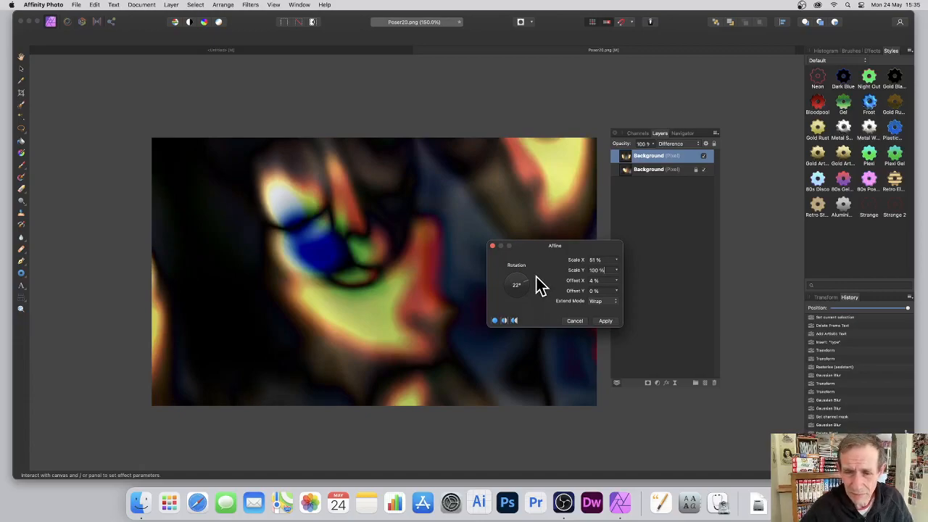
left_click(600, 303)
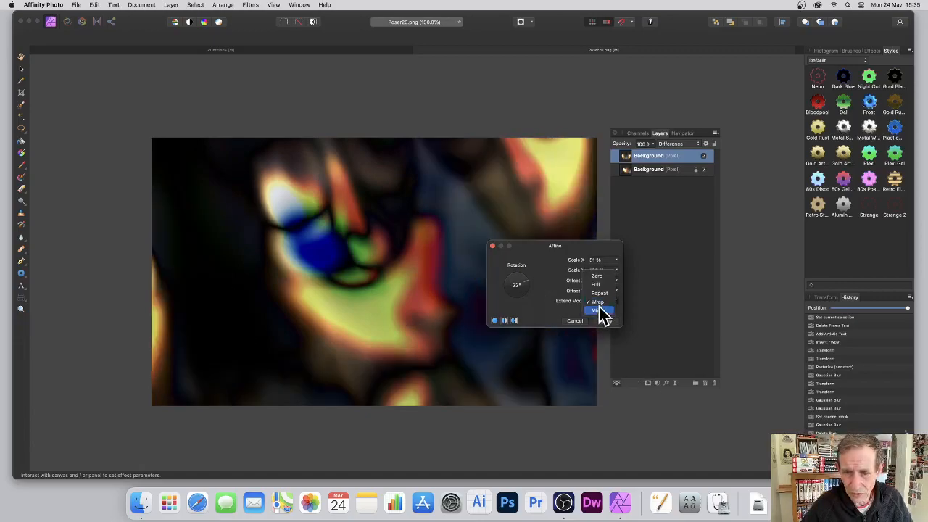
left_click(599, 311)
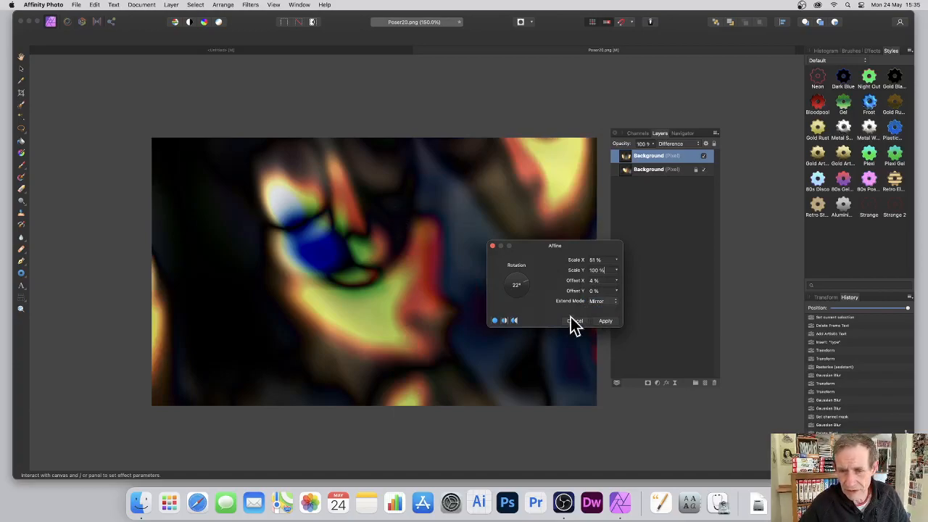
left_click(613, 320)
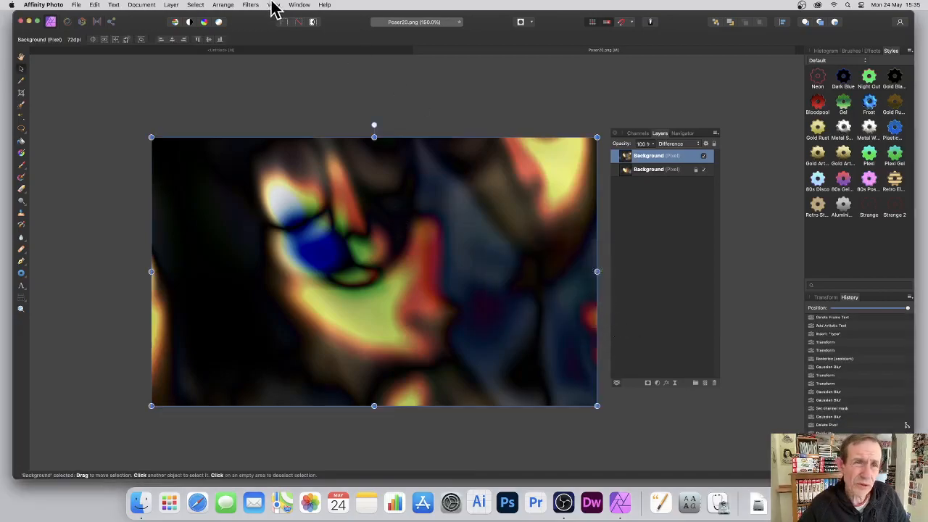
left_click(249, 5)
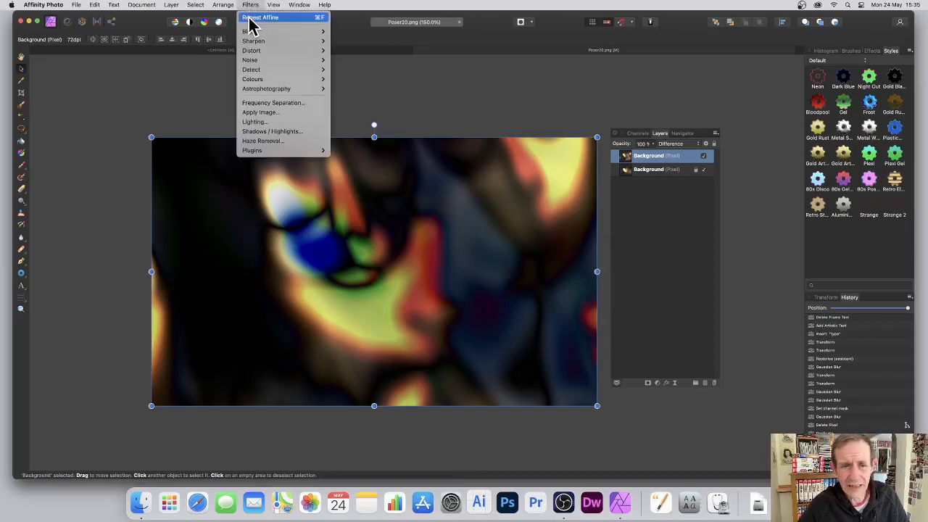
left_click(250, 18)
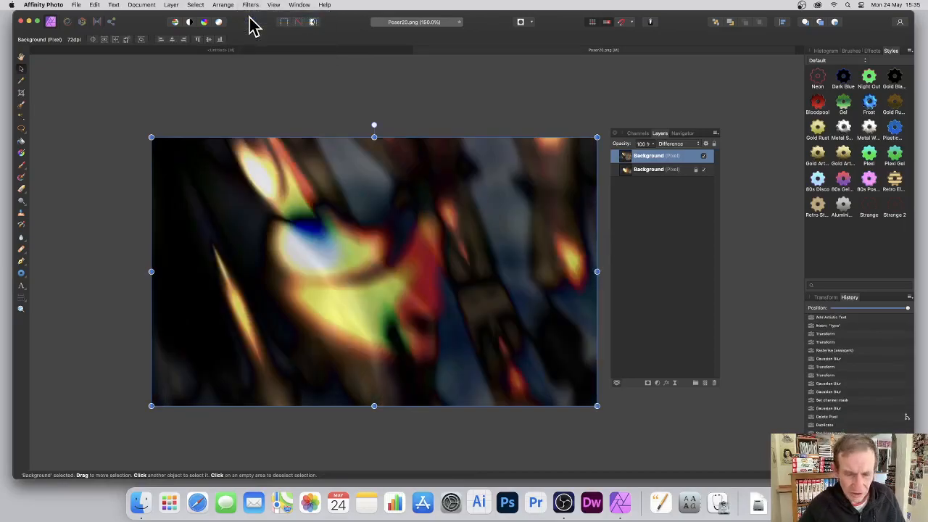
Undo the Affine distortions, the blend mode changes and the duplication of the Background layer.
key("super+z")
key("super+z")
key("super+z")
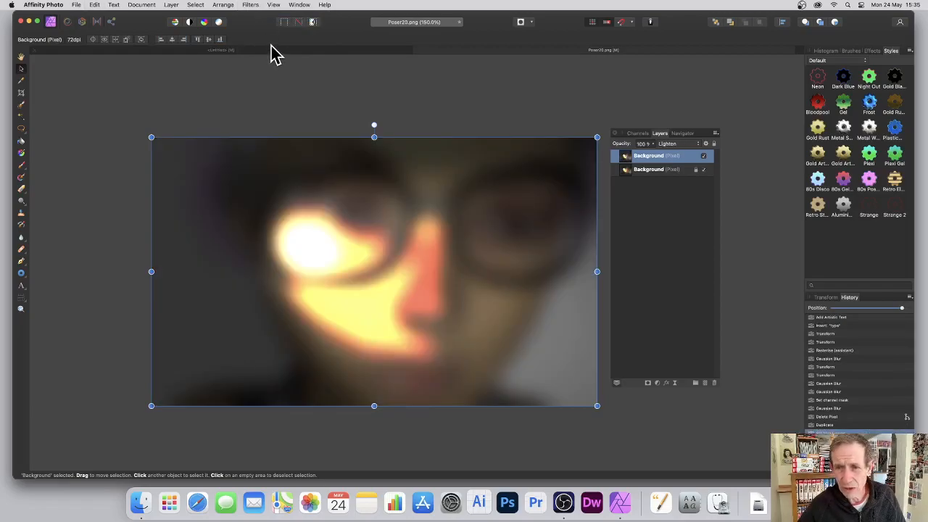
key("super+z")
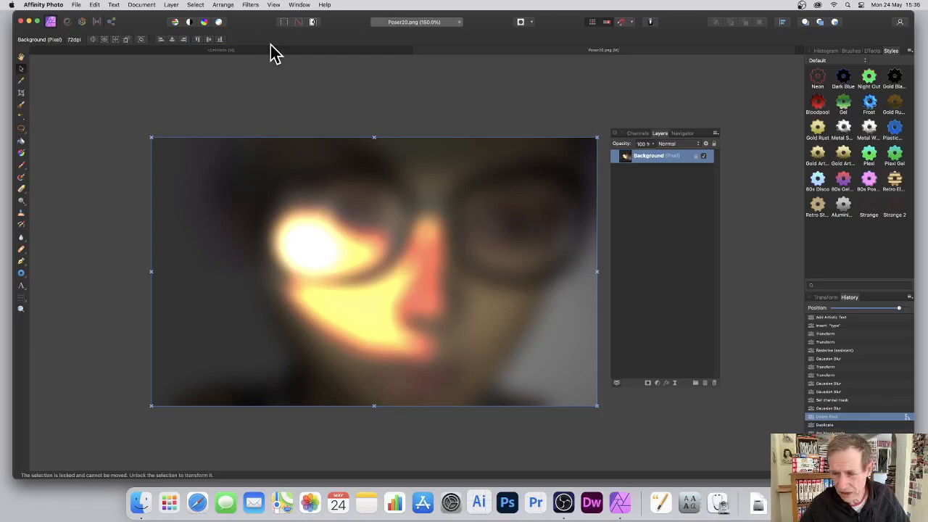
Repeat the Affine filter on the Composite Red channel alone, and reset the channels to view the full-colour image.
left_click(273, 5)
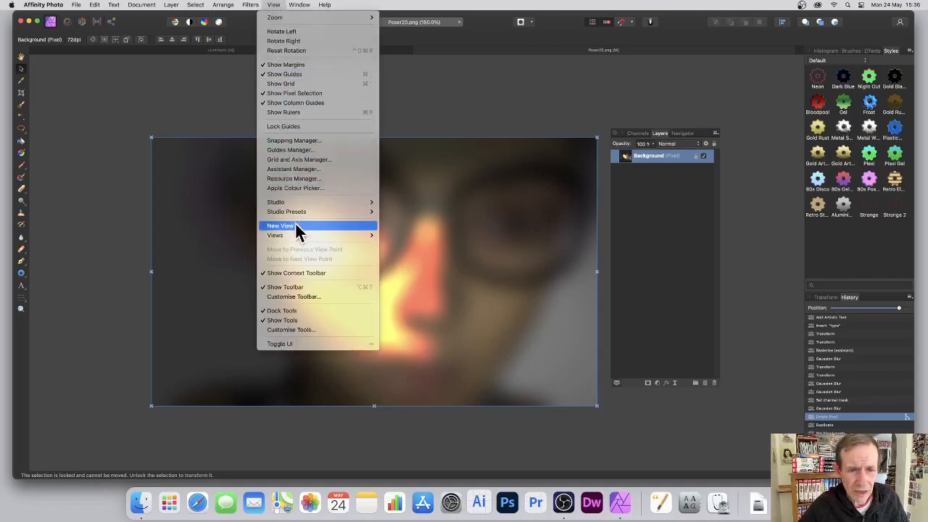
left_click(636, 135)
left_click(636, 134)
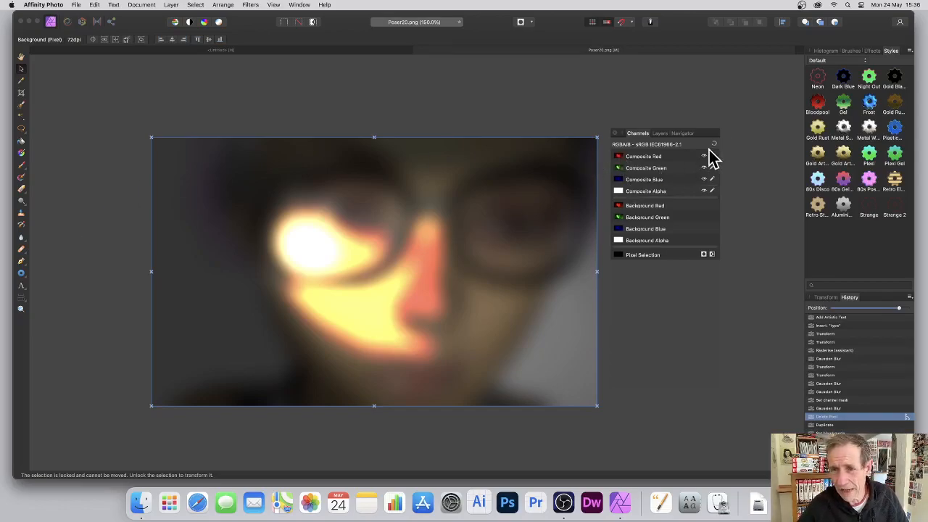
left_click(651, 160, "alt")
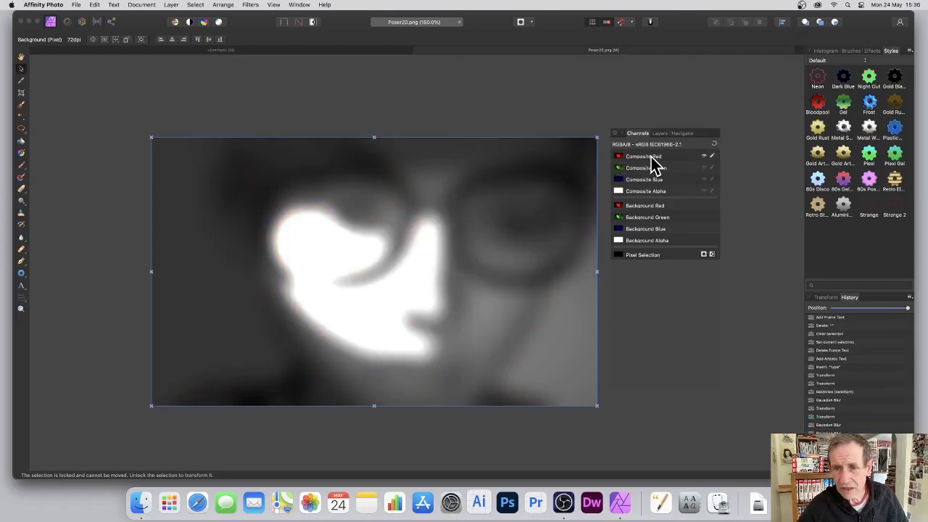
left_click(250, 5)
left_click(257, 24)
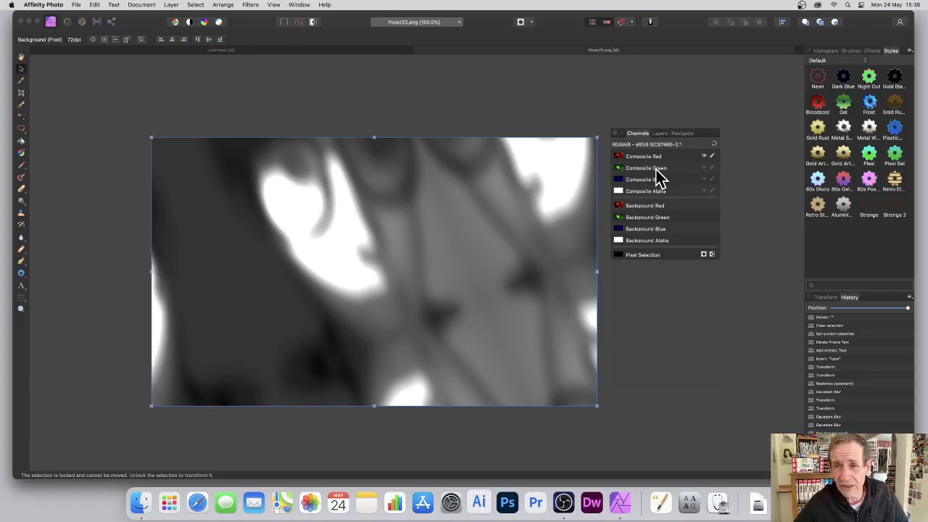
left_click(714, 144)
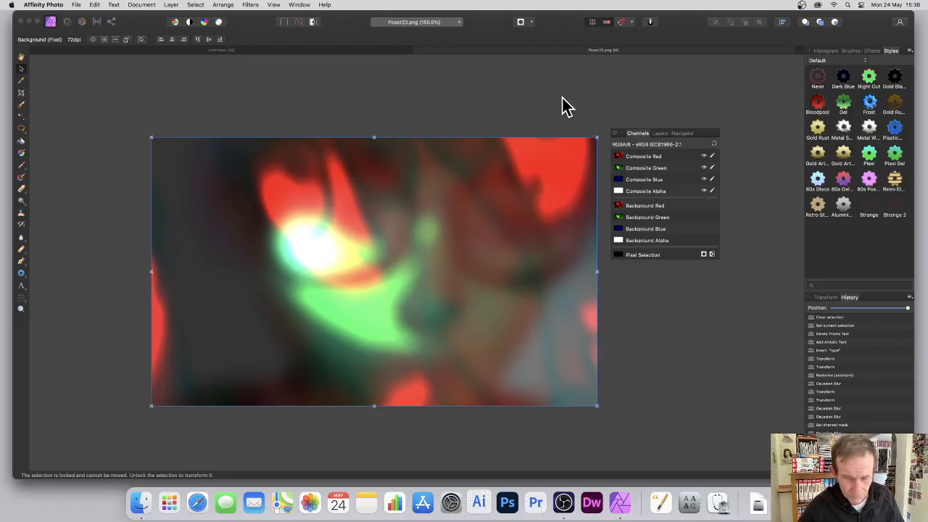
Undo the red channel's Affine distortion and reset the channels so all of them are editable.
key("super+z")
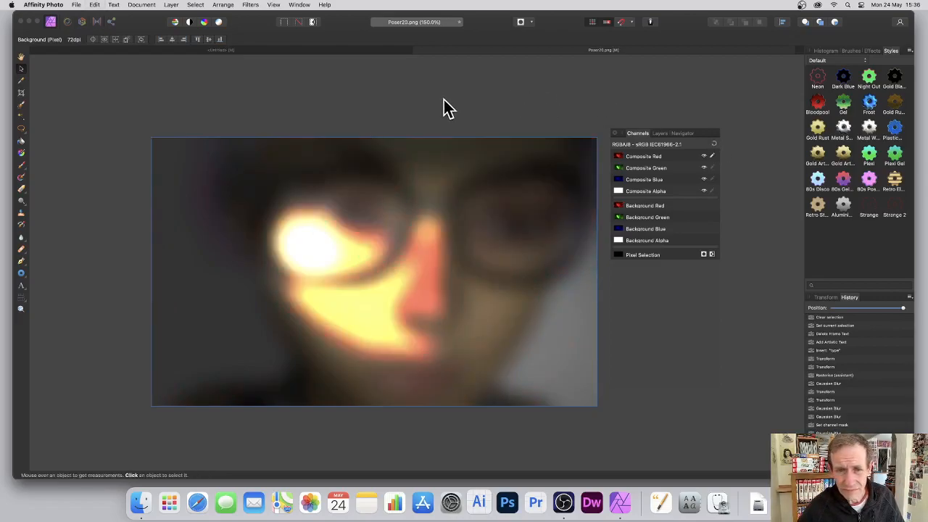
left_click(716, 143)
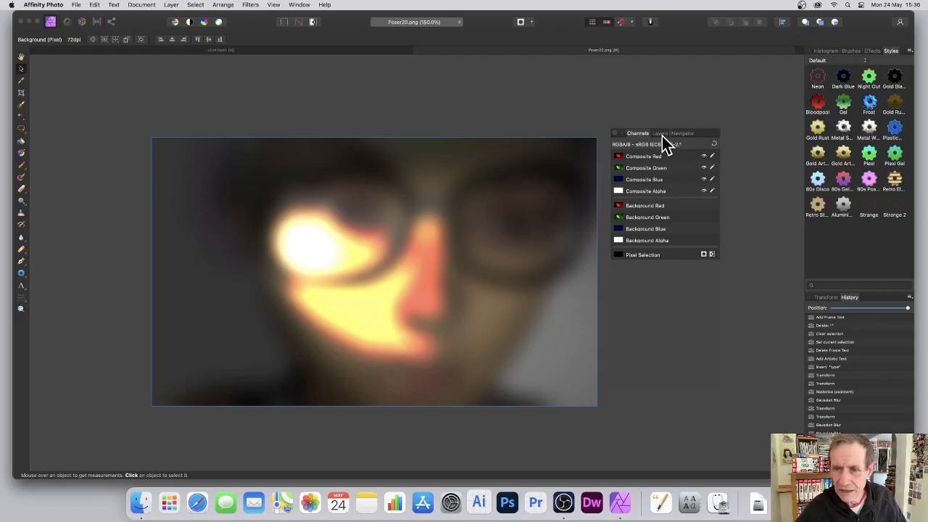
Select a tall rectangle around the brightly lit half of the face and invert the selection.
left_click(20, 131)
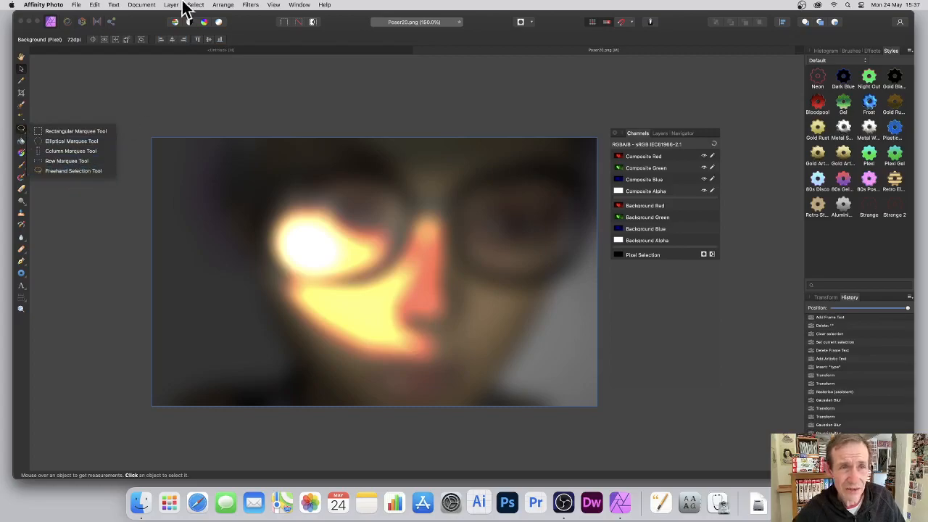
left_click(70, 131)
left_click_drag(273, 166, 457, 384)
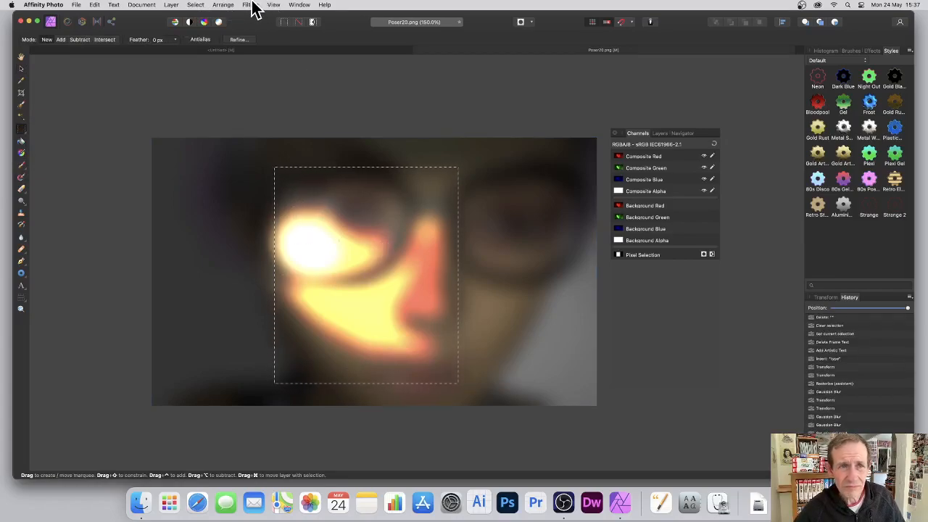
left_click(195, 5)
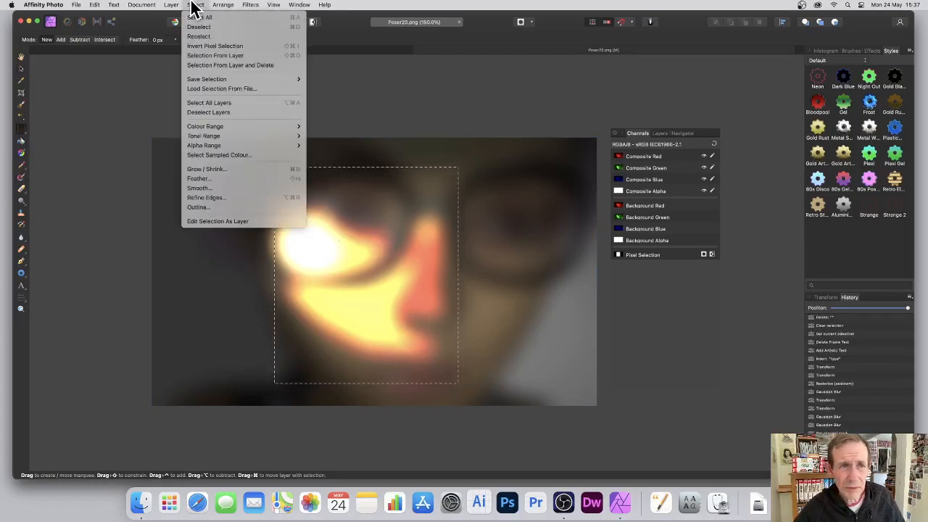
left_click(206, 46)
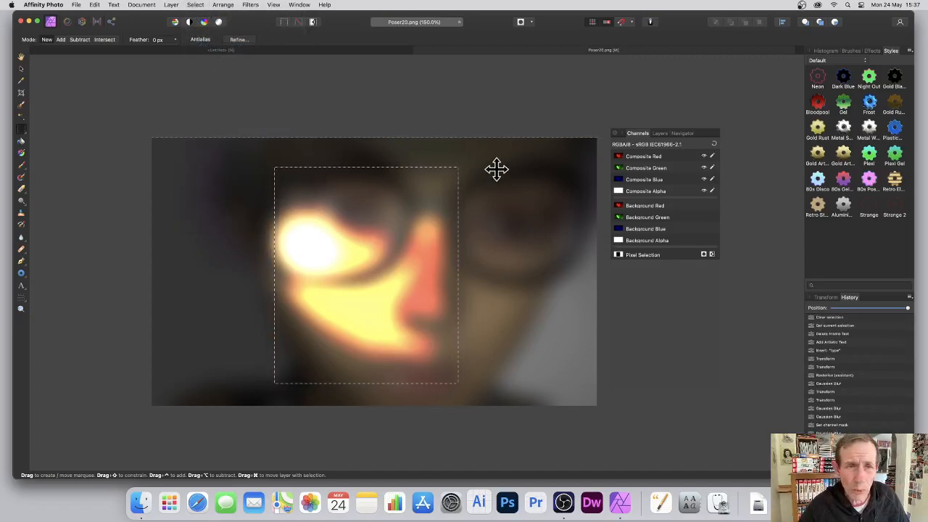
Apply the Affine filter with Scale X and Scale Y at 29% to the inverted selection, and undo it together with the selection.
left_click(248, 6)
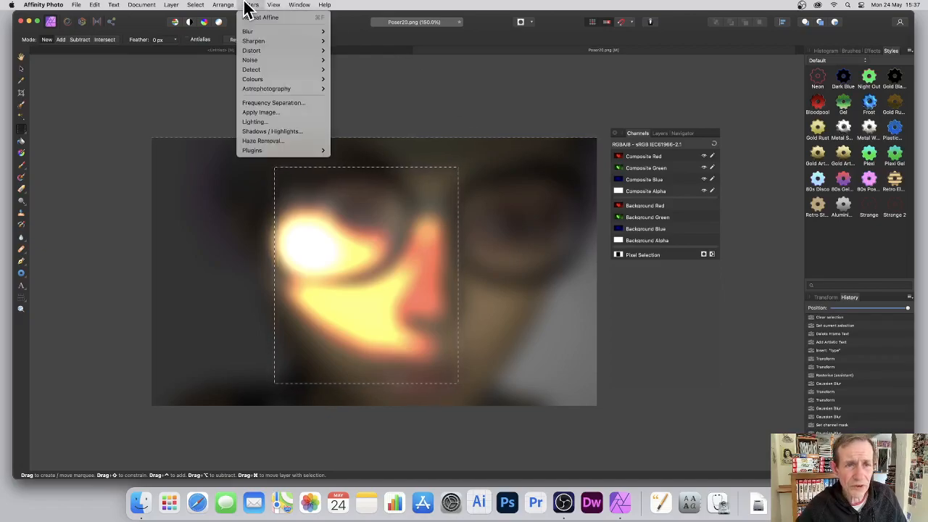
mouse_move(249, 51)
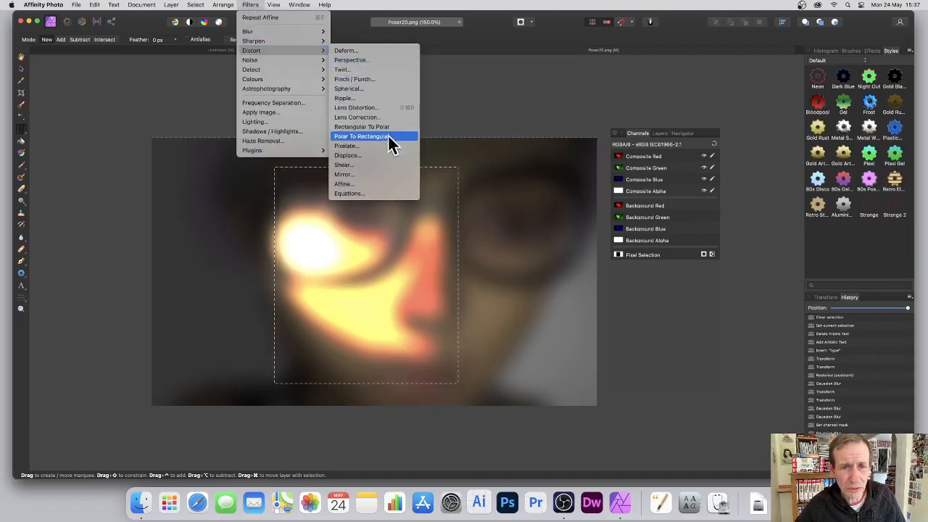
left_click(373, 184)
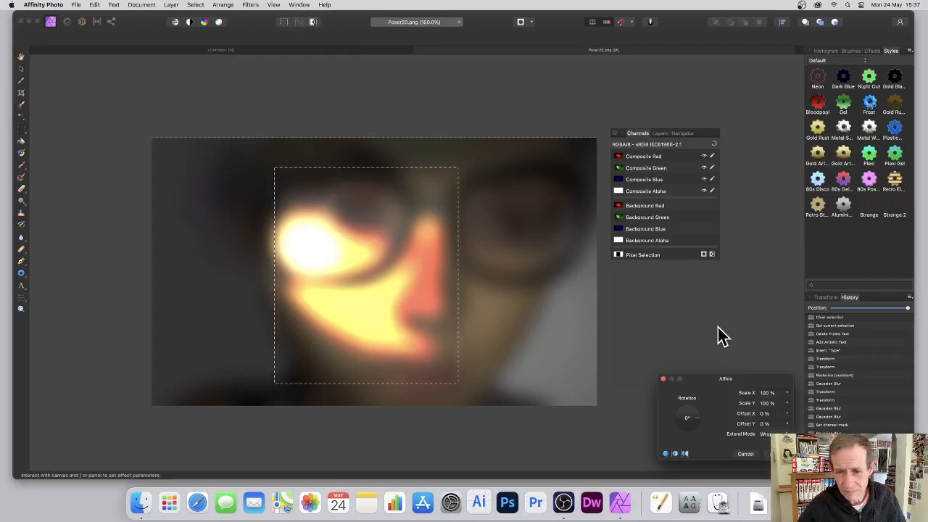
left_click_drag(724, 393, 517, 265)
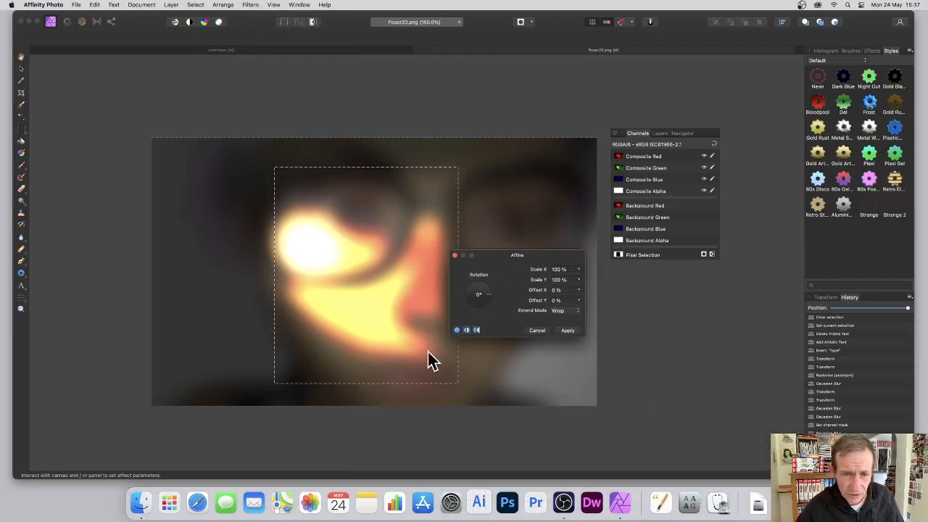
left_click(578, 279)
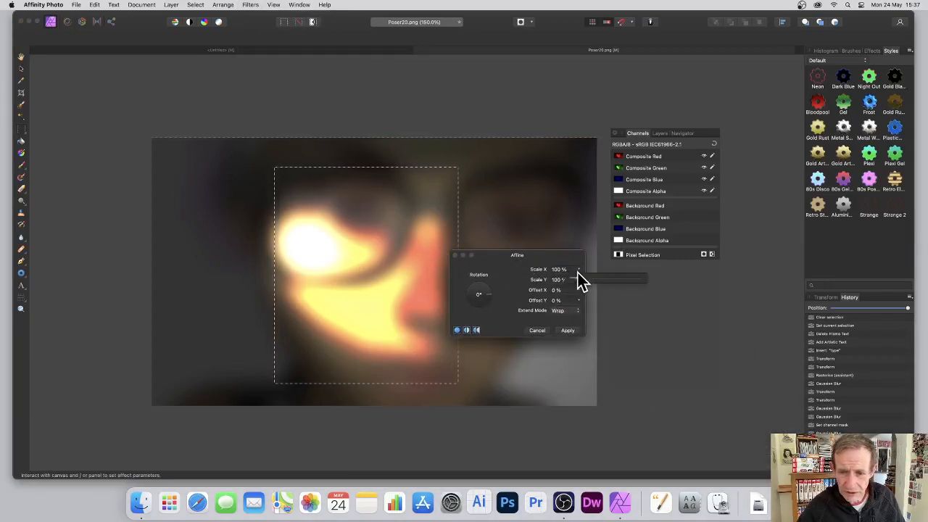
mouse_move(580, 279)
left_mouse_down()
mouse_move(561, 285)
mouse_move(574, 290)
left_mouse_up()
left_click(580, 279)
left_click(579, 280)
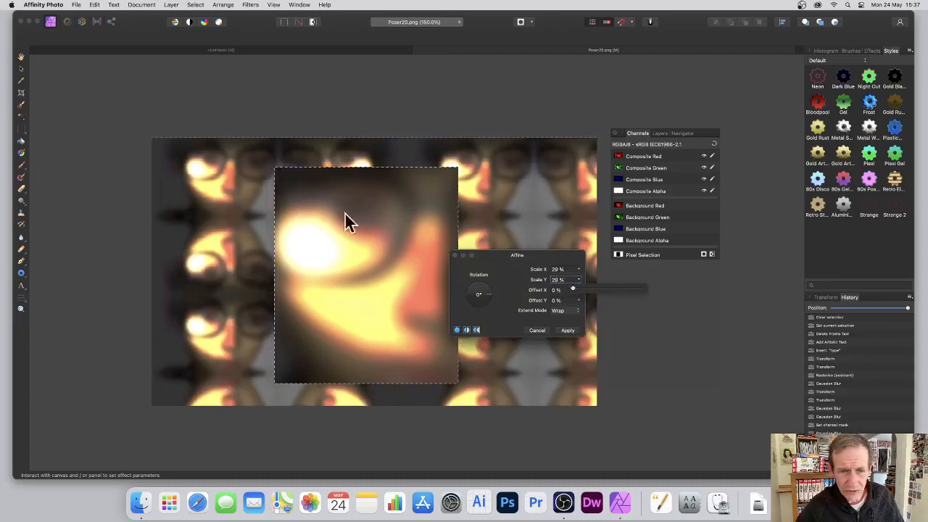
left_click_drag(521, 255, 640, 237)
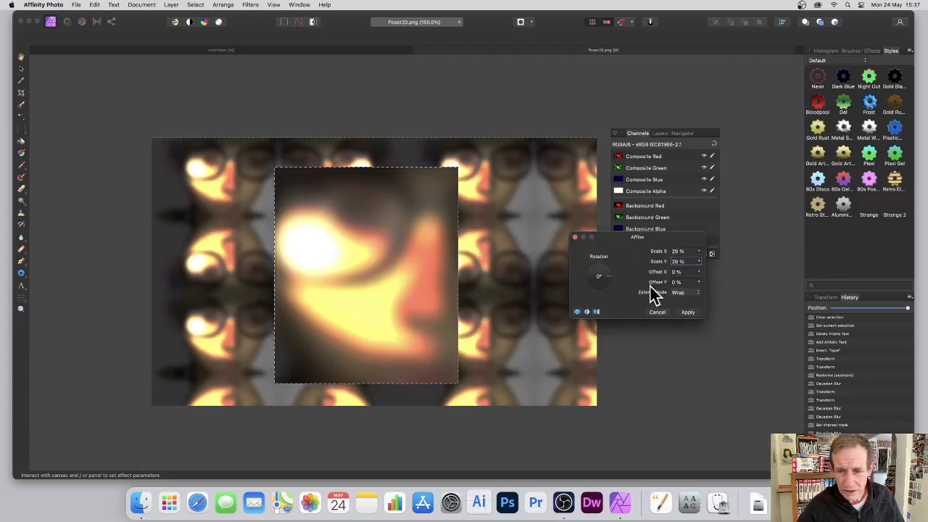
left_click(698, 293)
left_click(687, 308)
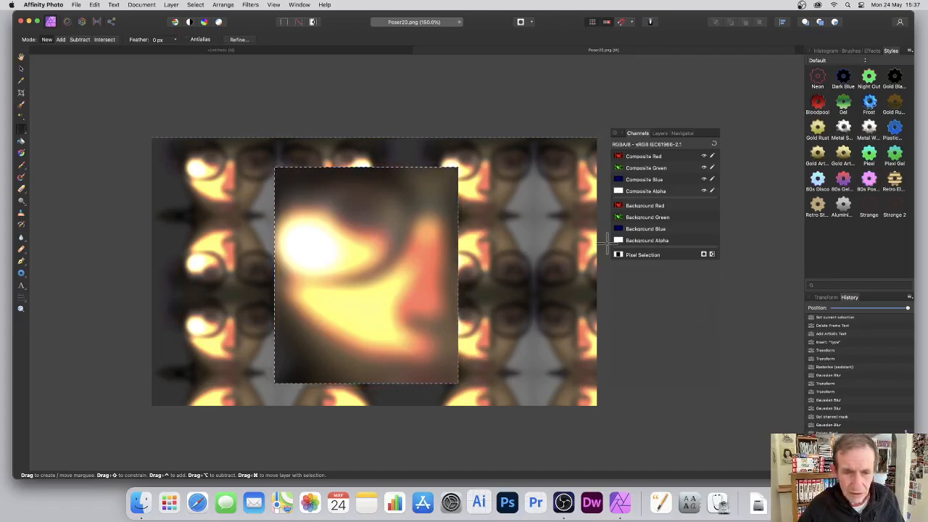
key("super+z")
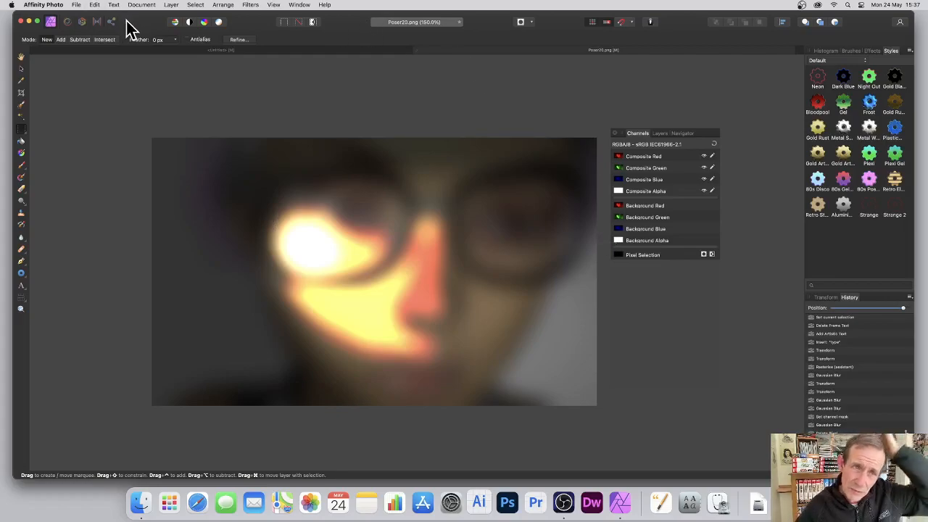
Create a pattern layer from the image and make it a smaller, tilted tile with mirroring enabled.
left_click(171, 6)
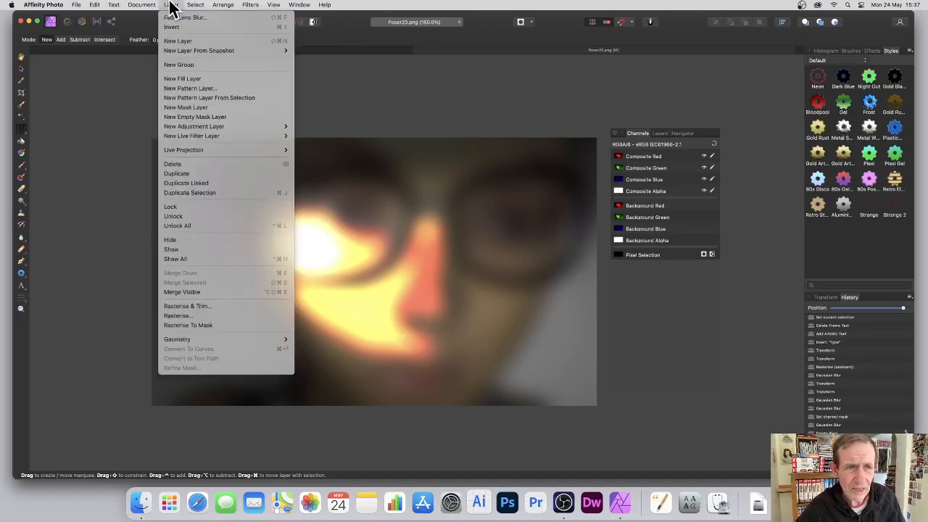
left_click(210, 98)
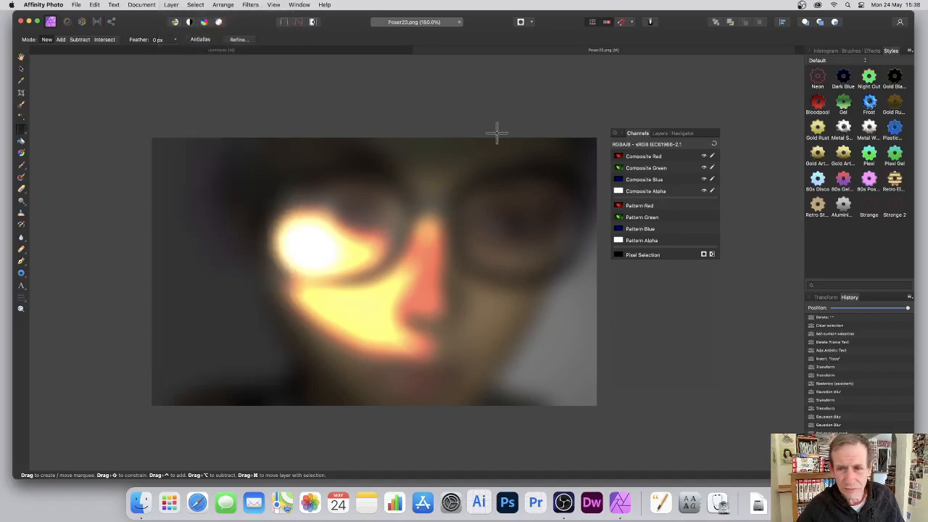
left_click(21, 69)
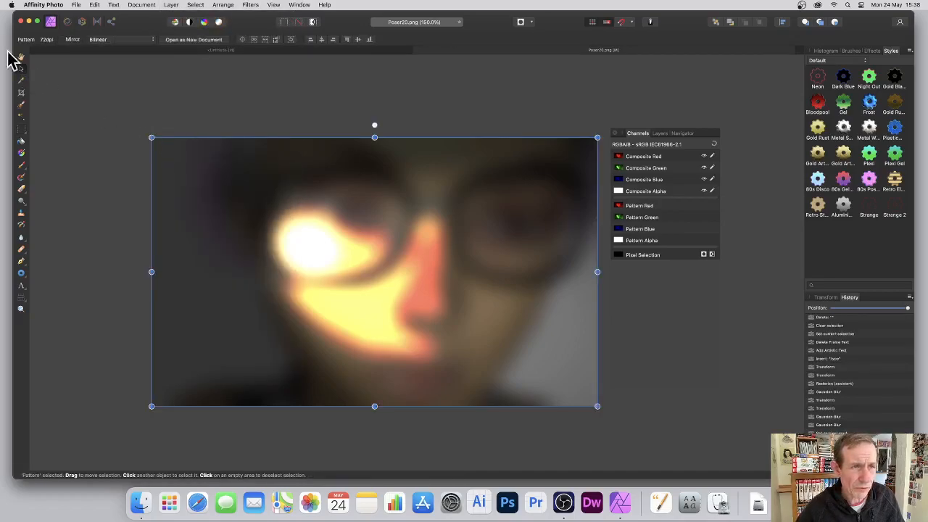
left_click_drag(151, 138, 485, 315)
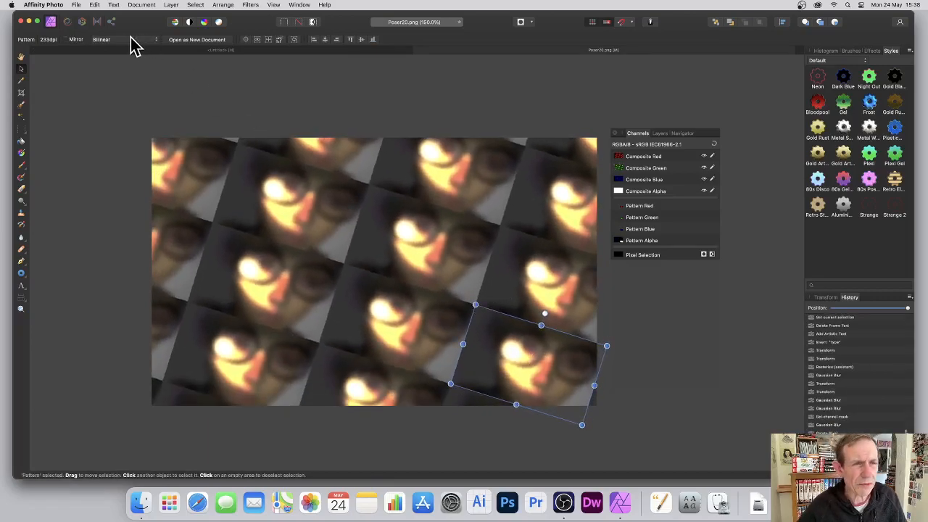
left_click(69, 39)
left_click_drag(475, 305, 448, 275)
Apply the Affine filter to the pattern layer with 334° rotation, 70% Scale X, 22% Offset X and Mirror extend mode, and shrink its tile.
left_click(250, 5)
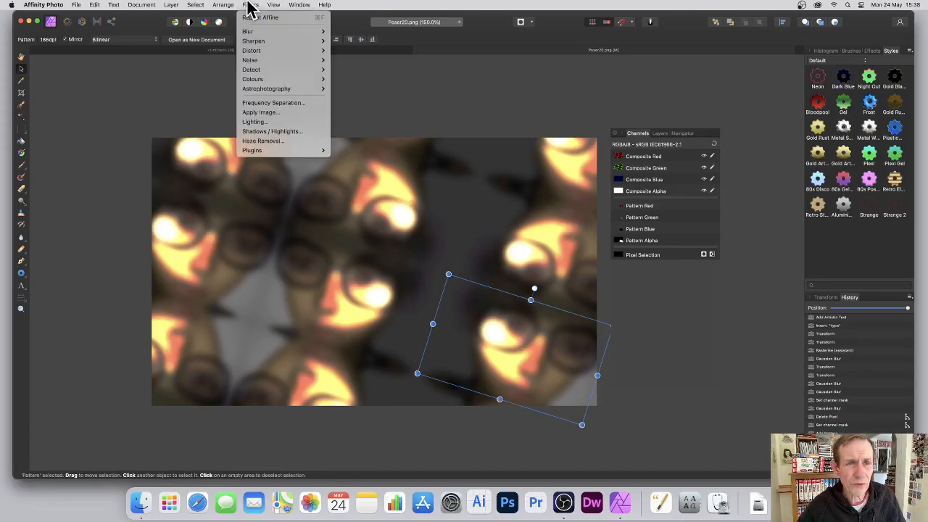
mouse_move(261, 51)
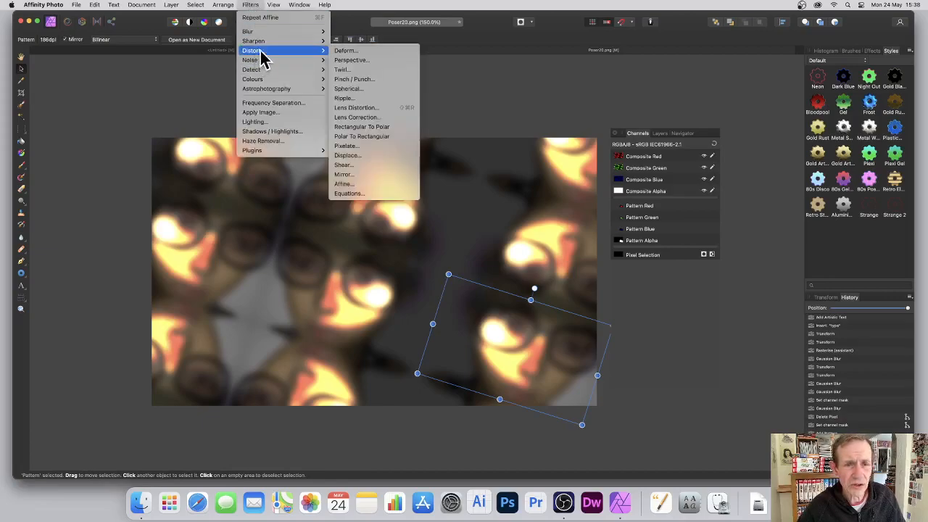
left_click(369, 186)
left_click_drag(710, 398, 363, 229)
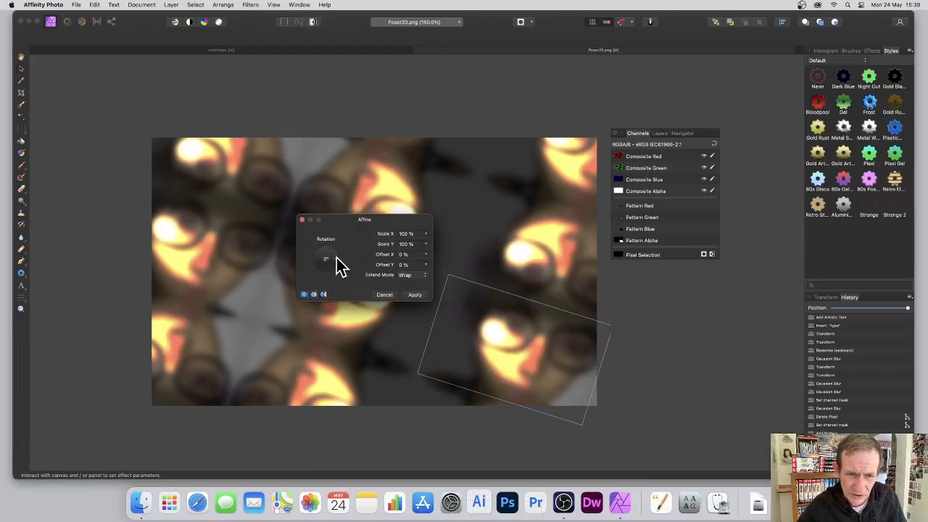
left_click_drag(336, 261, 424, 271)
left_click(409, 275)
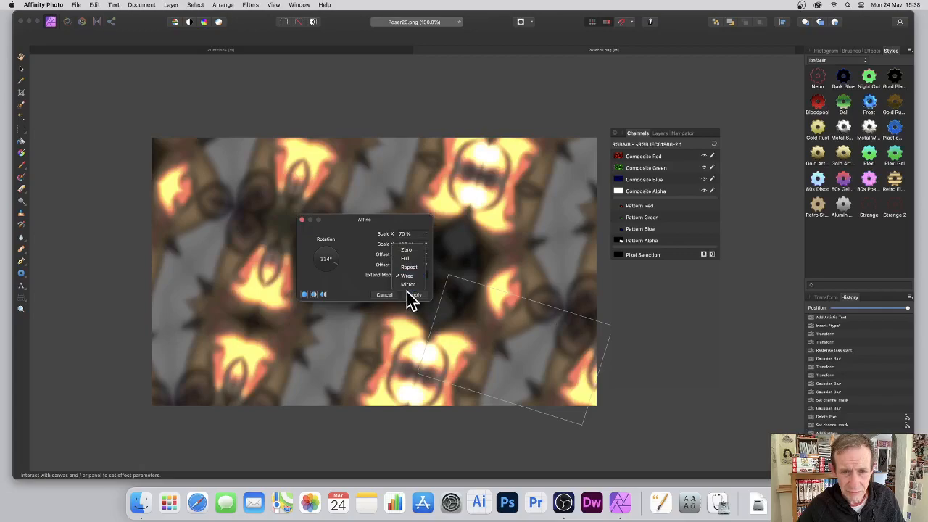
left_click(409, 287)
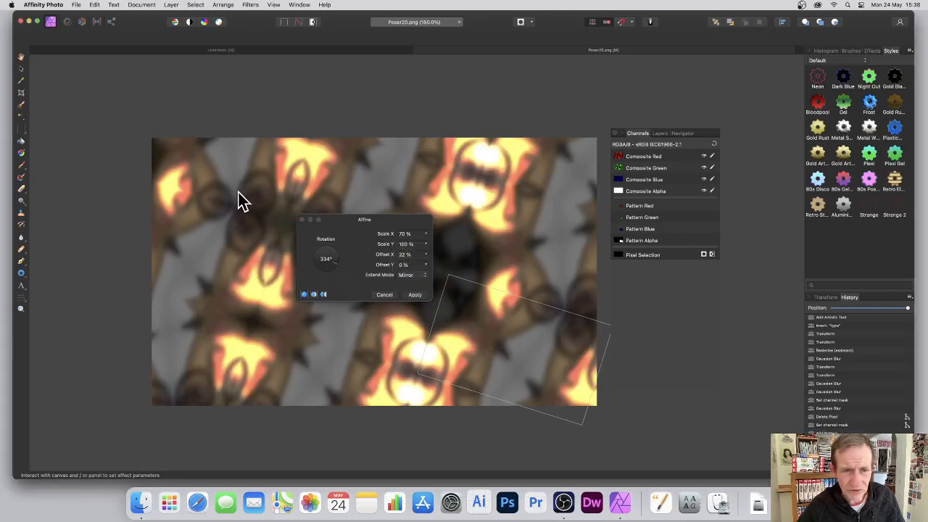
left_click(419, 295)
left_click_drag(443, 269, 528, 334)
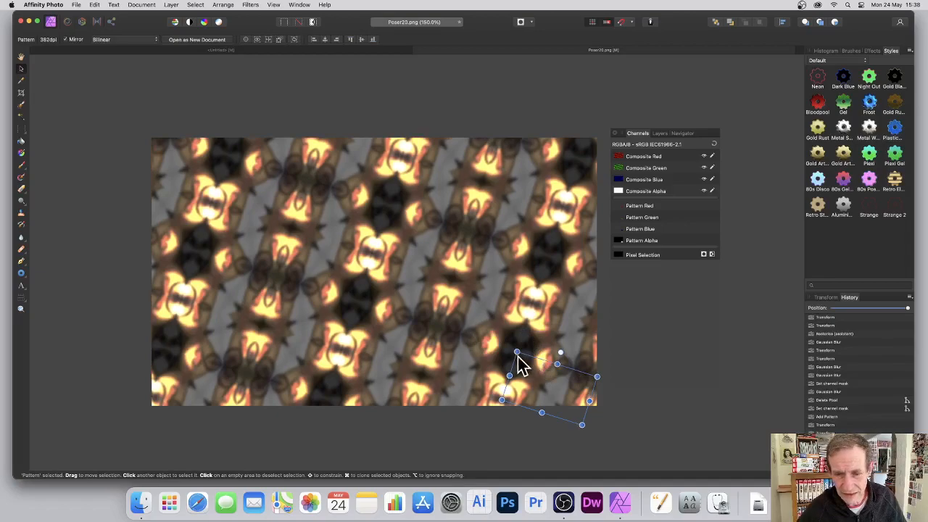
left_click_drag(513, 349, 493, 356)
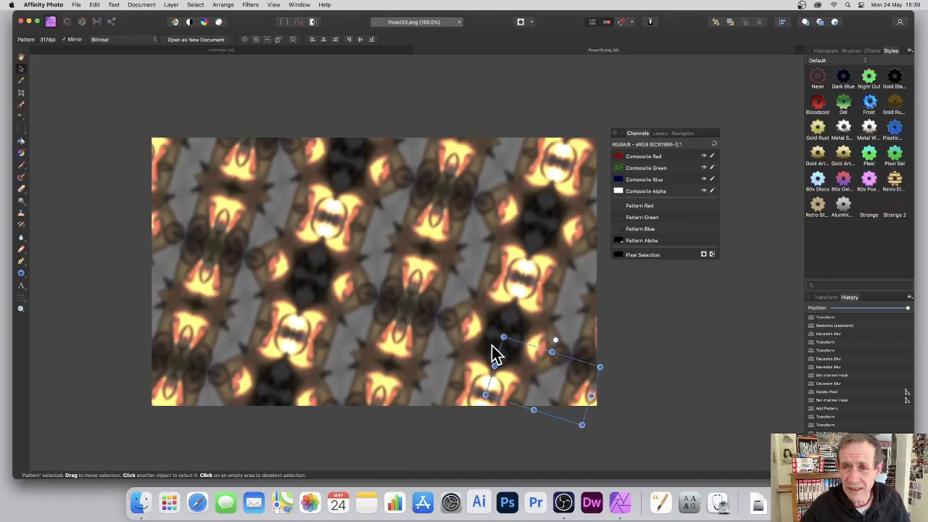
Blend the pattern layer with the Background using the Screen mode, and delete the pattern layer.
left_click(661, 135)
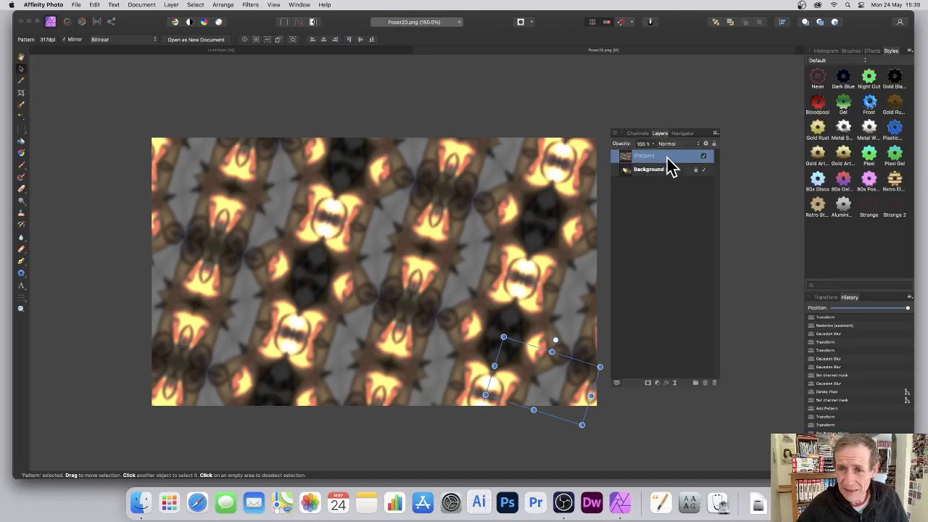
left_click(669, 144)
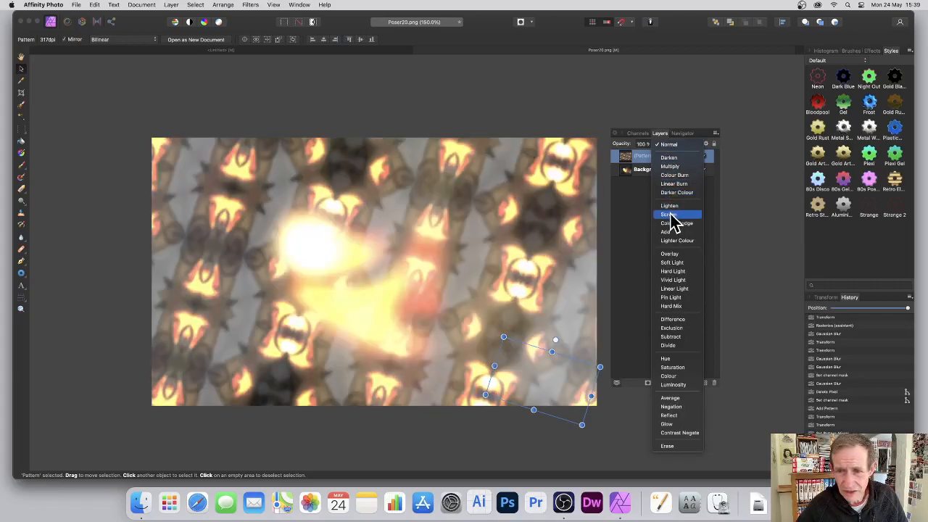
left_click(673, 214)
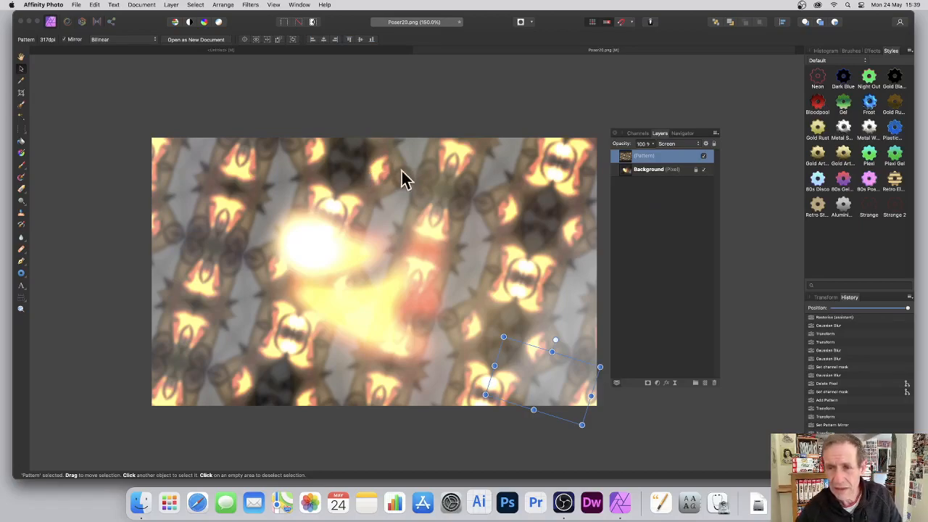
left_click(714, 384)
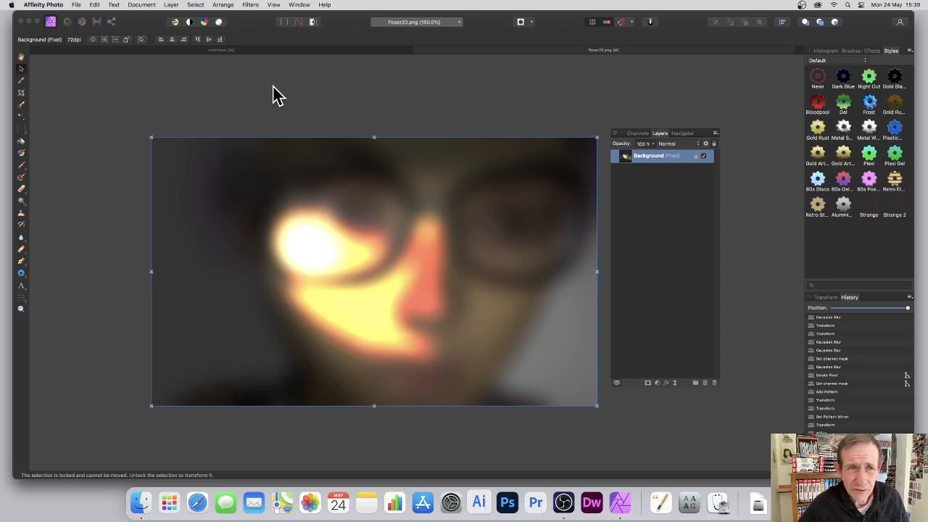
Apply the Deform filter to the Background layer, adding five handles around the bright cheek and nose and pulling them far outwards.
left_click(256, 5)
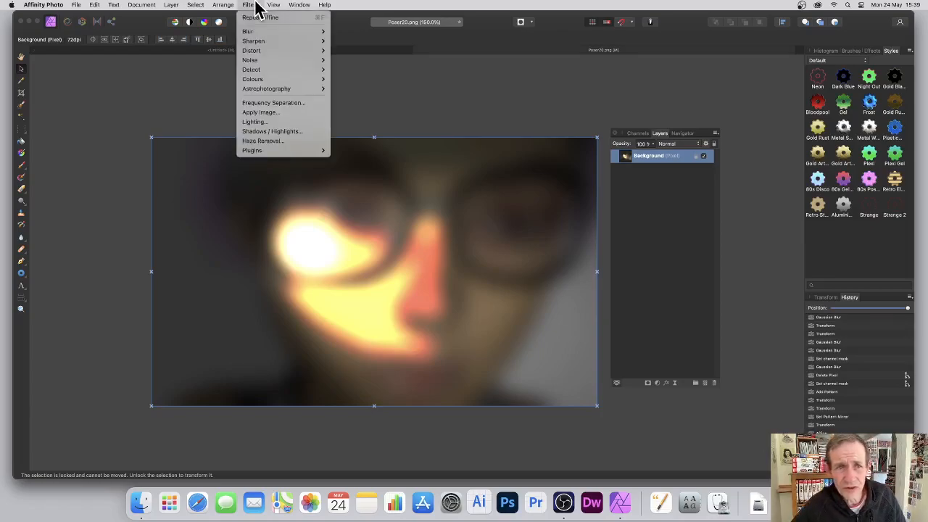
mouse_move(255, 51)
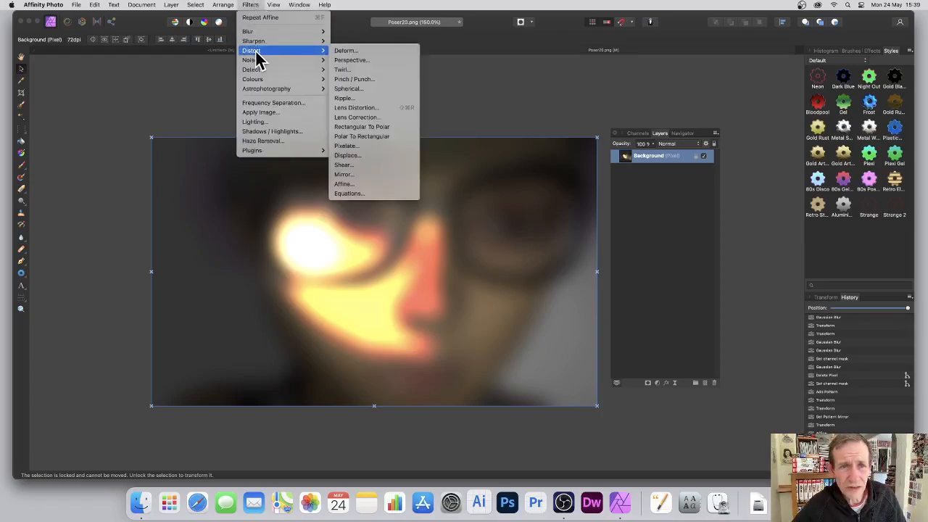
left_click(368, 56)
left_click(278, 229)
left_click(268, 298)
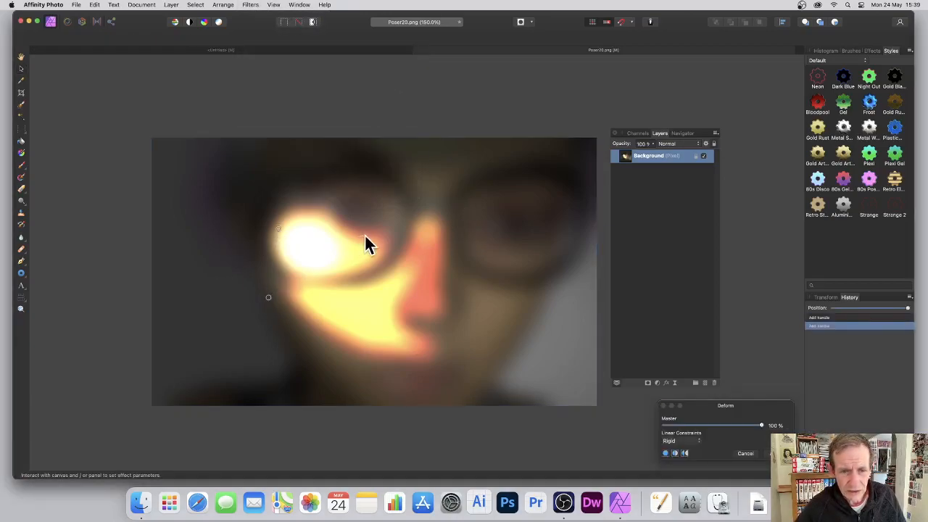
left_click(382, 300)
left_click_drag(443, 242, 653, 256)
left_click_drag(382, 298, 635, 444)
left_click_drag(269, 298, 103, 399)
left_click_drag(277, 228, 222, 173)
left_click_drag(474, 221, 599, 64)
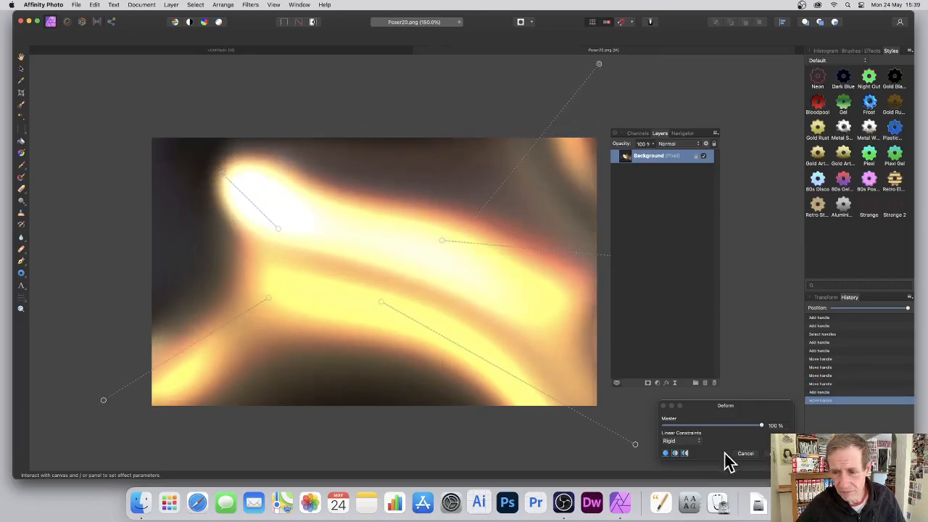
left_click(777, 453)
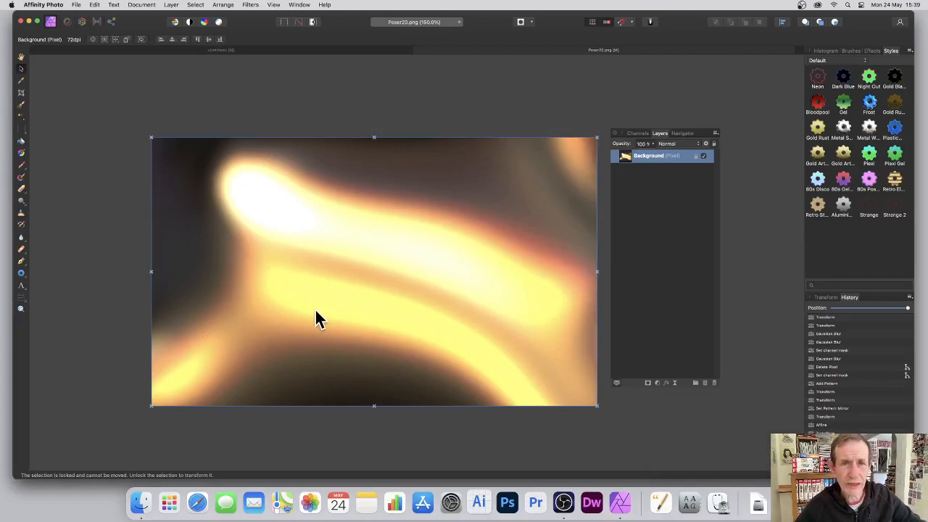
Apply the Affine filter to the Background layer with Mirror extend mode, 20% Scale X and Scale Y, and a rotated pattern.
left_click(249, 6)
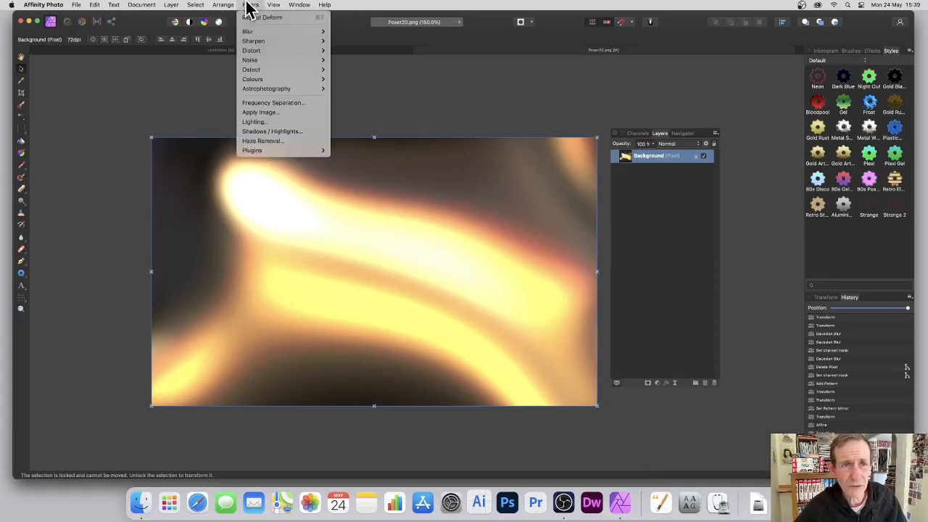
mouse_move(255, 52)
left_click(382, 185)
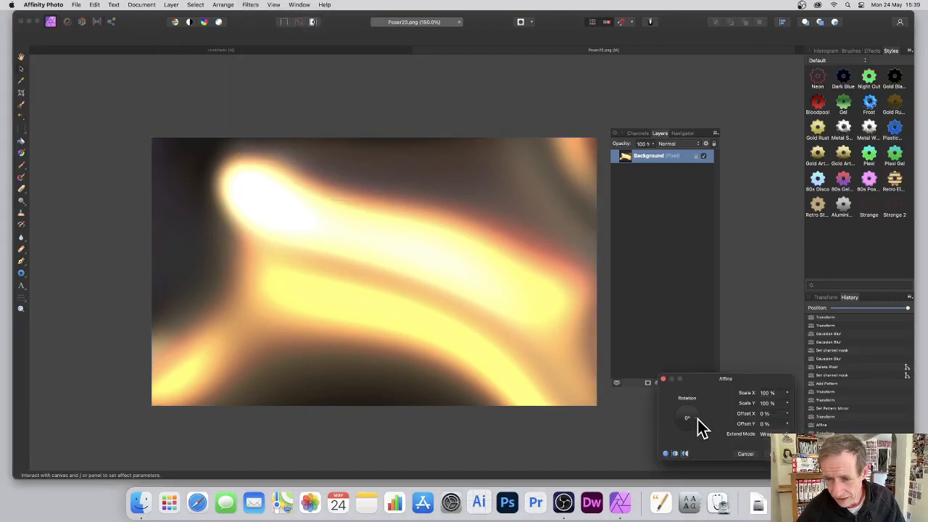
left_click(697, 430)
mouse_move(698, 433)
left_mouse_down()
mouse_move(688, 438)
mouse_move(704, 427)
left_mouse_up()
left_click(764, 434)
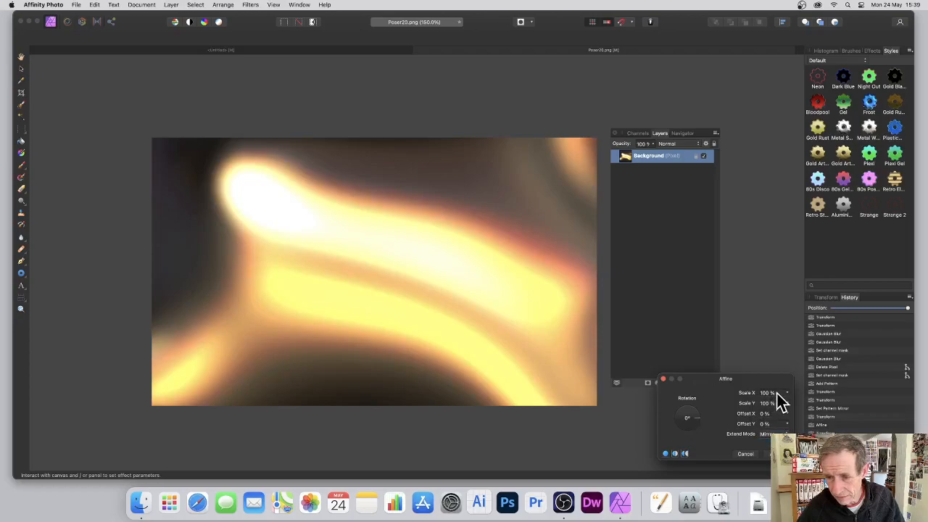
type("20")
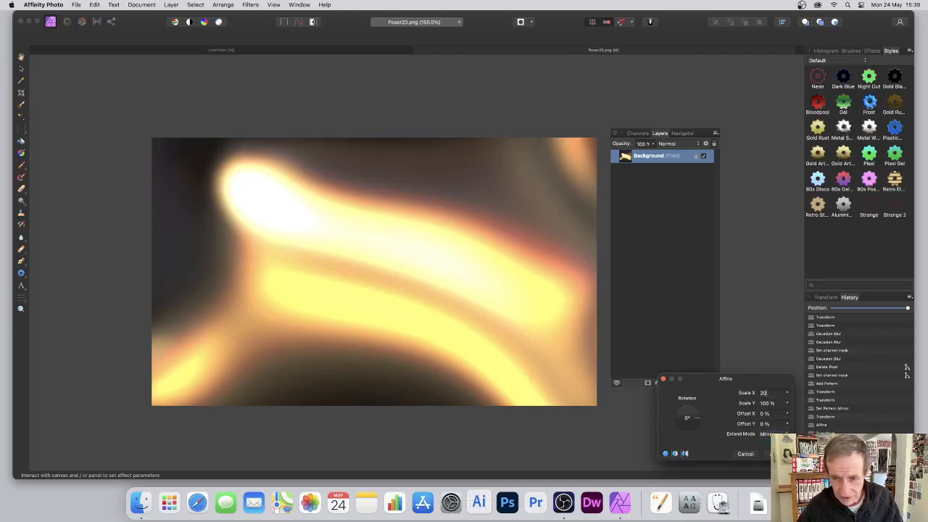
key("Tab")
key("Tab")
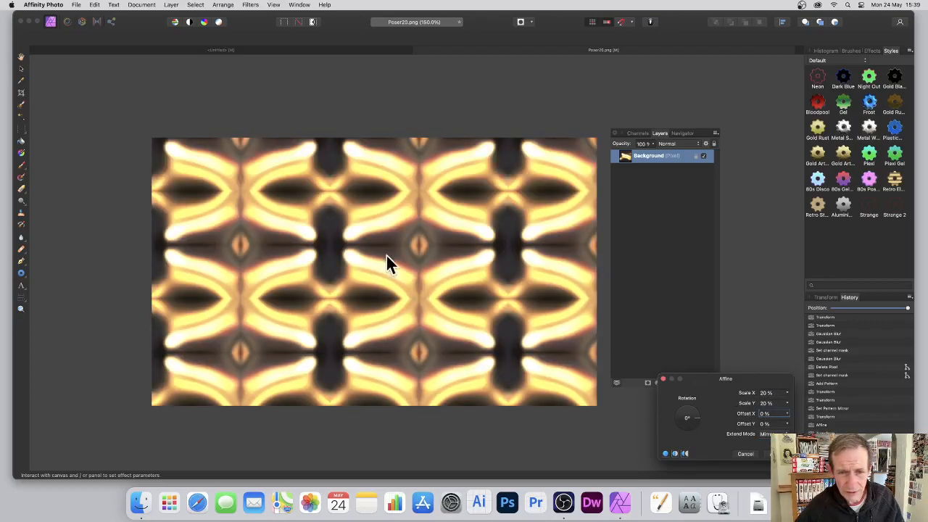
left_click_drag(699, 429, 697, 439)
key("Return")
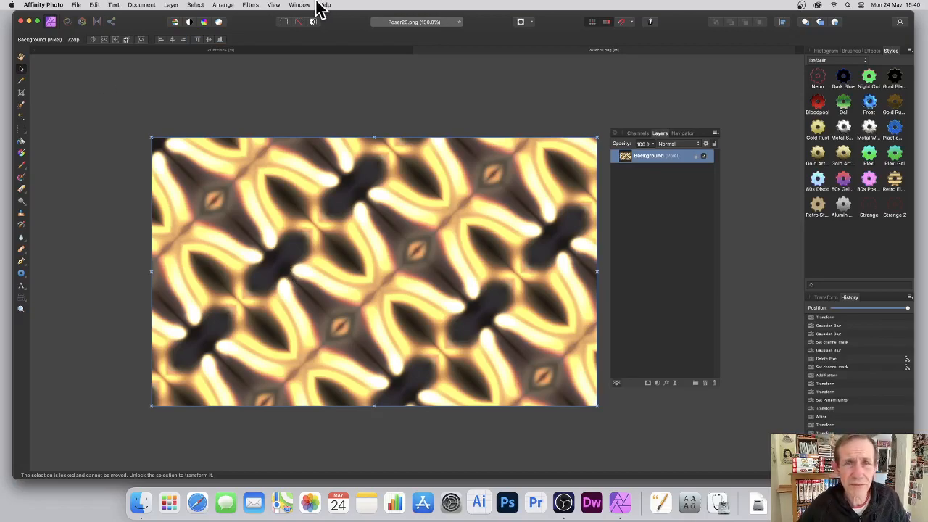
Show the Macro panel beside the image, clear its old steps, undo the last Affine filter and start recording a new macro.
left_click(275, 5)
mouse_move(286, 206)
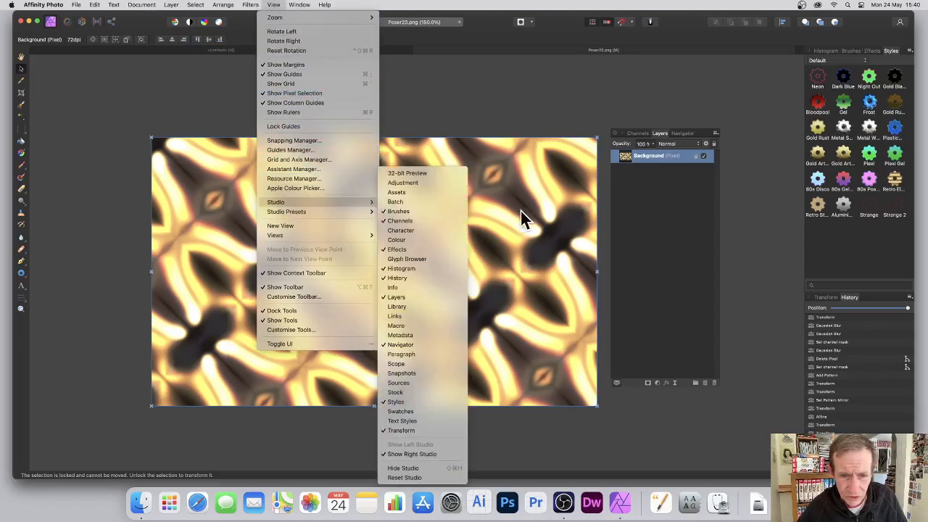
left_click(409, 327)
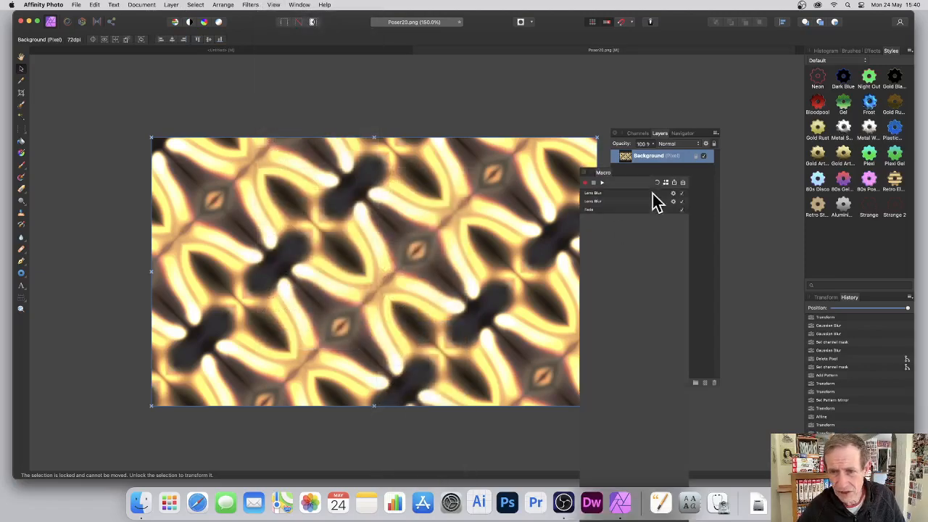
left_click(658, 182)
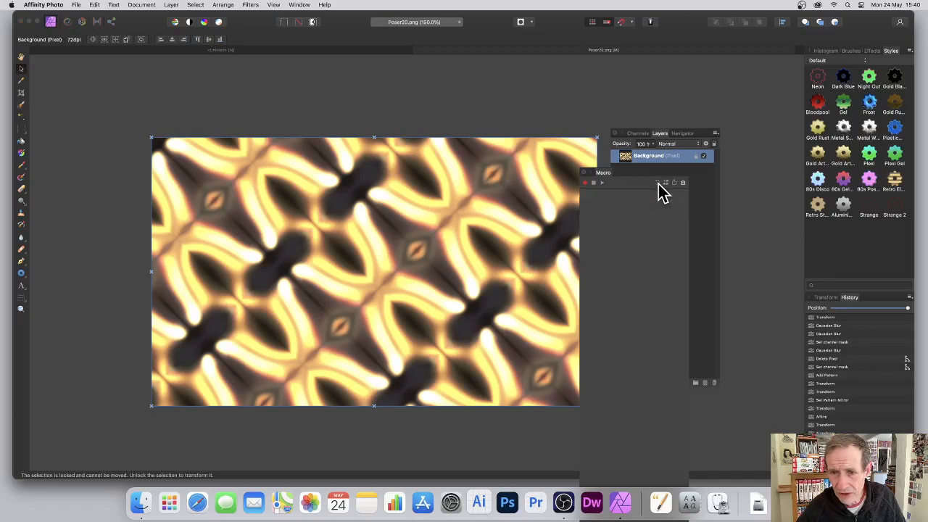
left_click_drag(606, 177, 605, 197)
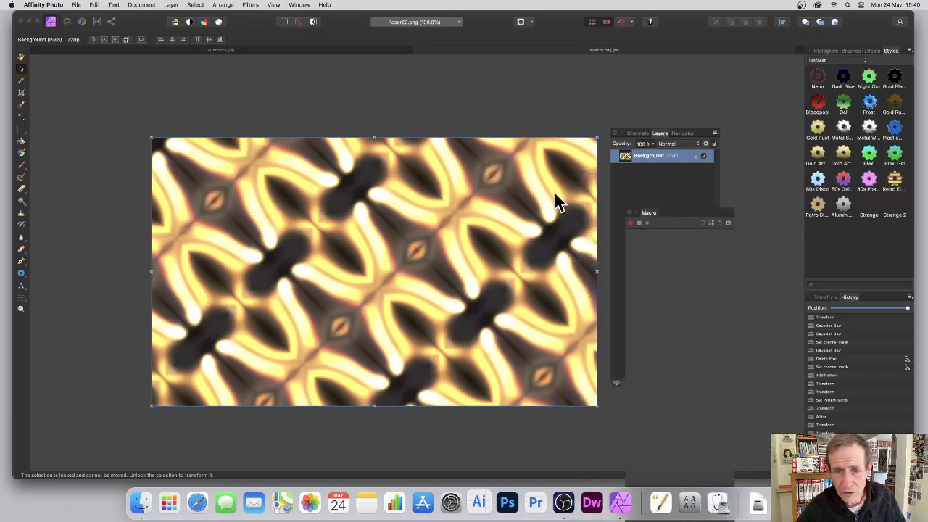
key("super+z")
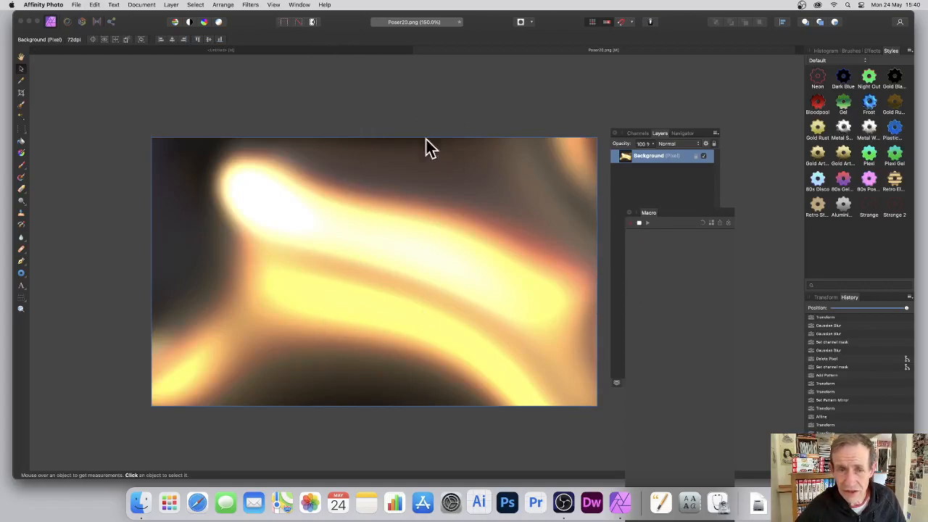
Start the Deform filter with three handles on the bright bands, pulling one towards the upper edge and one towards the lower-left corner.
left_click(251, 5)
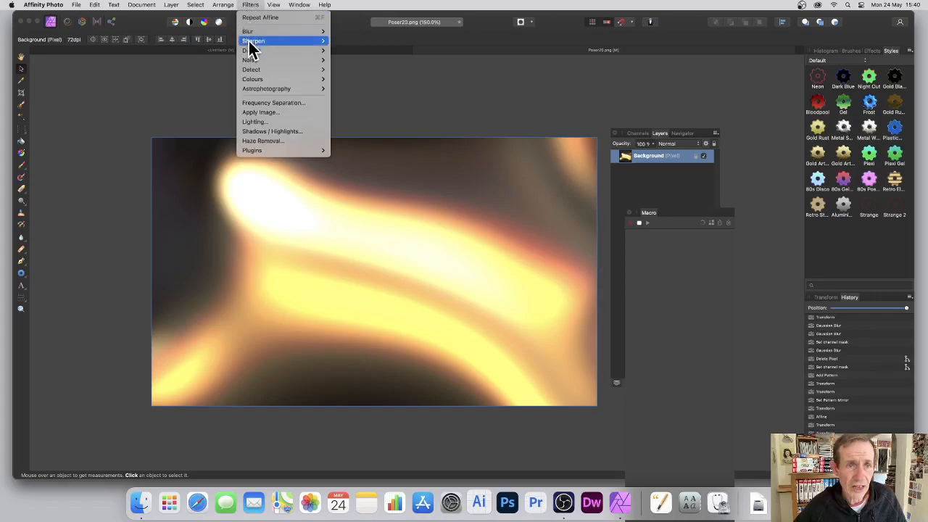
left_click(348, 50)
left_click(327, 220)
left_click(416, 250)
left_click(404, 314)
left_click_drag(416, 250, 458, 169)
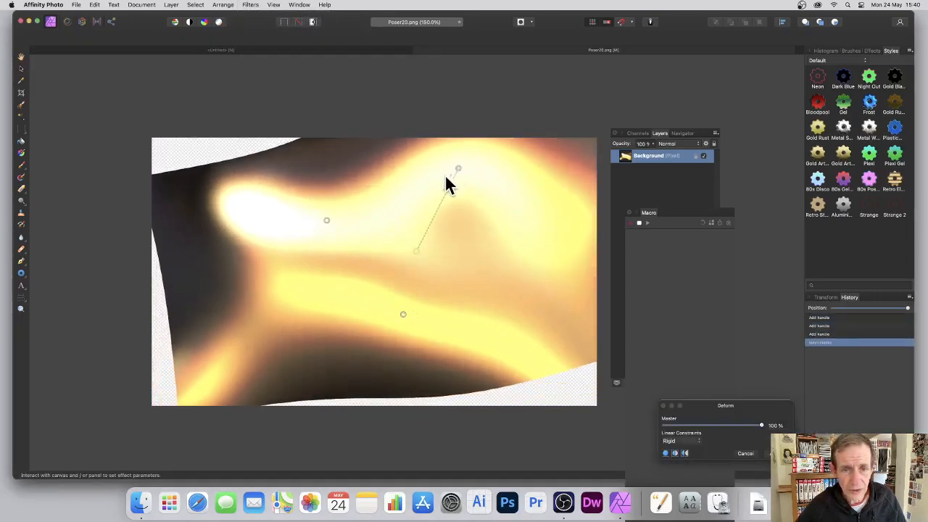
left_click_drag(327, 218, 187, 354)
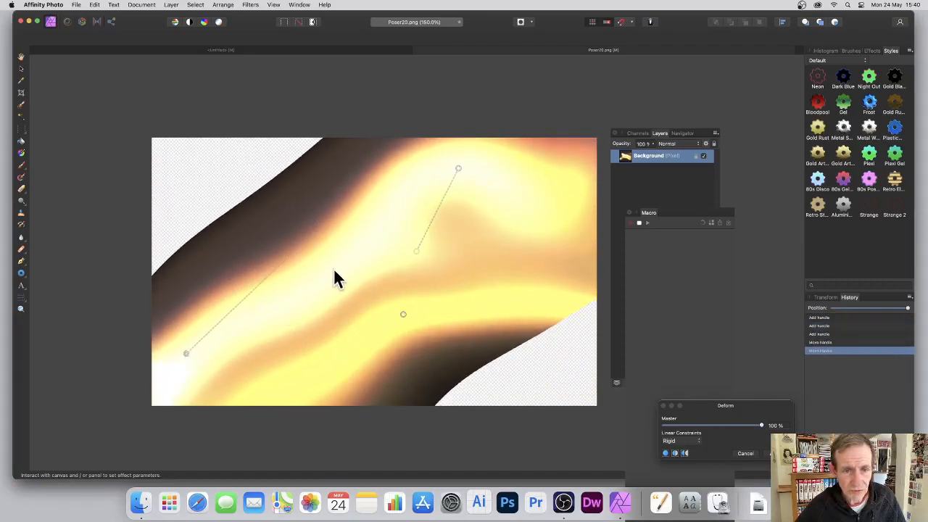
Add two more Deform handles, pull them and the remaining handle far across the image, and apply the filter.
left_click(317, 254)
left_click_drag(317, 253, 254, 182)
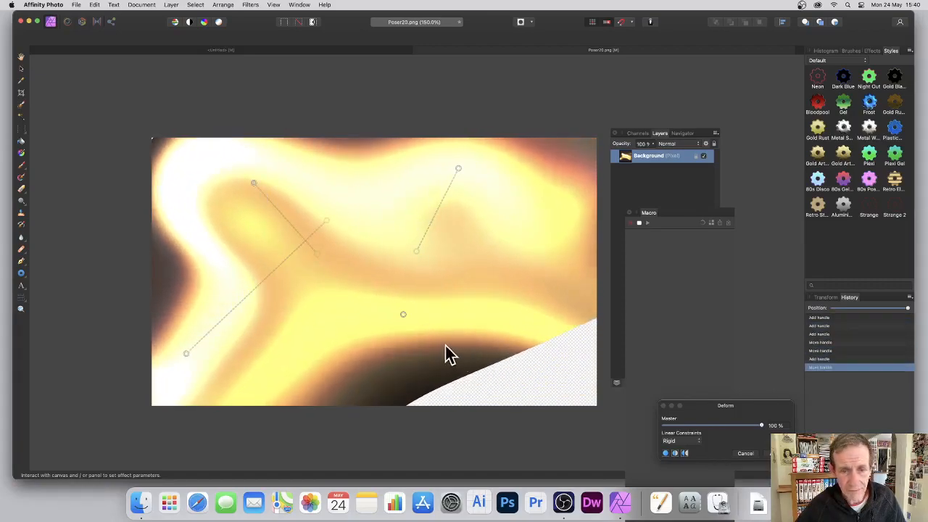
left_click_drag(405, 316, 470, 183)
left_click(454, 263)
left_click_drag(456, 264, 417, 359)
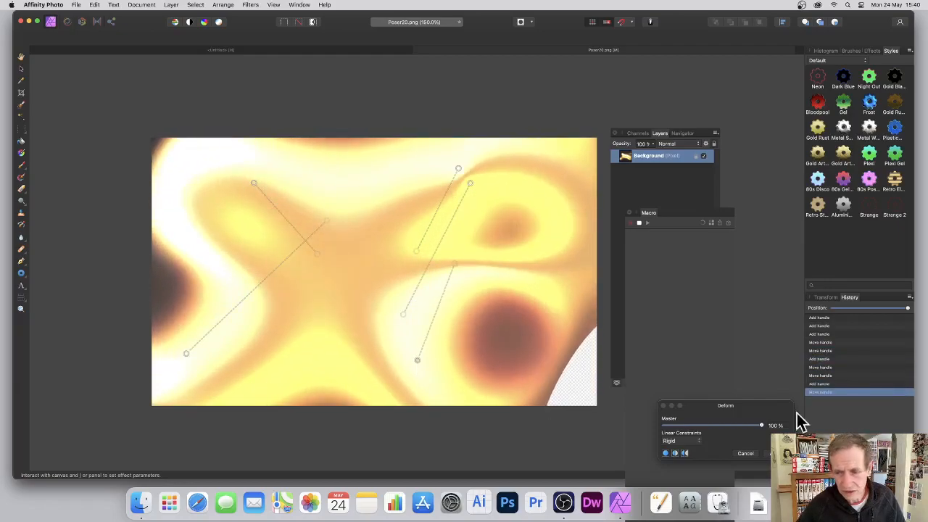
left_click(778, 453)
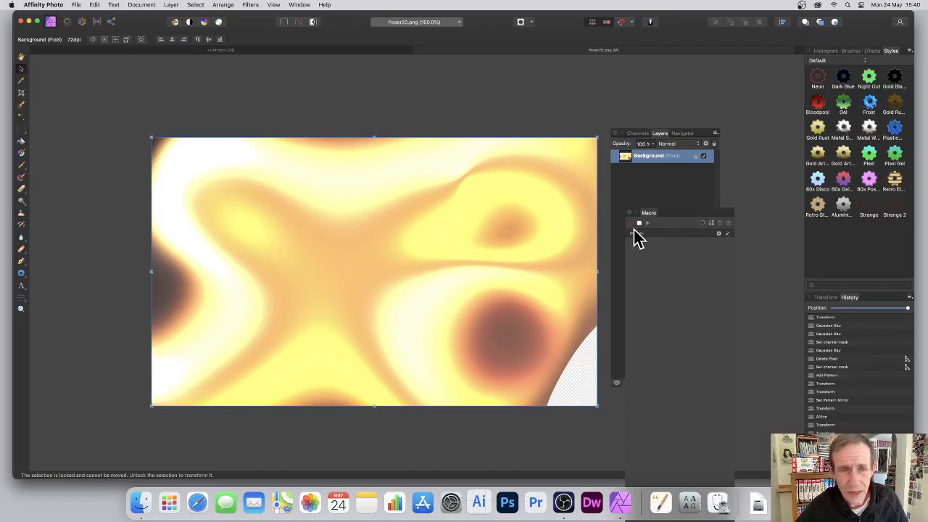
Start the Affine filter on the deformed Background within the macro recording, with Scale X 36% and Scale Y 35%.
left_click_drag(660, 217, 631, 95)
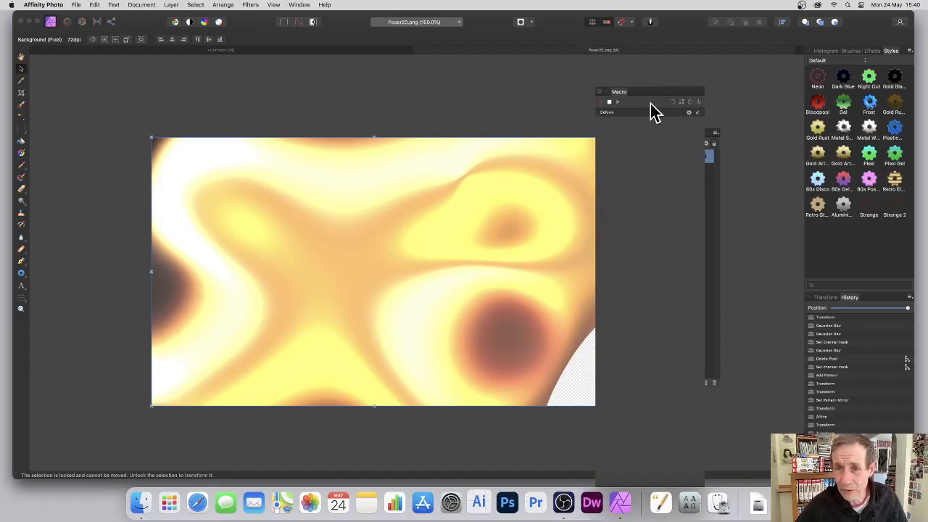
left_click(253, 6)
mouse_move(257, 52)
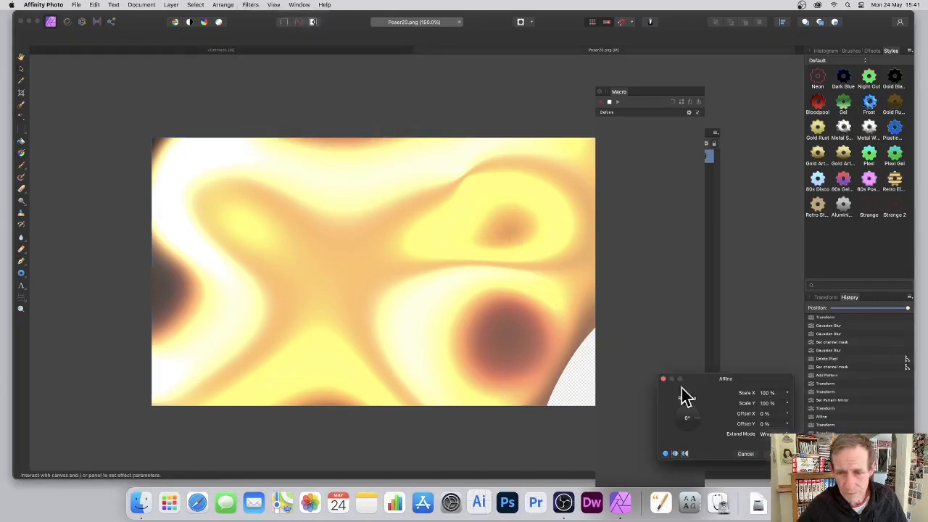
left_click_drag(728, 379, 413, 251)
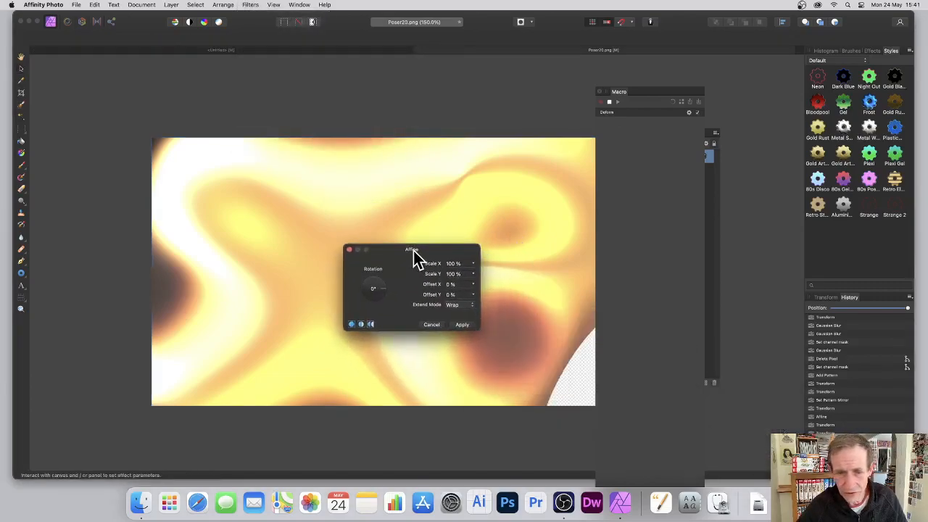
left_click(473, 264)
left_click_drag(474, 271, 471, 289)
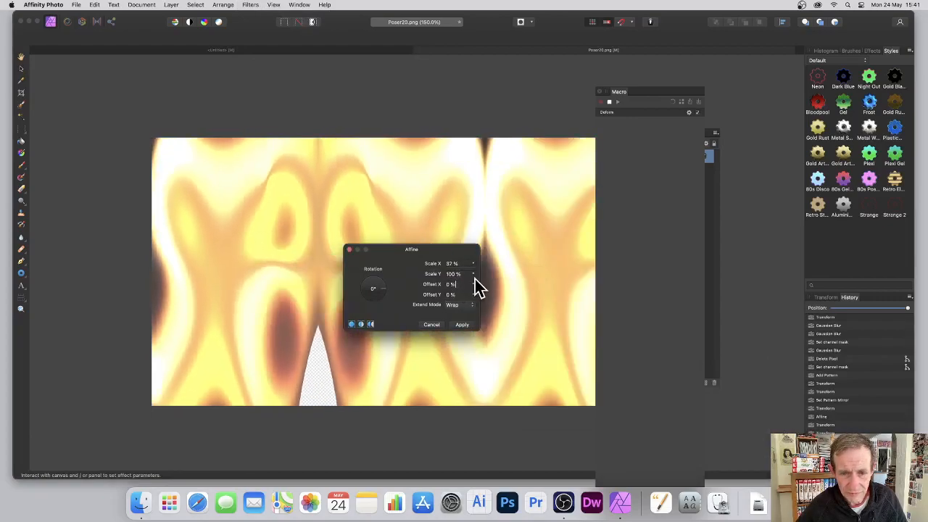
left_click(472, 272)
left_click_drag(472, 273, 460, 276)
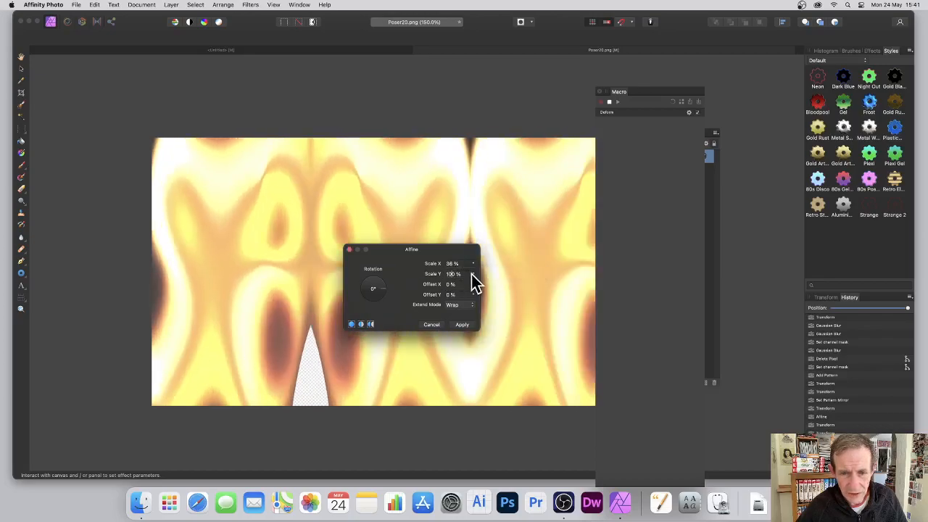
left_click(473, 274)
left_click_drag(472, 282, 469, 303)
Set the Affine extend mode to Mirror and Offset X to about 27%, and apply the filter.
left_click(468, 304)
left_click(467, 314)
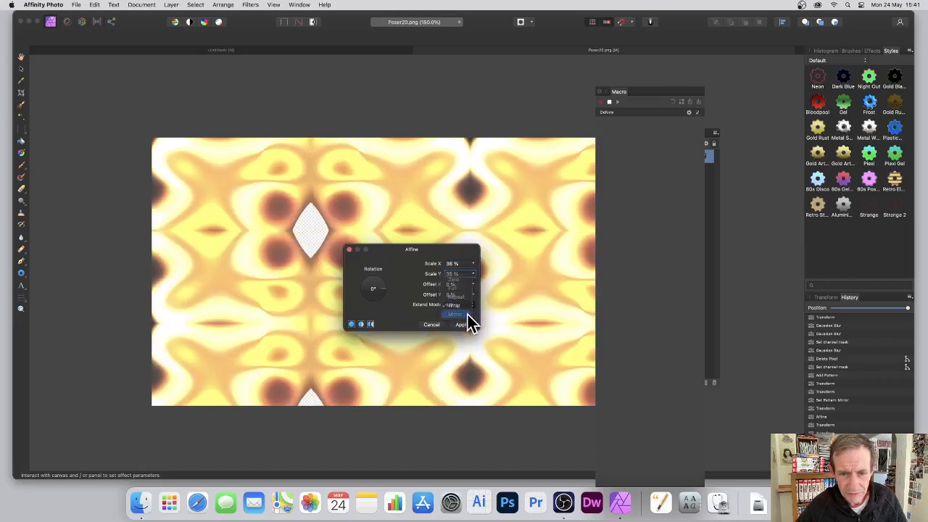
left_click(473, 294)
left_click_drag(475, 294, 482, 293)
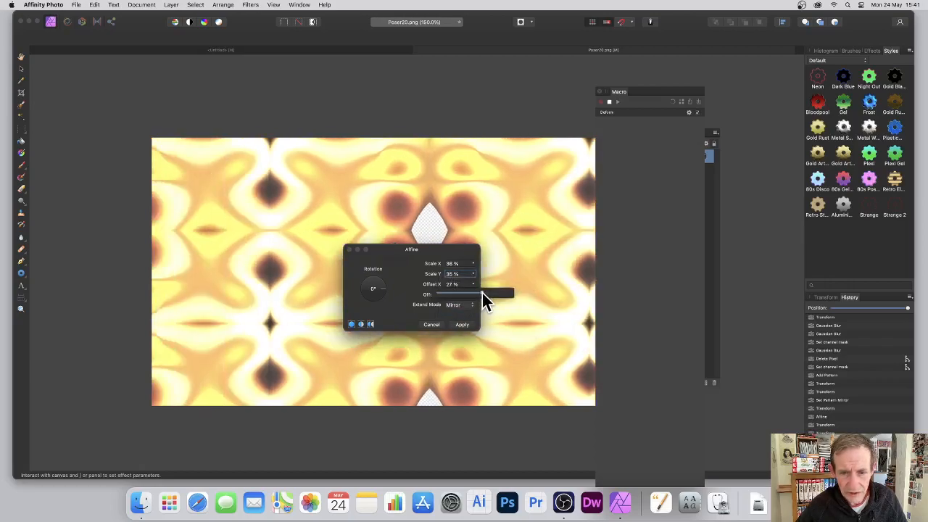
left_click_drag(424, 259, 549, 266)
left_click(588, 331)
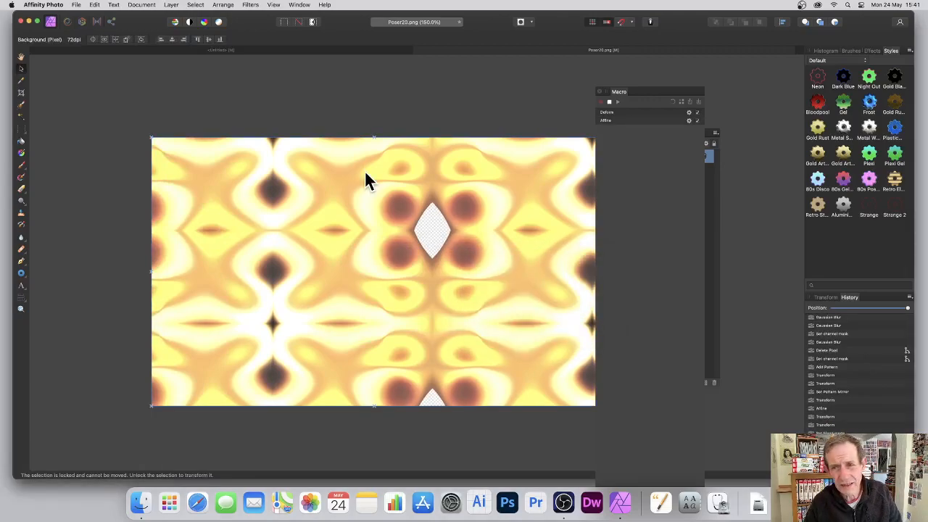
Stop recording the macro and play it back twice on the Background layer.
left_click(609, 103)
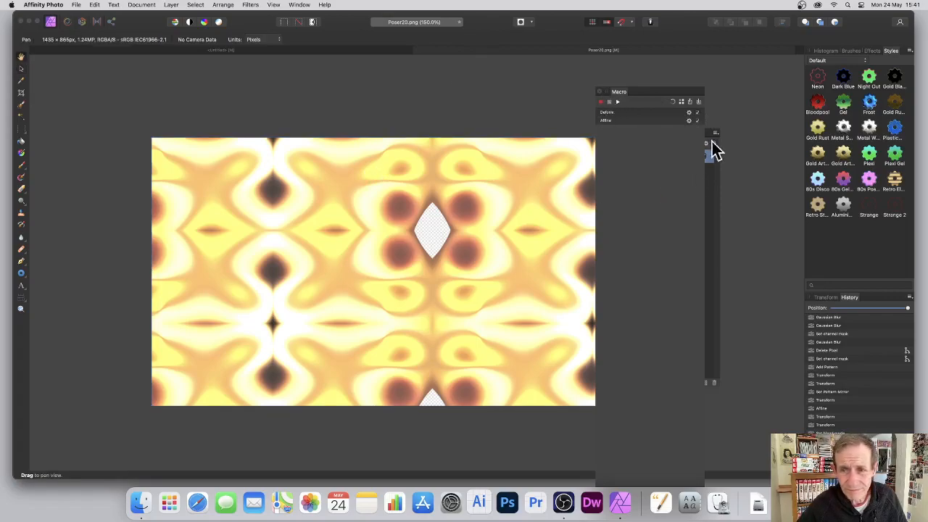
left_click(619, 103)
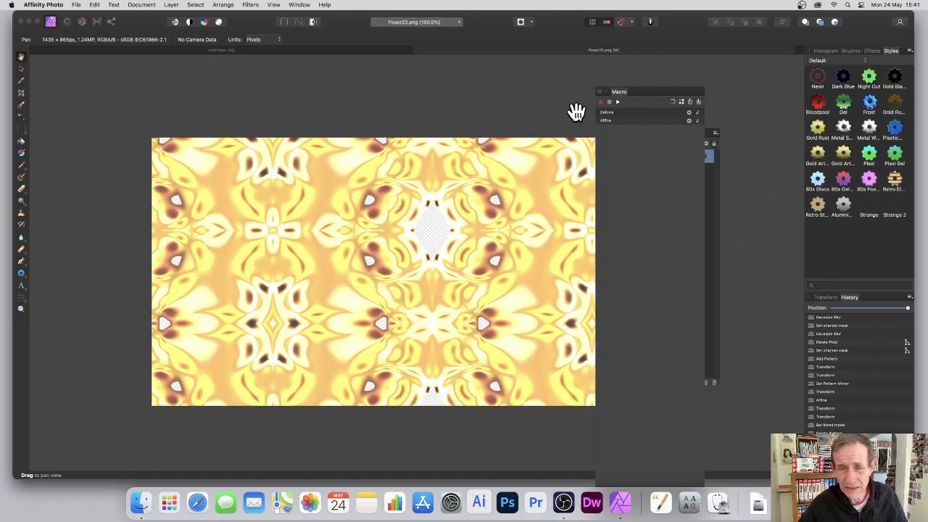
left_click(618, 103)
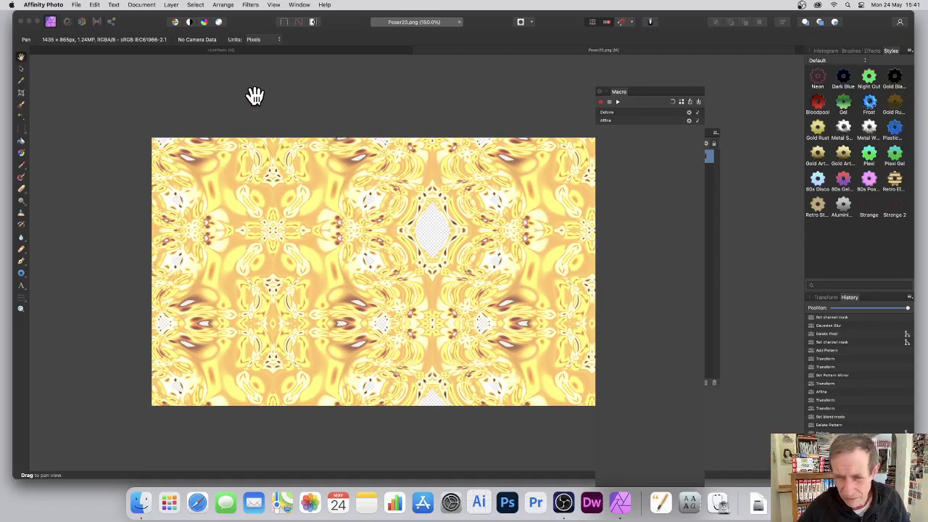
Add an HSL adjustment layer with a hue shift of 30.2° and a saturation shift of 18%.
left_click(171, 5)
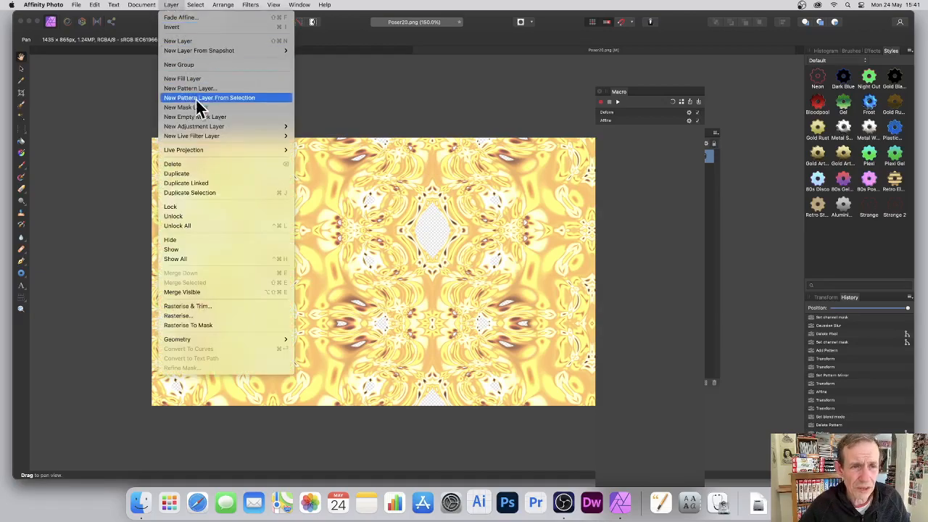
mouse_move(200, 128)
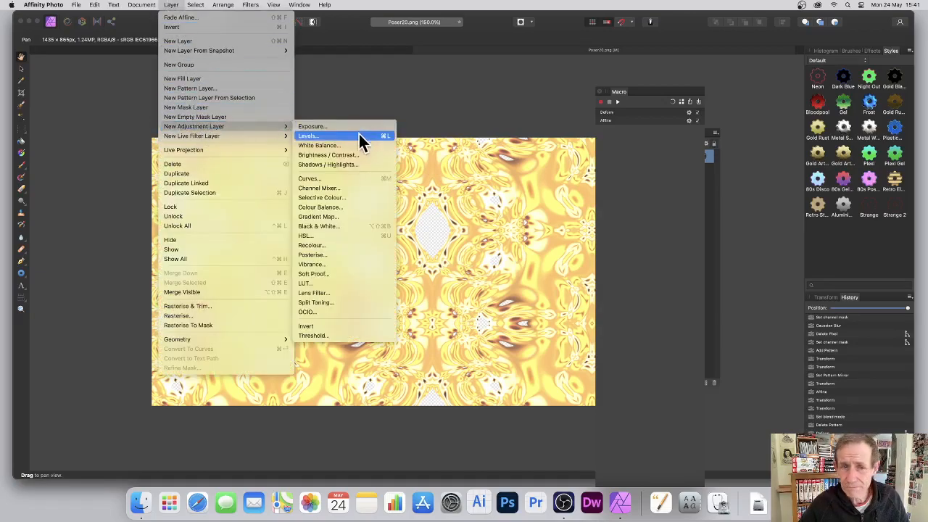
left_click(329, 235)
mouse_move(571, 347)
left_mouse_down()
mouse_move(615, 347)
mouse_move(517, 346)
mouse_move(566, 347)
left_mouse_up()
left_click_drag(554, 363, 567, 363)
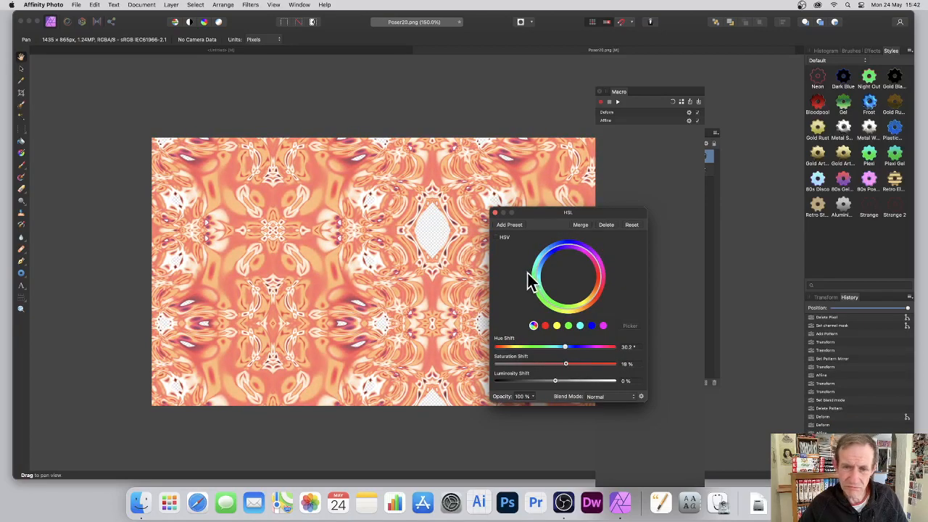
left_click(495, 213)
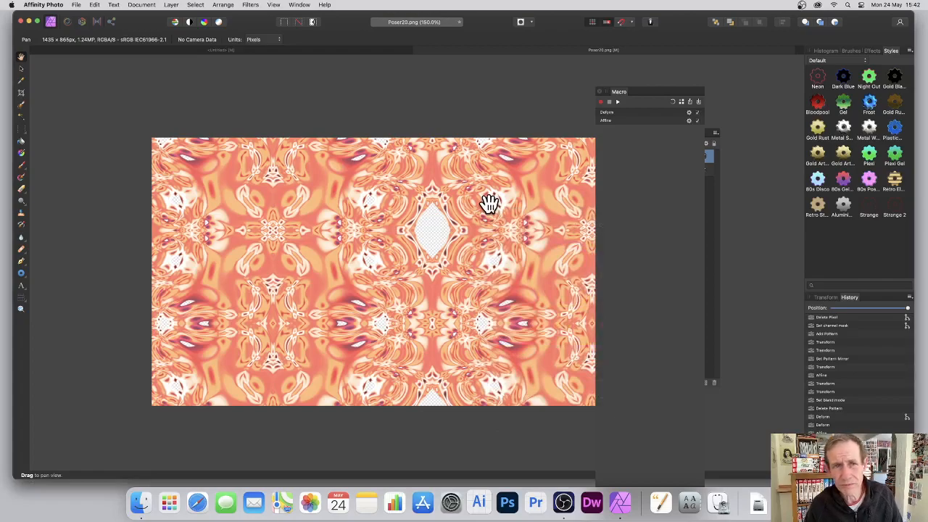
Undo the HSL adjustment, the macro playbacks and the recorded filters, back to the image before the recorded Deform.
key("super+z")
key("super+z")
key("super+z")
key("super+z")
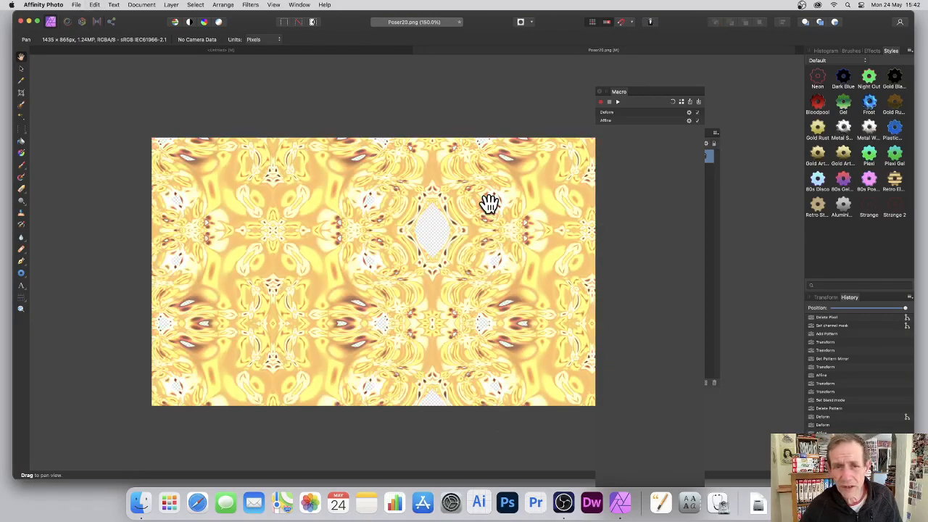
key("super+z")
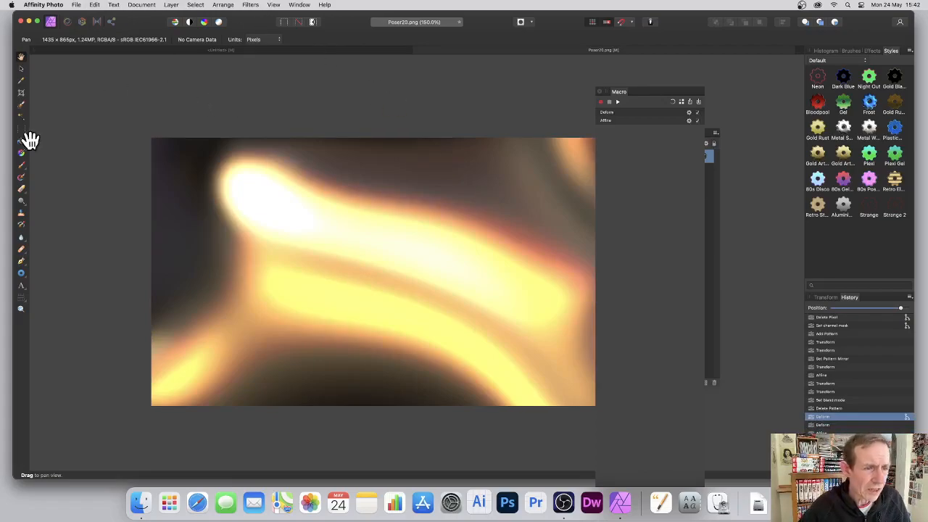
Draw a white donut shape over the centre of the image.
left_click(21, 273)
left_click_drag(296, 176, 481, 355)
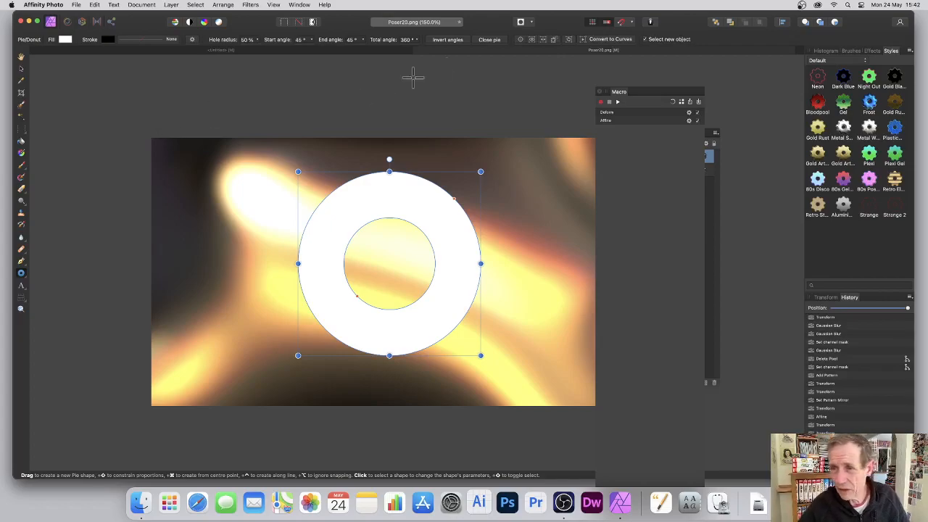
Apply the first gold art style preset to the white donut shape.
left_click(818, 153)
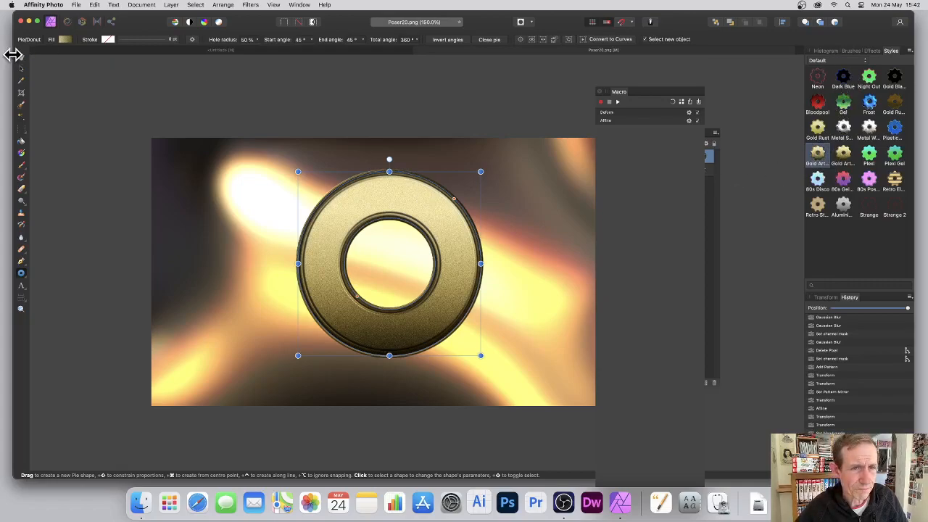
Start an Affine distortion of the gold donut with 24° rotation and both X and Y scales at 20%.
left_click(250, 6)
mouse_move(251, 52)
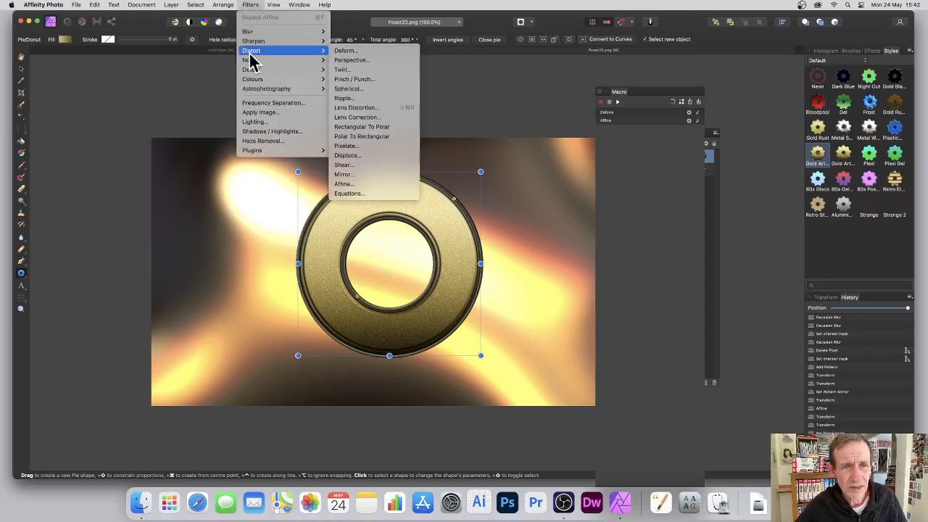
left_click(351, 182)
left_click_drag(726, 380, 631, 282)
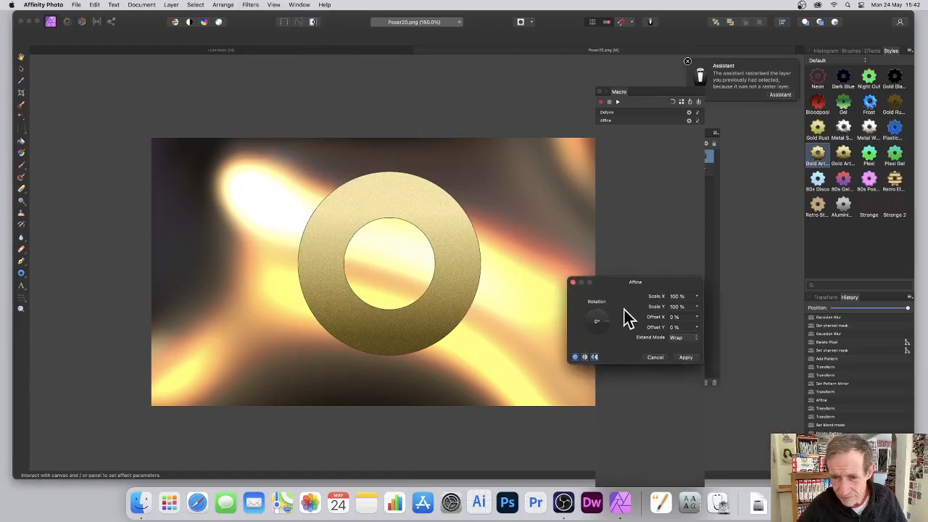
left_click_drag(610, 328, 611, 323)
left_click_drag(686, 295, 661, 290)
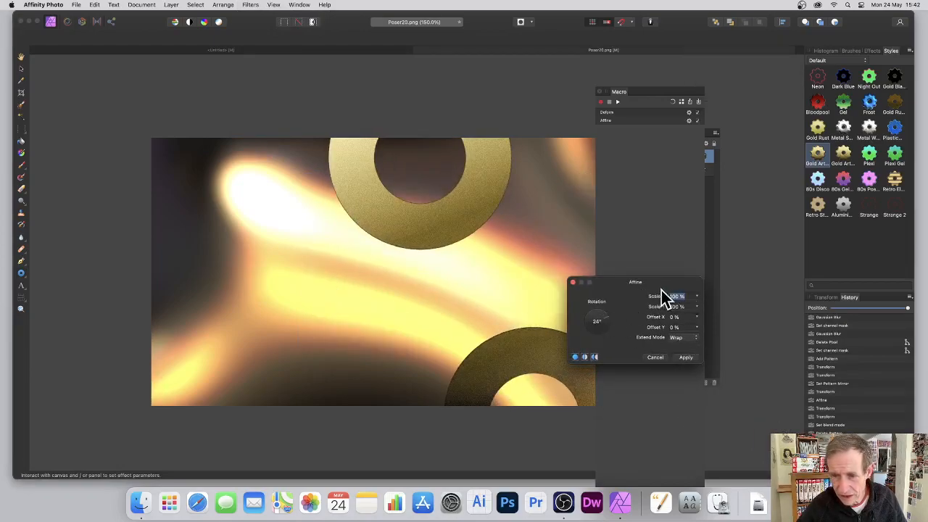
type("20")
key("Tab")
type("20")
key("Tab")
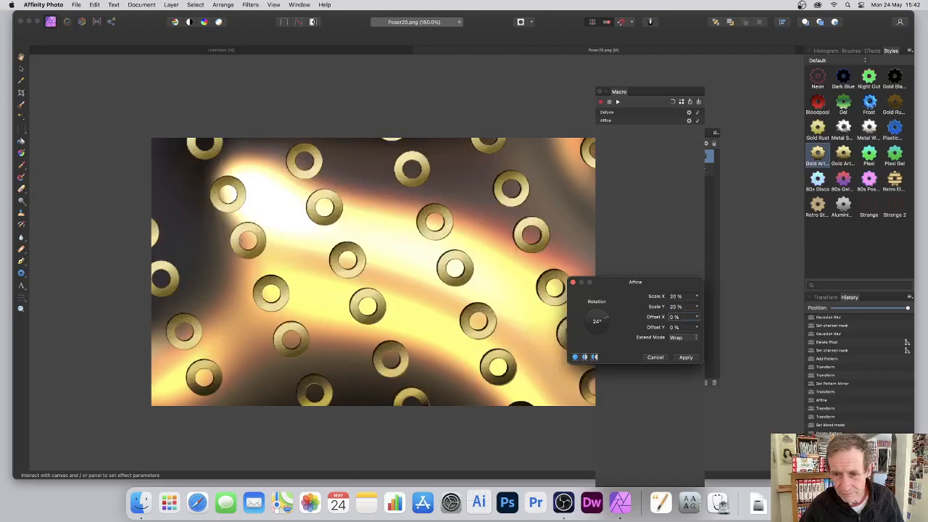
Apply the Affine distortion with an X offset of -21% and the Mirror extend mode, and undo it.
left_click(696, 319)
mouse_move(696, 332)
left_mouse_down()
mouse_move(708, 331)
mouse_move(688, 327)
left_mouse_up()
left_click(685, 338)
left_click(686, 352)
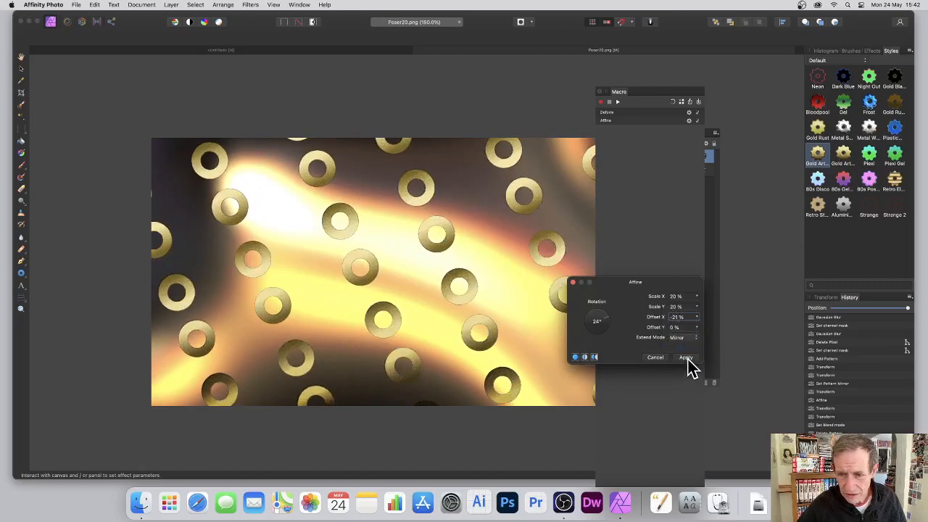
left_click(686, 357)
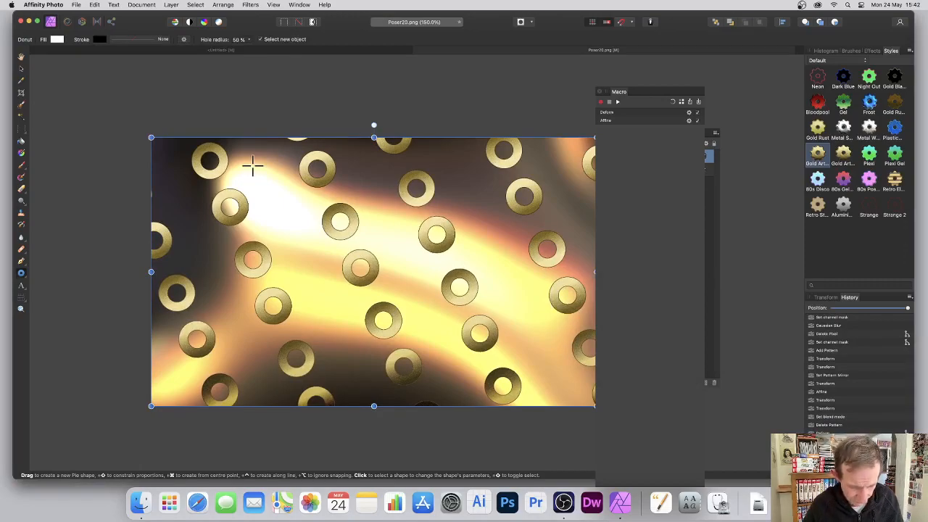
key("super+z")
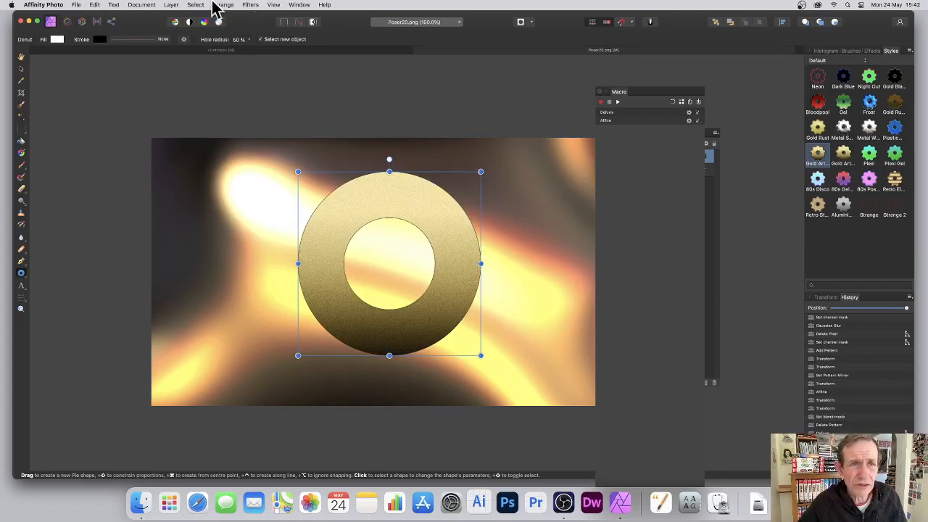
Rasterise the gold donut layer without preserving its layer FX.
left_click(172, 6)
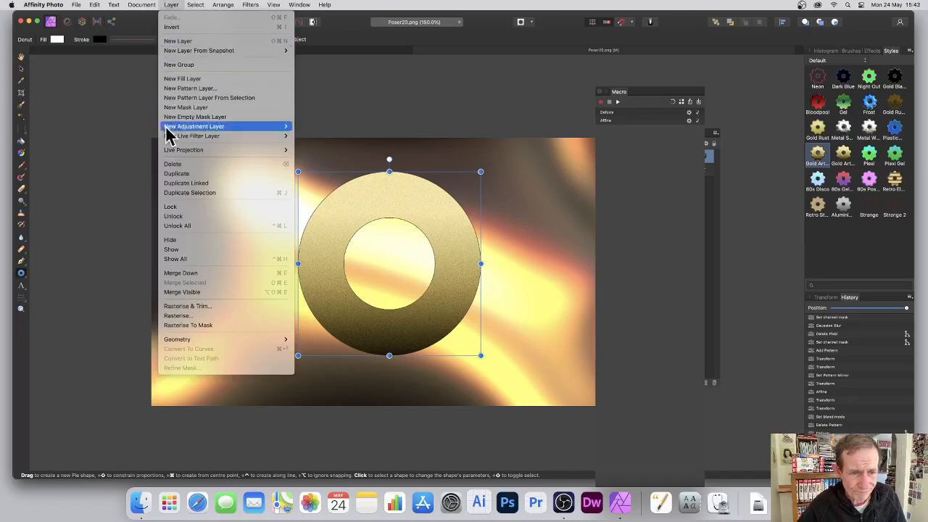
left_click(181, 317)
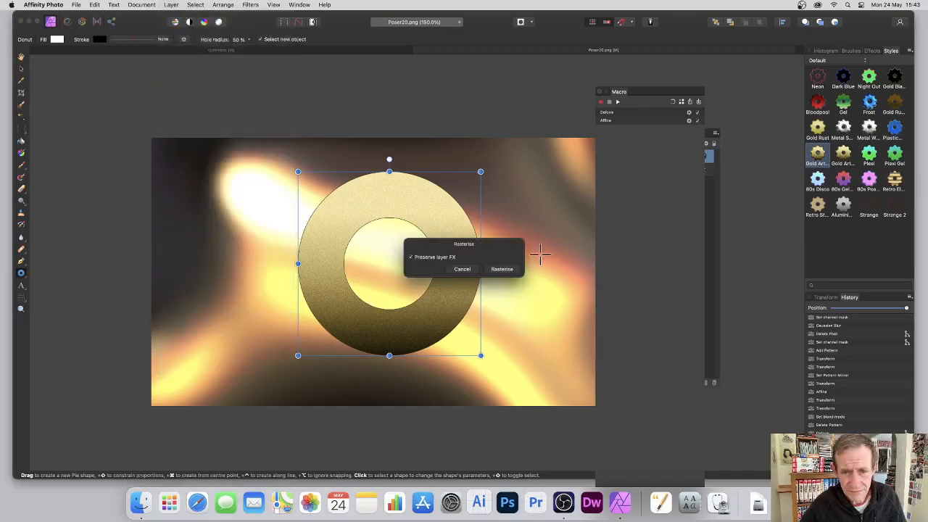
left_click(413, 258)
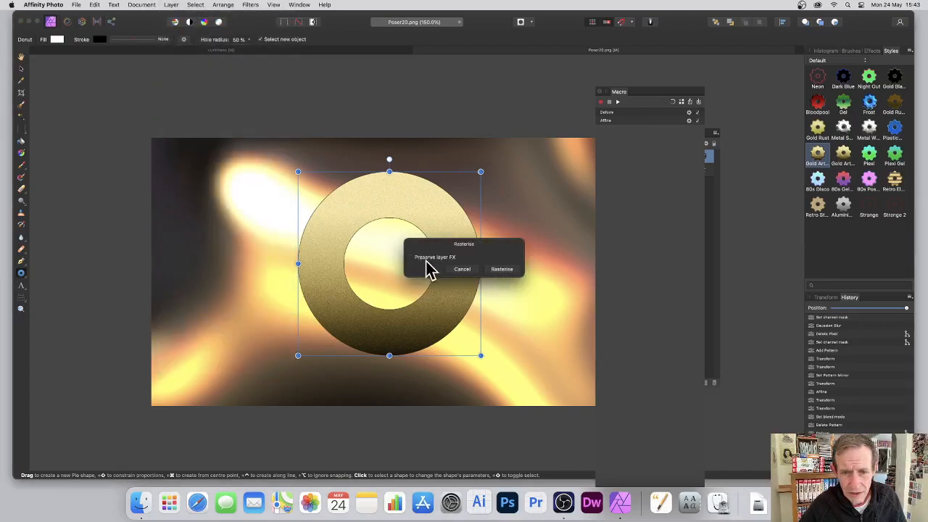
left_click(510, 270)
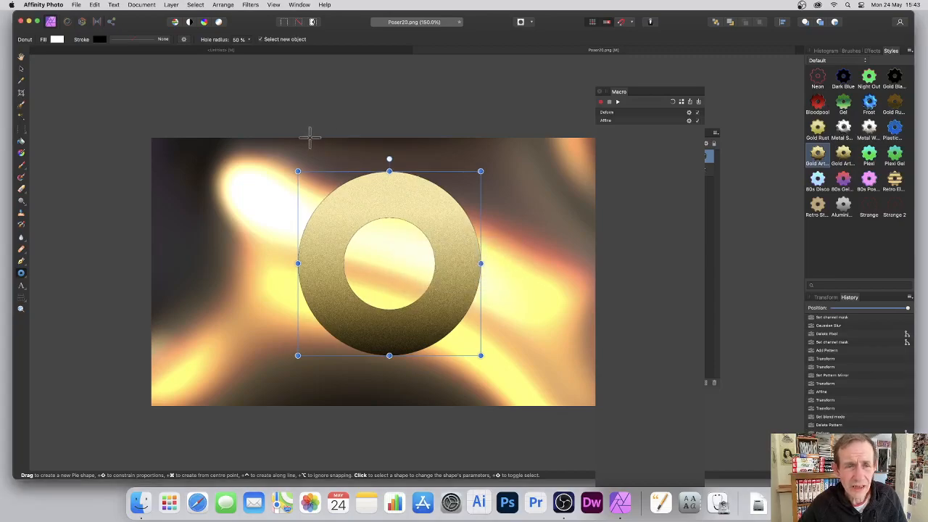
Apply a moderate Gaussian Blur to the donut layer, softening its edges while keeping the ring and its hole distinct.
left_click(254, 6)
mouse_move(254, 32)
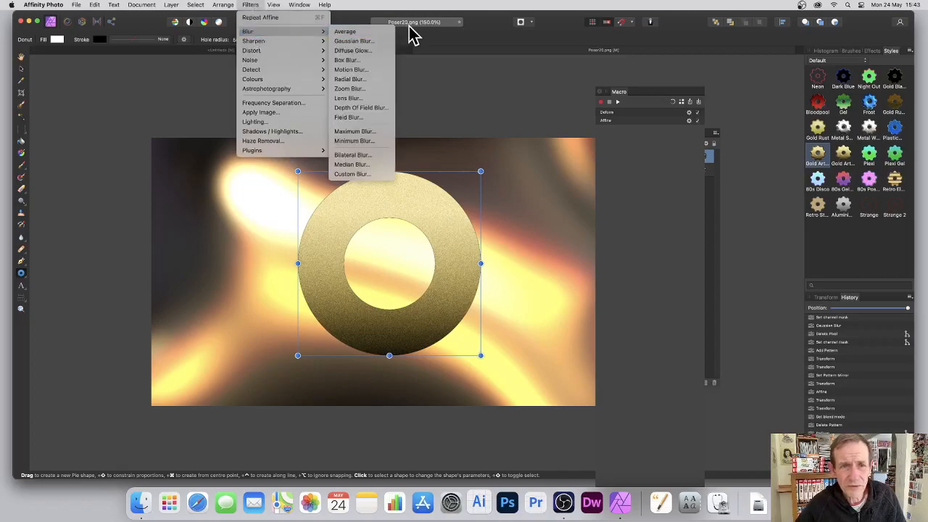
left_click(357, 41)
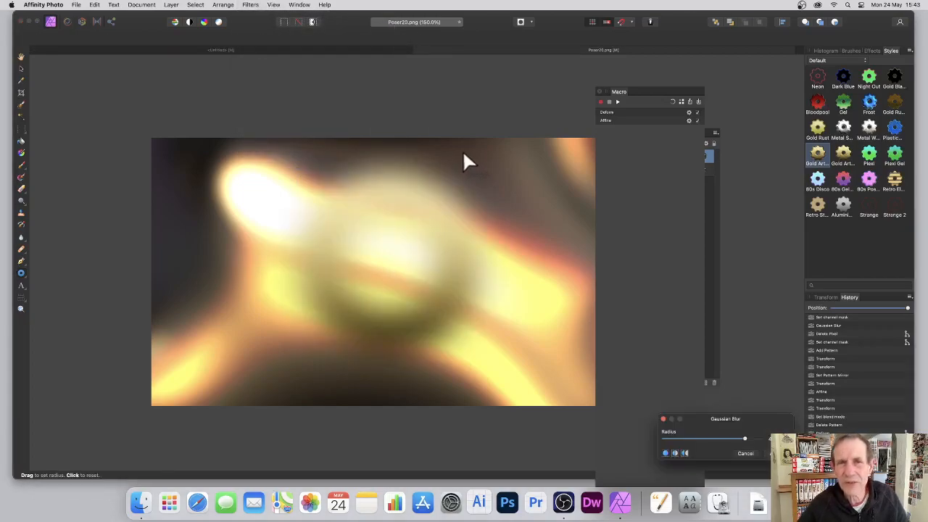
left_click_drag(744, 439, 715, 441)
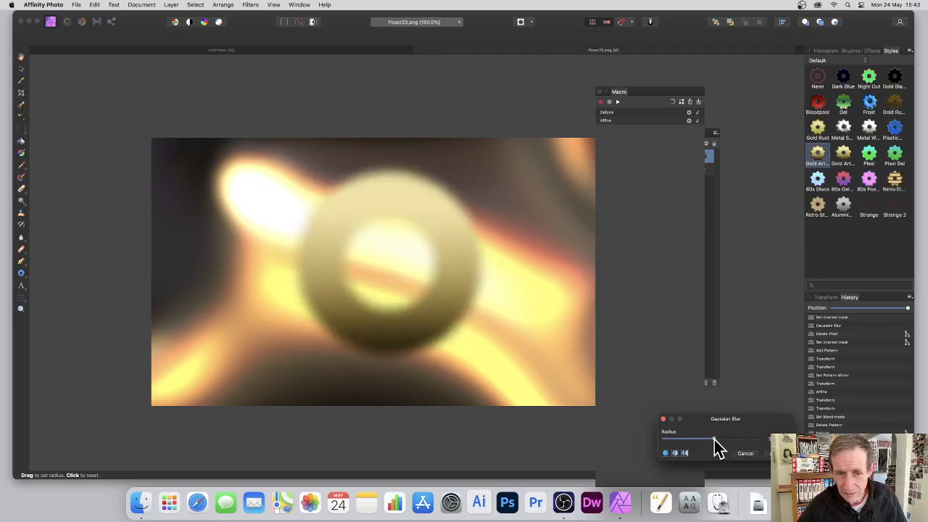
left_click(769, 453)
Apply an Affine distortion with X and Y scales of 20% to the blurred donut, and undo it.
left_click(252, 5)
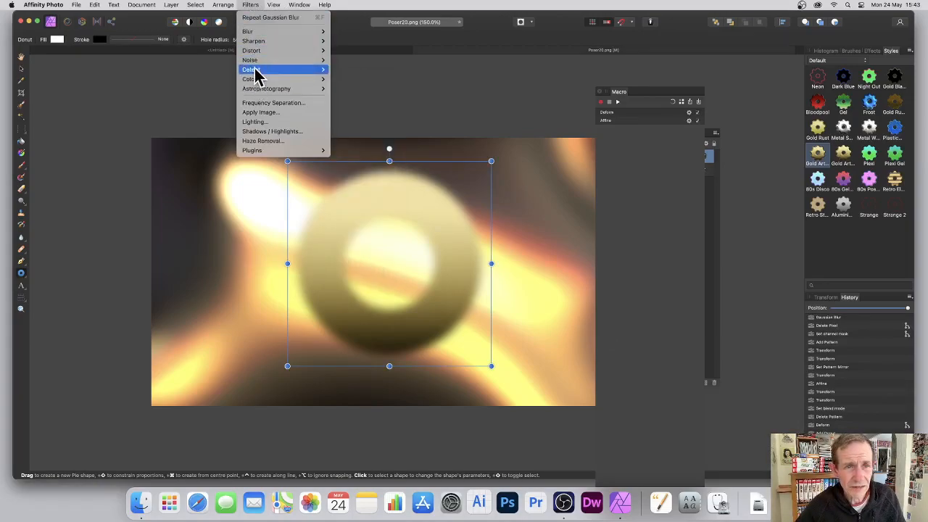
mouse_move(258, 50)
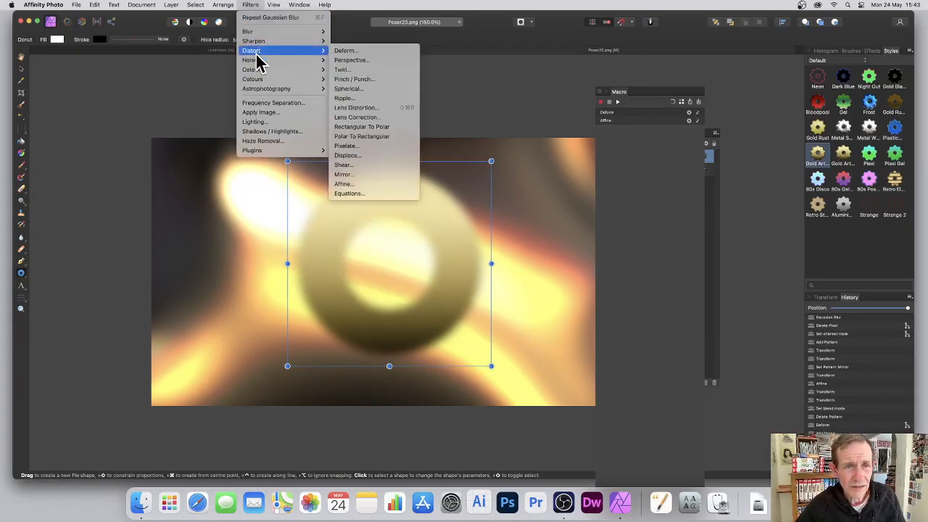
left_click(350, 184)
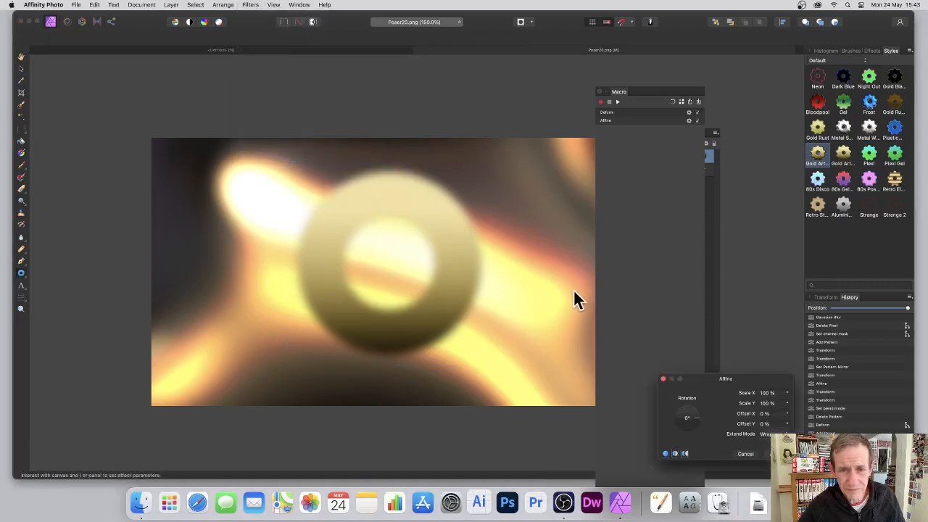
left_click(763, 392)
type("20")
key("Tab")
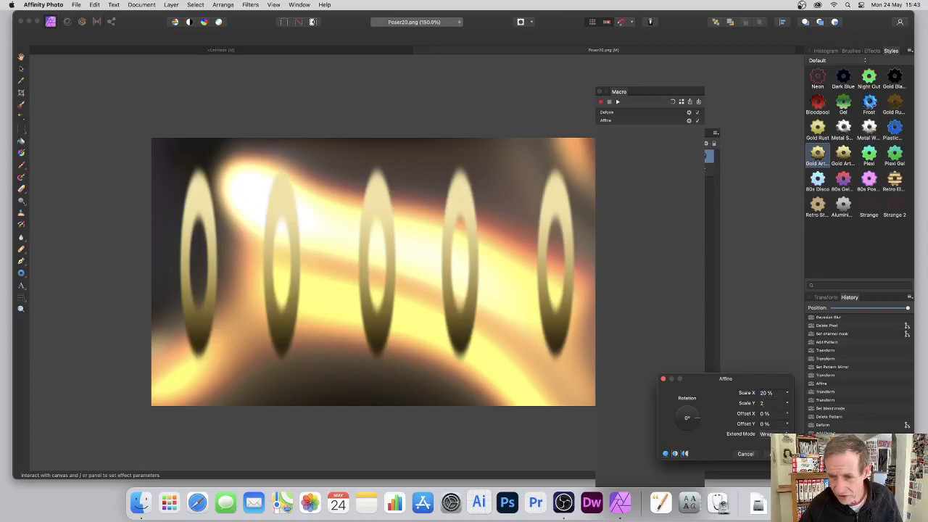
type("20")
key("Tab")
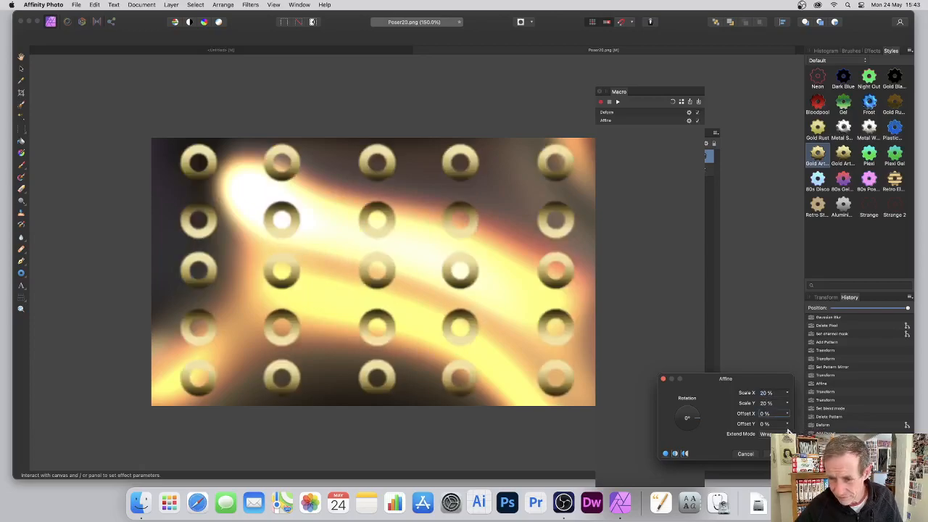
left_click(776, 453)
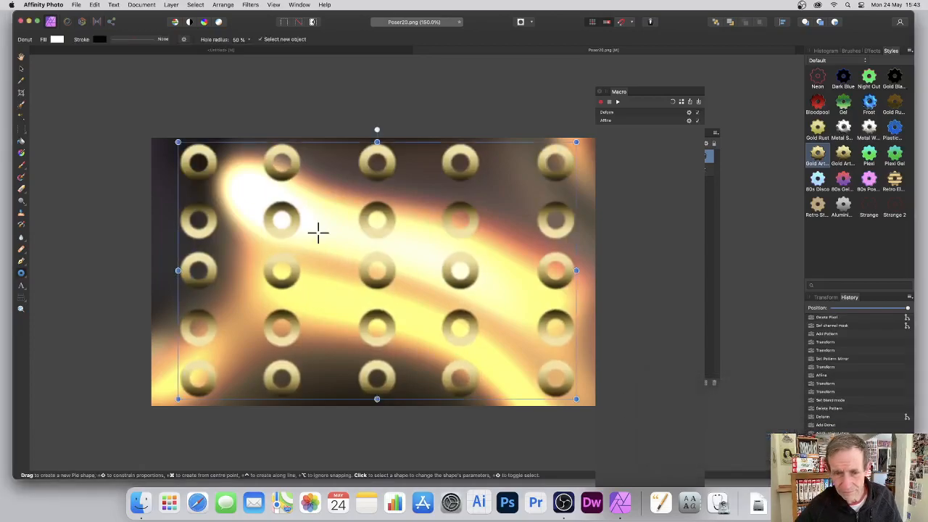
key("super+z")
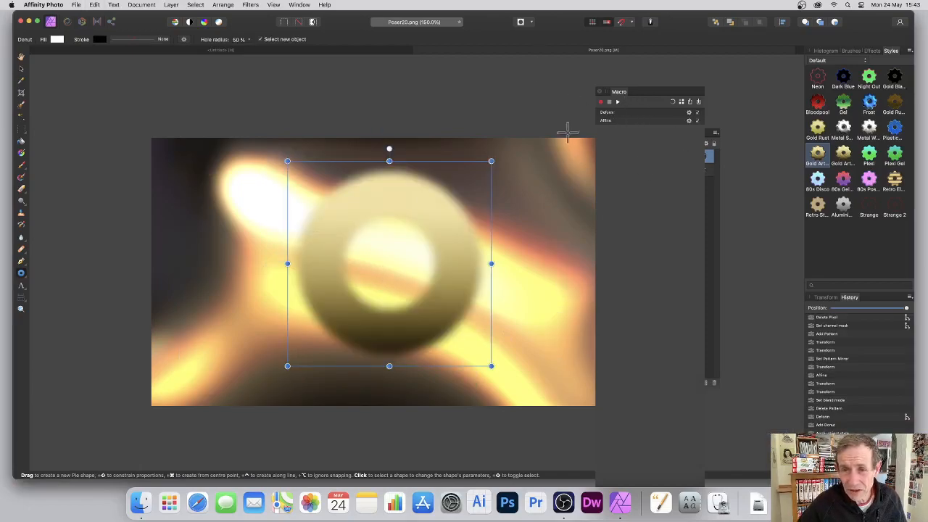
Play the recorded Deform and Affine macro five times on the blurred donut layer.
left_click(618, 102)
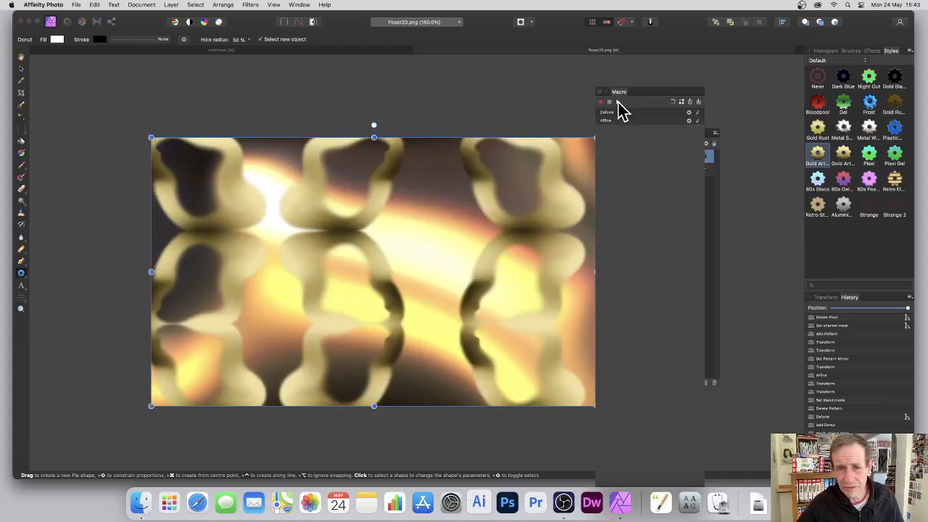
left_click(618, 103)
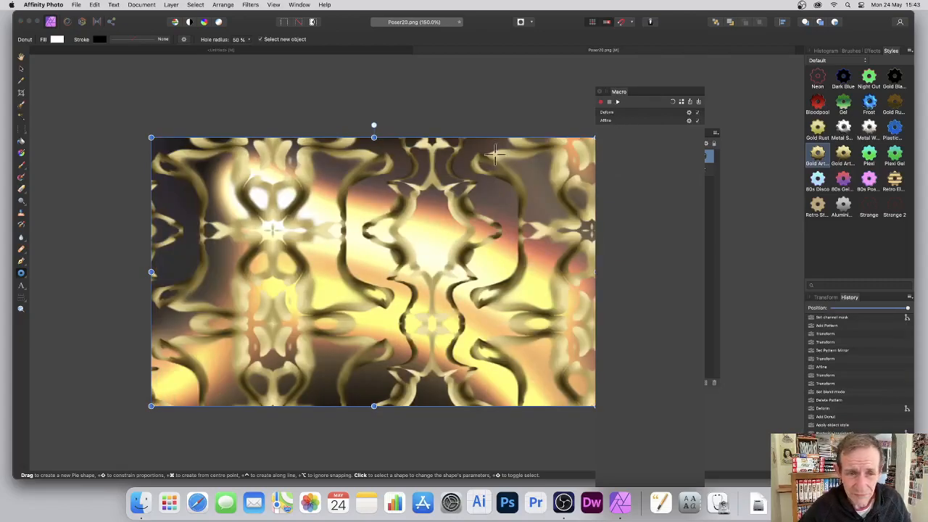
left_click(617, 103)
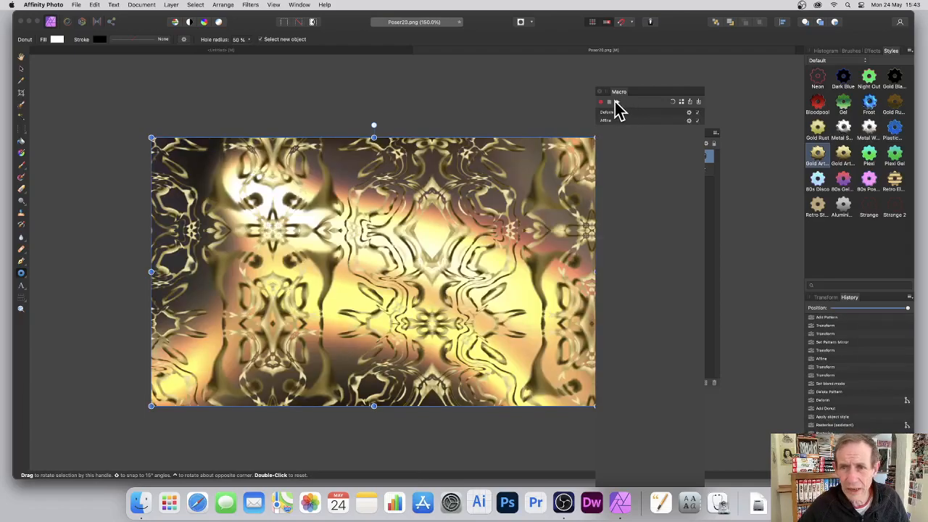
left_click(618, 103)
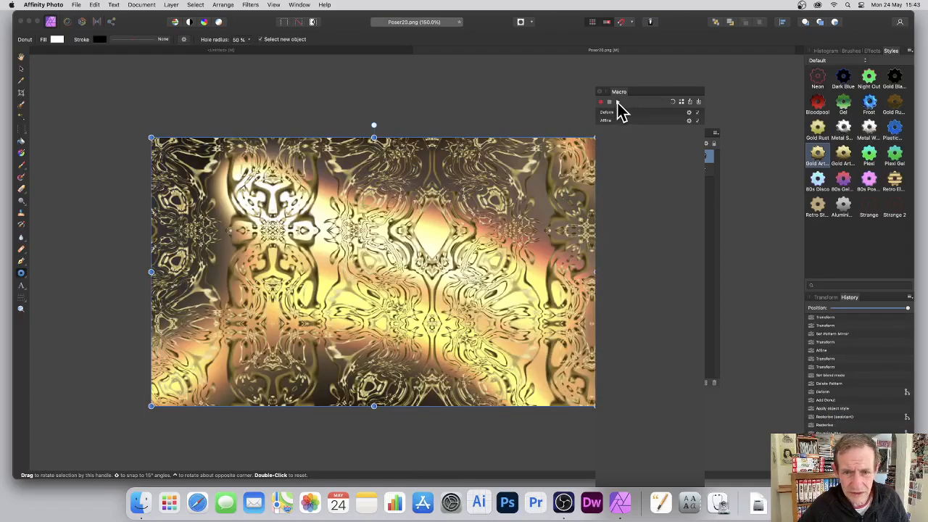
left_click(617, 103)
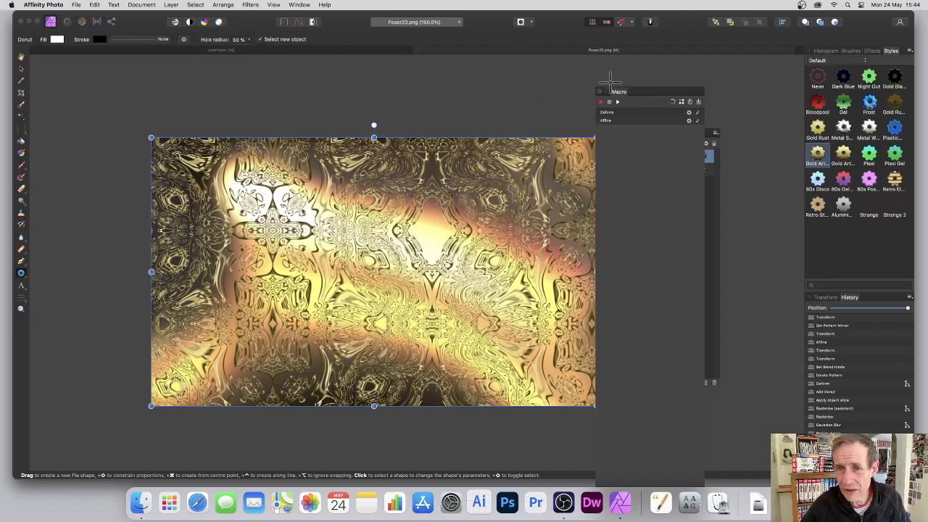
Add a Pillow Bevel/Emboss effect with a 13.2 px radius to the patterned pixel layer and enable its Outer Shadow.
left_click_drag(622, 97, 757, 101)
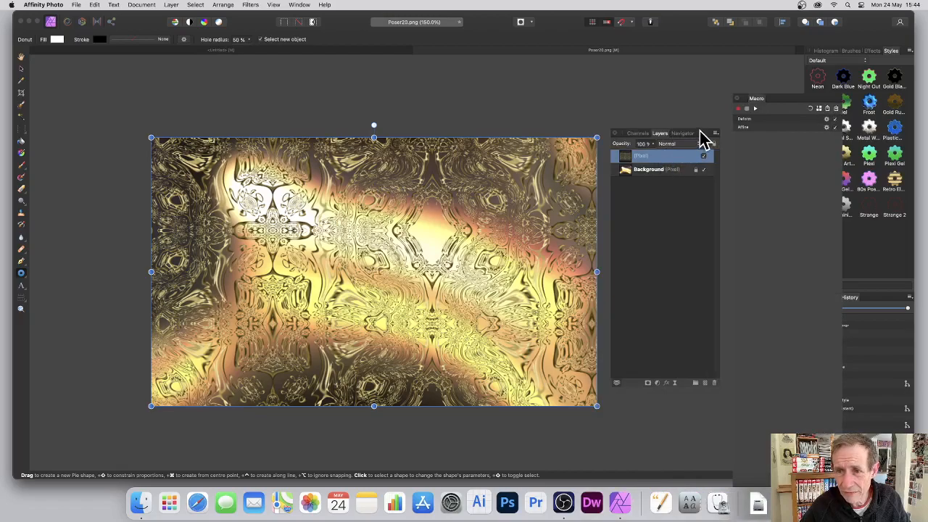
left_click_drag(702, 130, 652, 72)
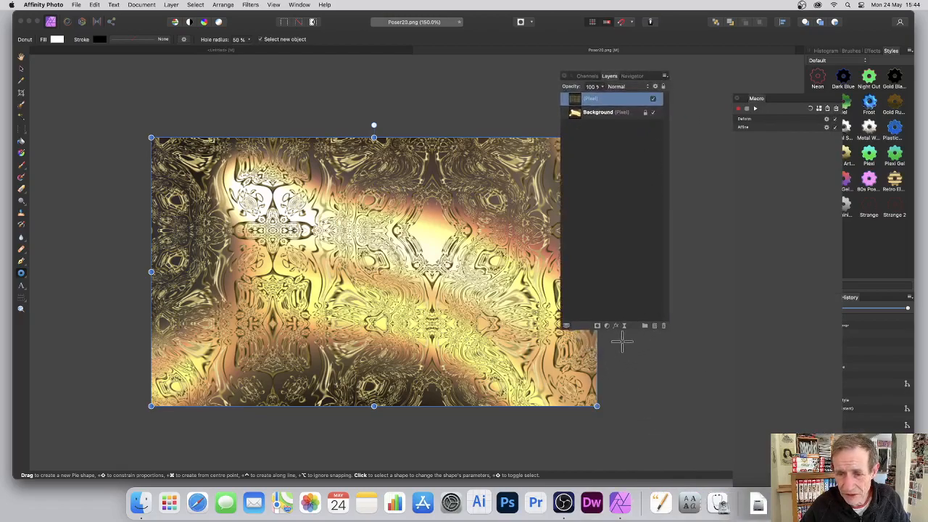
left_click(615, 326)
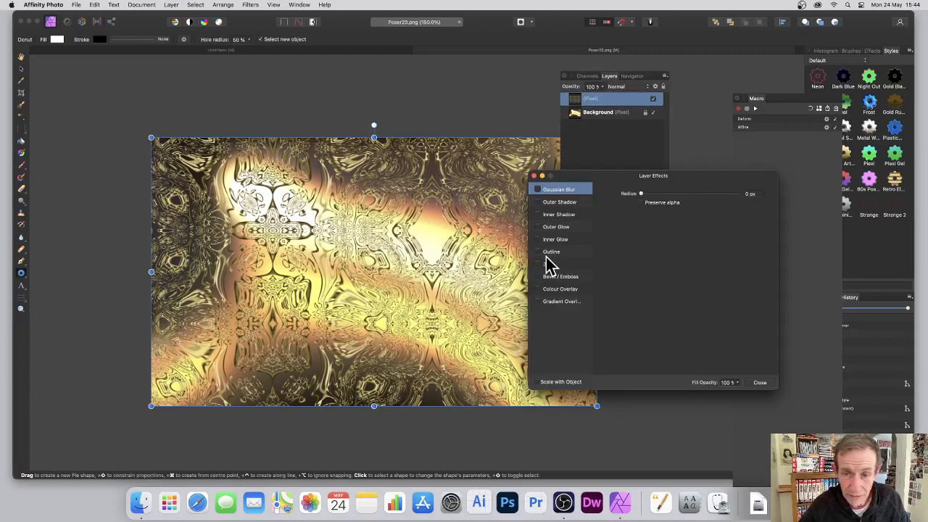
left_click(548, 277)
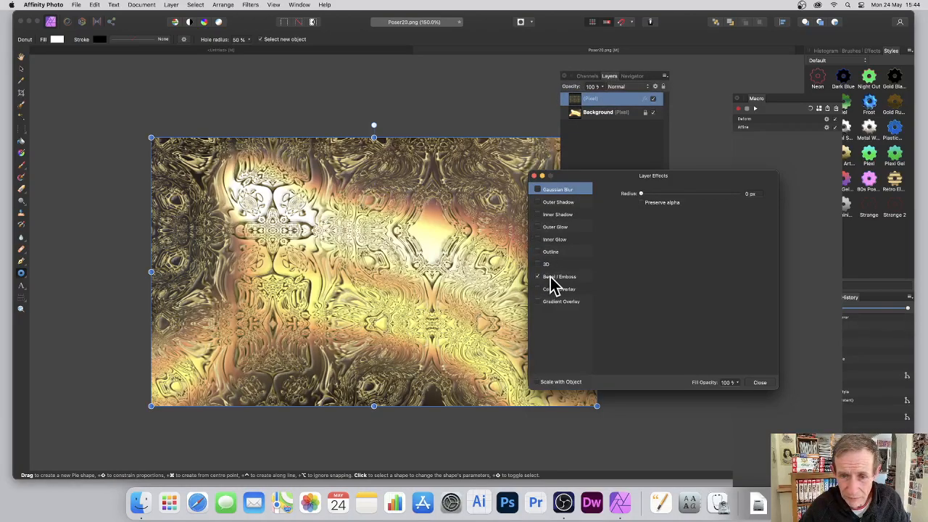
left_click(555, 277)
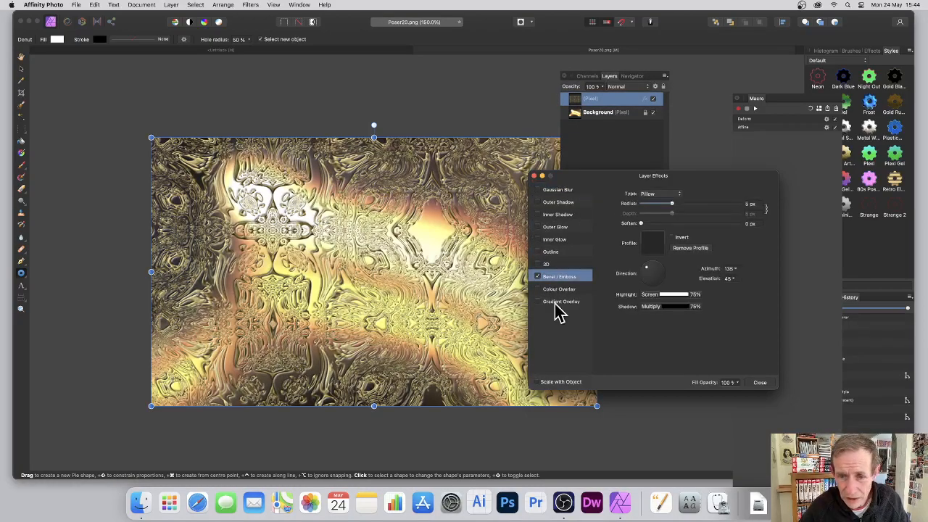
left_click(539, 204)
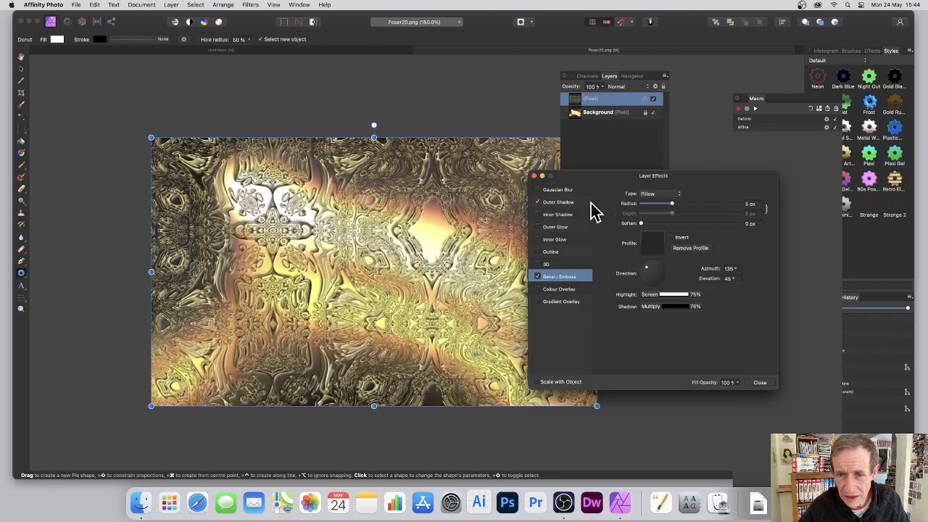
mouse_move(671, 206)
left_mouse_down()
mouse_move(695, 212)
mouse_move(687, 206)
left_mouse_up()
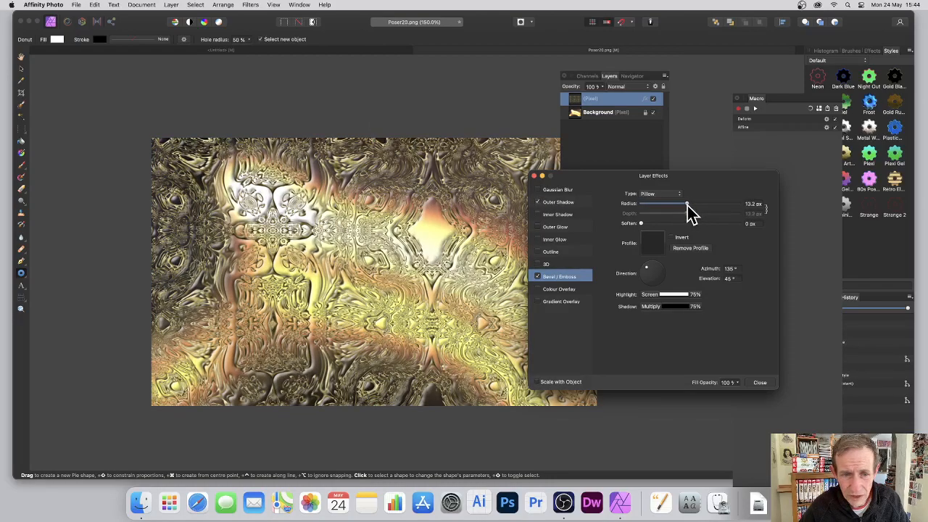
Set the layer's Outer Shadow to a 3.5 px radius, 17.6 px offset and 44% intensity.
left_click(560, 203)
left_click_drag(650, 215, 690, 225)
left_click(686, 234)
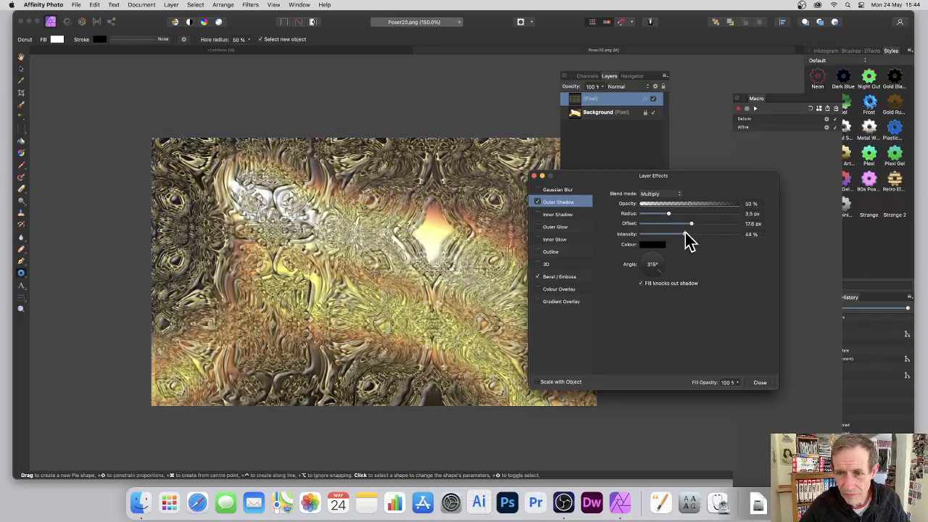
Play the recorded Deform and Affine macro once more on the patterned pixel layer with effects, and delete that layer.
left_click(758, 382)
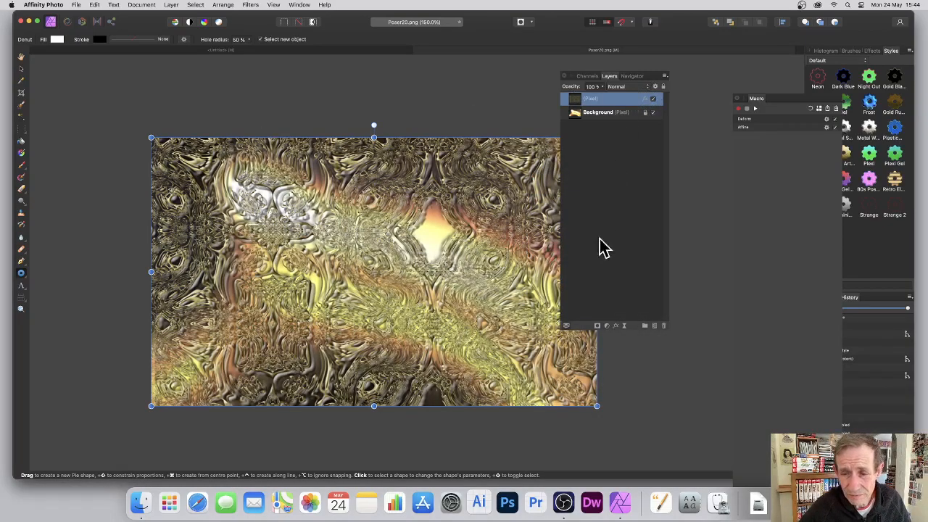
left_click(755, 108)
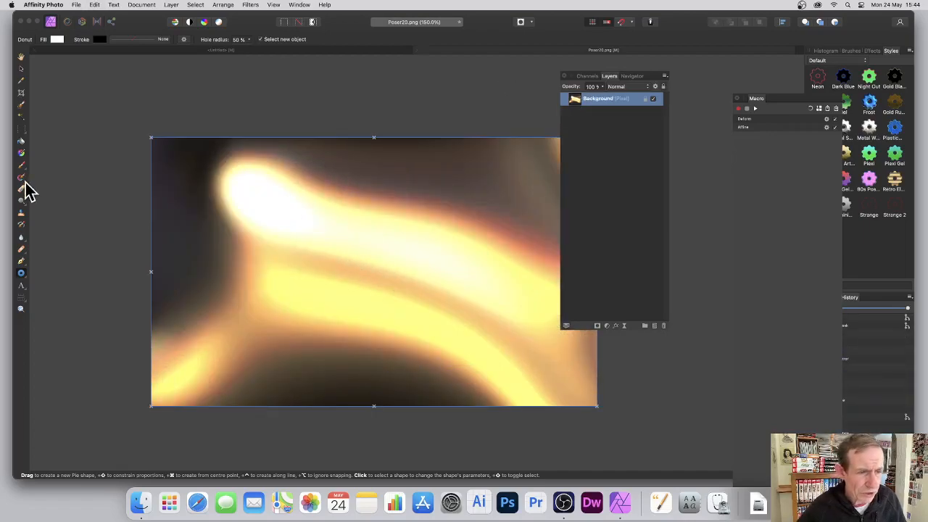
Add the artistic text "type" over the image, enlarge it to about 476.8 pt and centre it on the canvas.
left_click(17, 287)
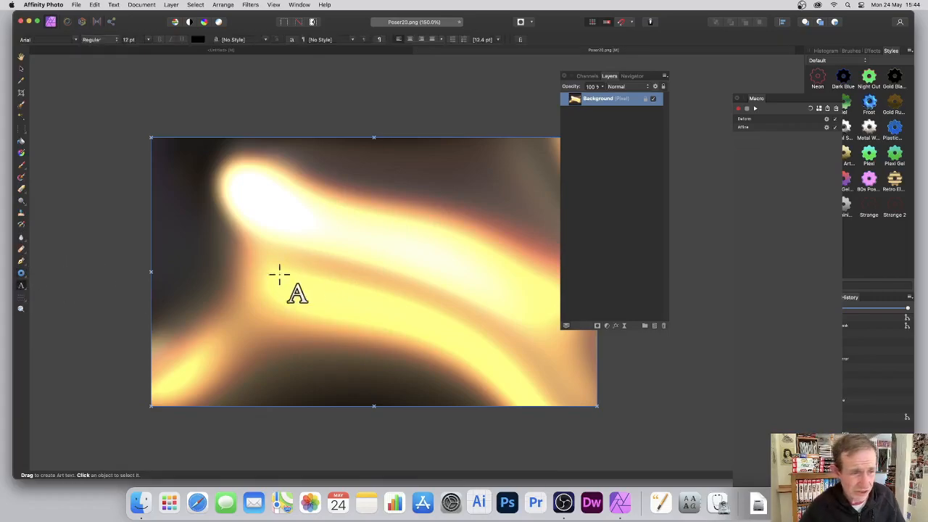
left_click(304, 263)
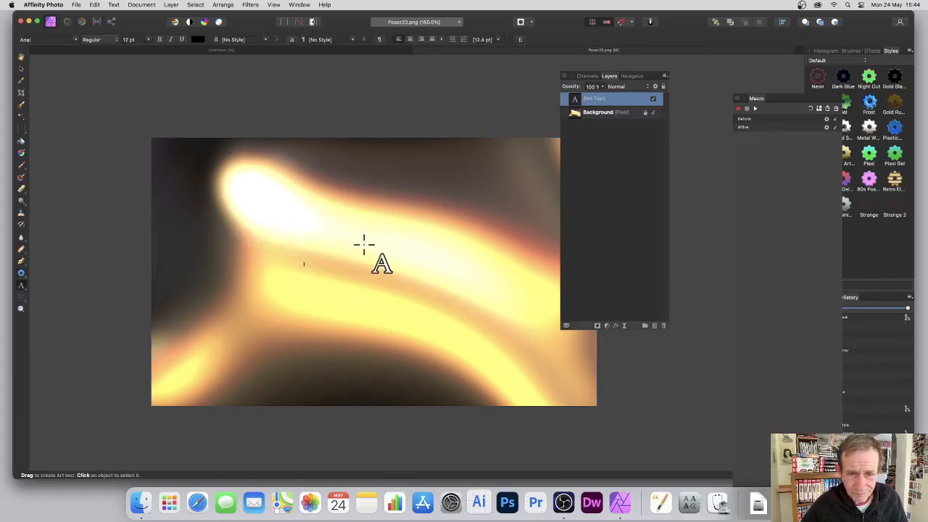
type("type")
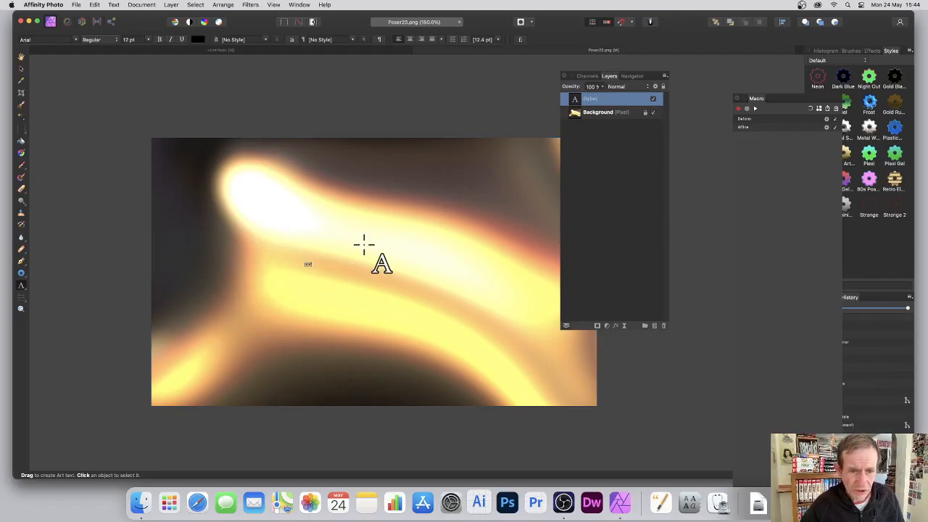
left_click(22, 67)
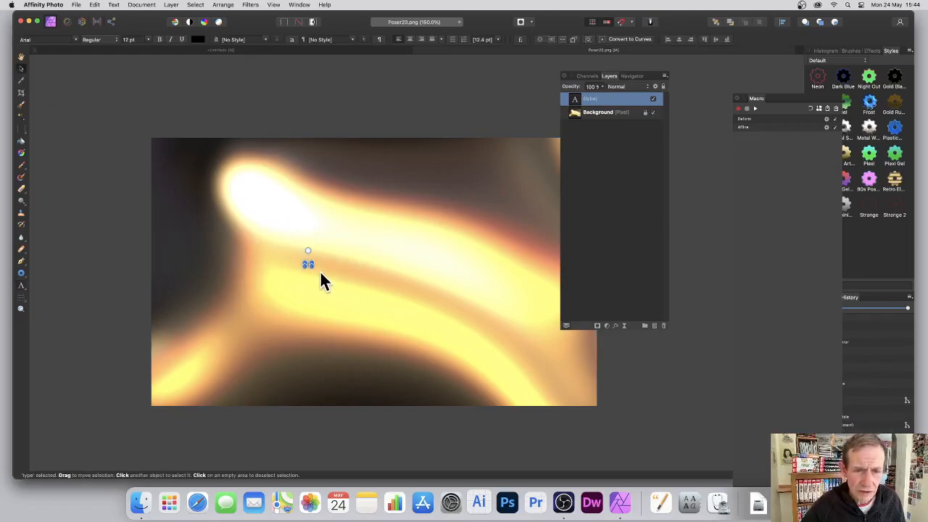
left_click_drag(312, 266, 507, 362)
left_click_drag(472, 311, 416, 233)
left_click_drag(450, 285, 513, 332)
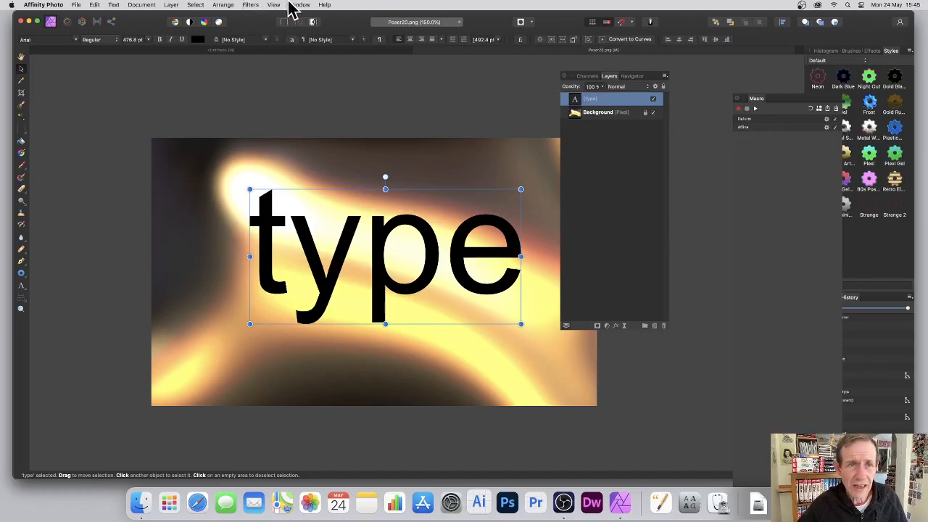
Start an Affine distortion on the text with a 315° rotation and X and Y scales of 20%.
left_click(250, 5)
mouse_move(257, 54)
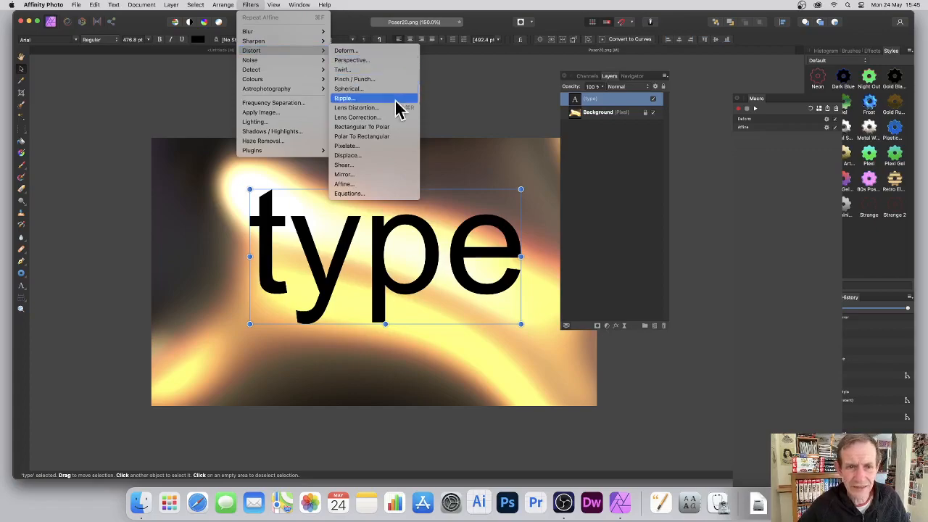
left_click(365, 184)
left_click_drag(725, 379, 477, 187)
mouse_move(452, 229)
left_mouse_down()
mouse_move(435, 249)
mouse_move(447, 239)
left_mouse_up()
left_click(516, 200)
type("20")
key("Tab")
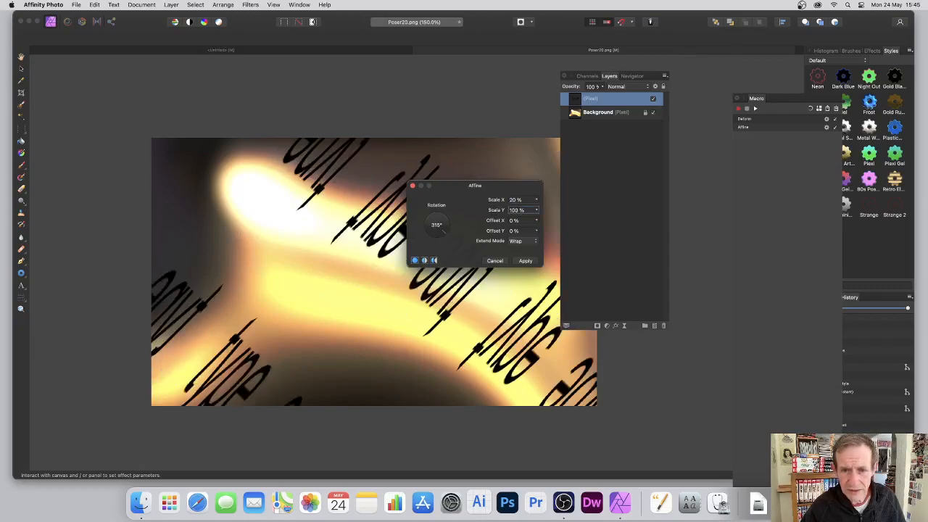
type("20")
key("Tab")
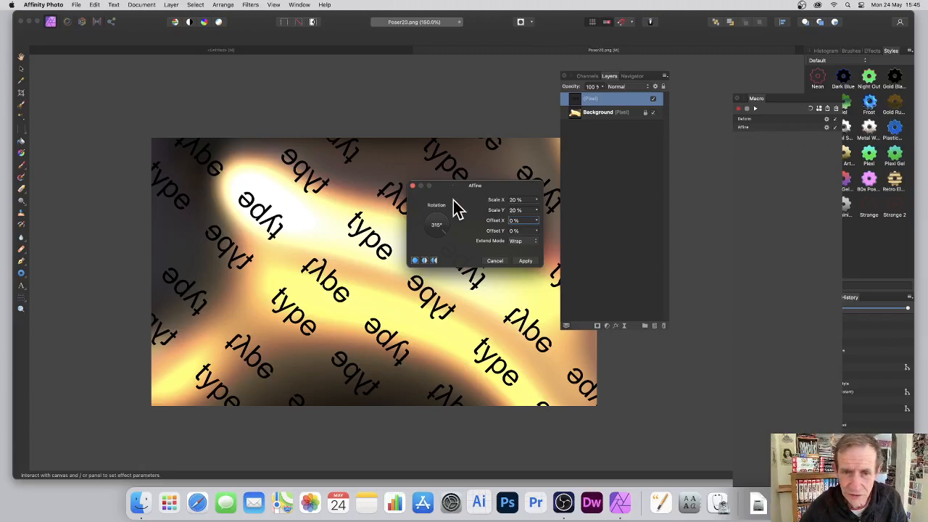
Compare the Mirror and Wrap extend modes for the Affine distortion and leave it on Wrap.
left_click(519, 242)
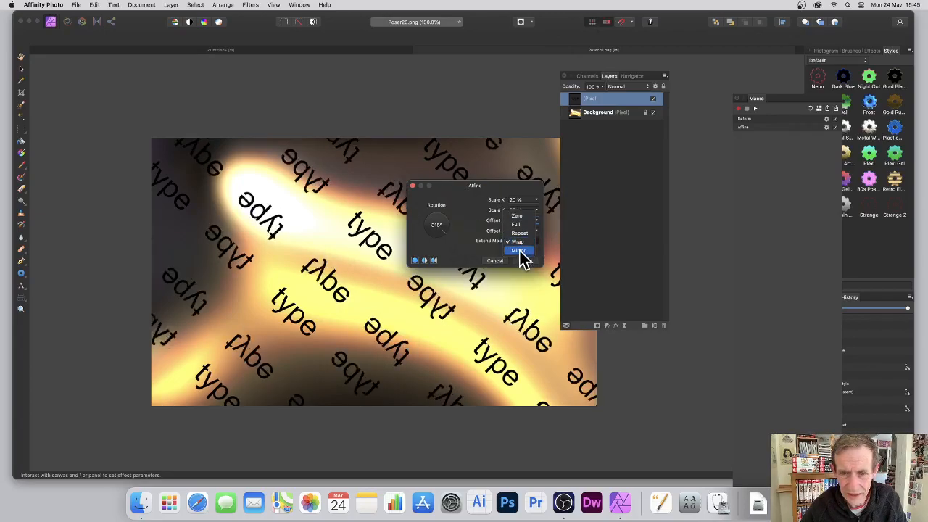
left_click(522, 260)
left_click(523, 244)
left_click(525, 237)
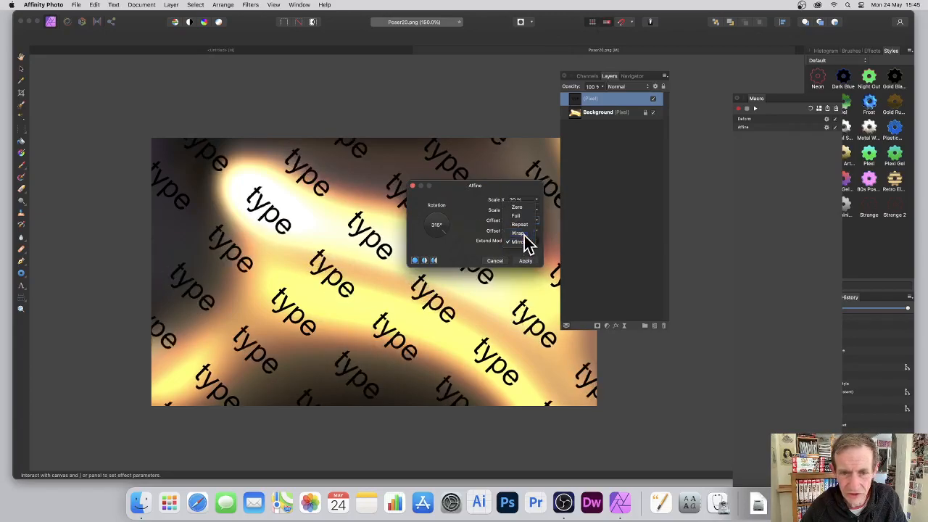
left_click(526, 241)
left_click(525, 250)
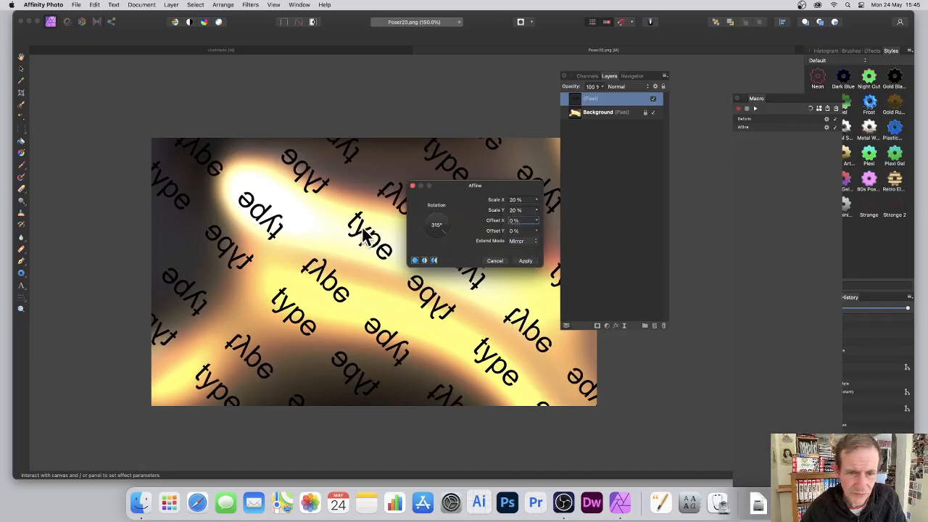
left_click(524, 243)
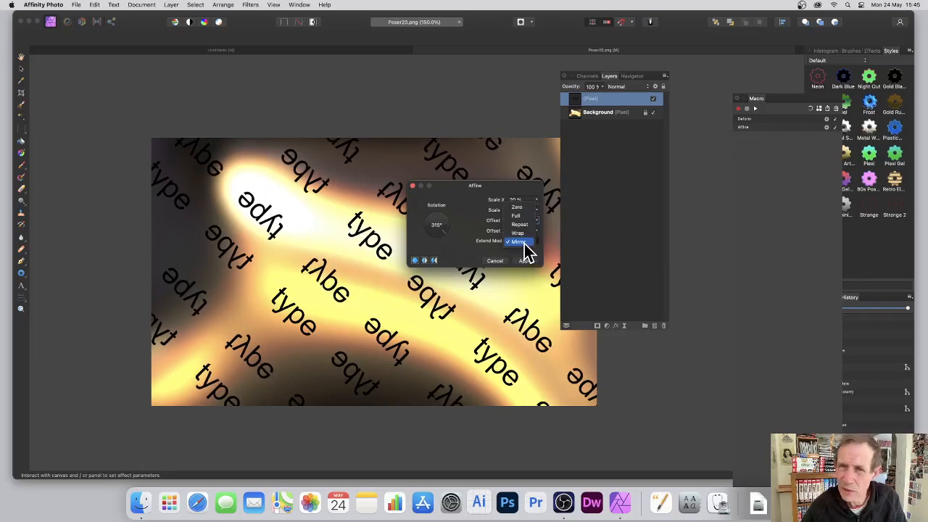
left_click(526, 239)
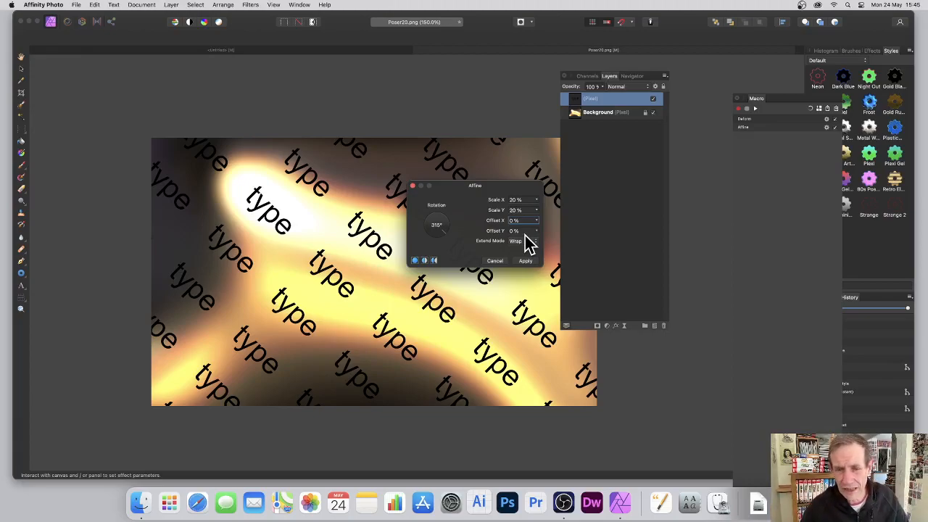
Set the Affine rotation to 330° and both X and Y scales to 10%, and apply the distortion.
left_click_drag(439, 235, 454, 241)
left_click(519, 200)
type("10")
key("Tab")
type("10")
key("Tab")
left_click(528, 201)
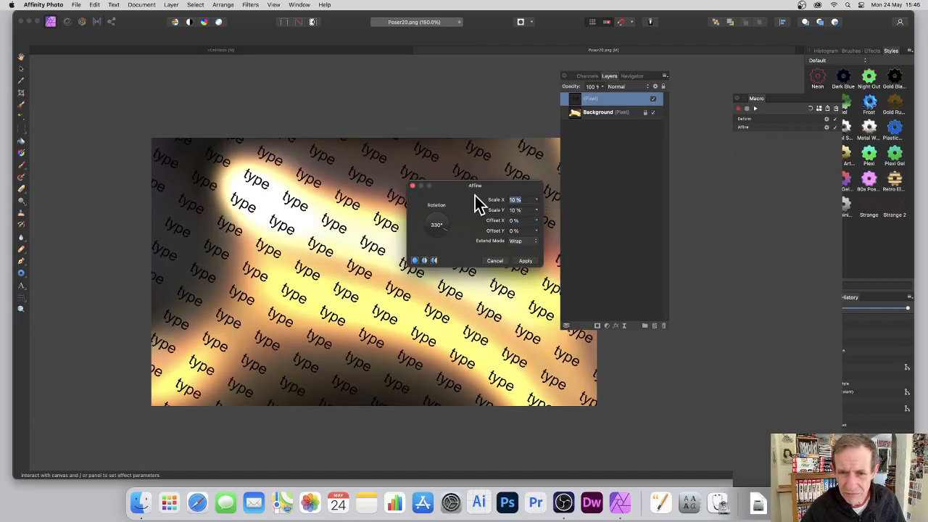
key("Tab")
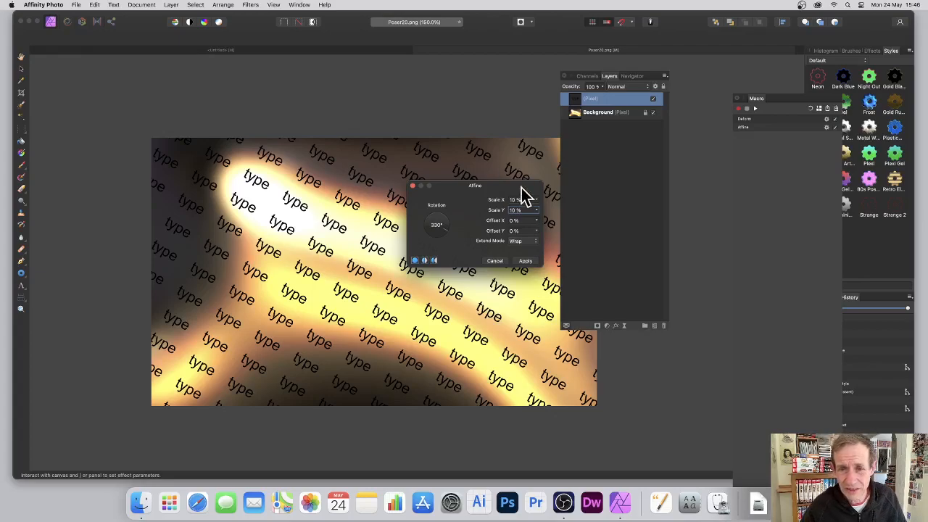
left_click(536, 210)
mouse_move(551, 210)
left_mouse_down()
mouse_move(608, 212)
mouse_move(527, 210)
left_mouse_up()
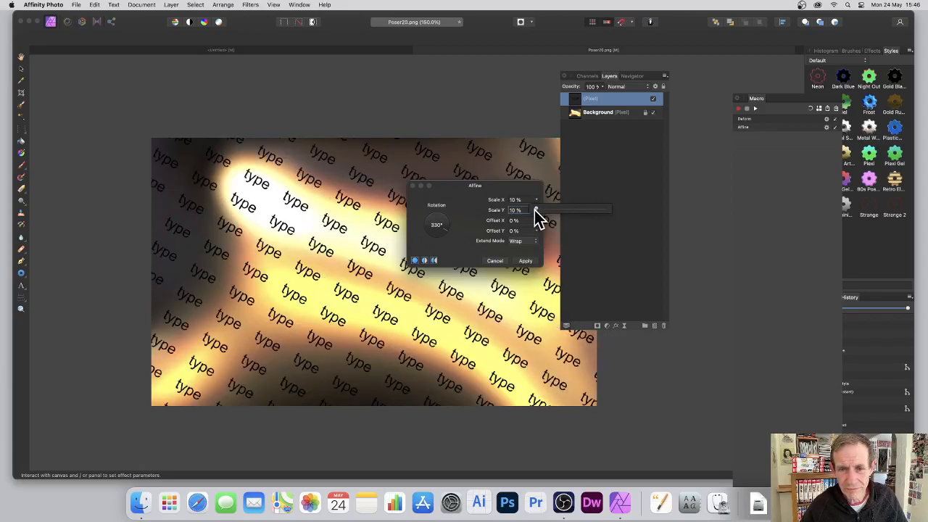
left_click(525, 261)
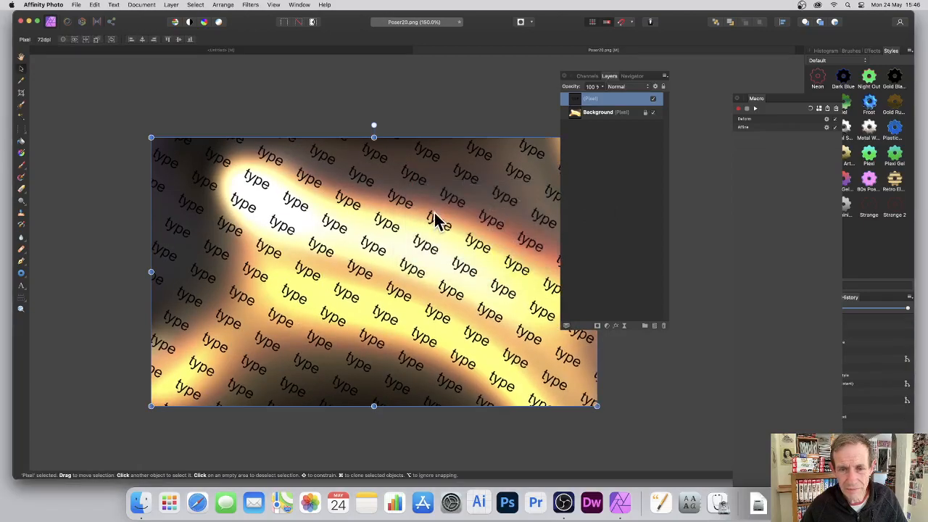
Repeat the Affine filter on the text pattern, and undo both Affine distortions.
left_click(250, 6)
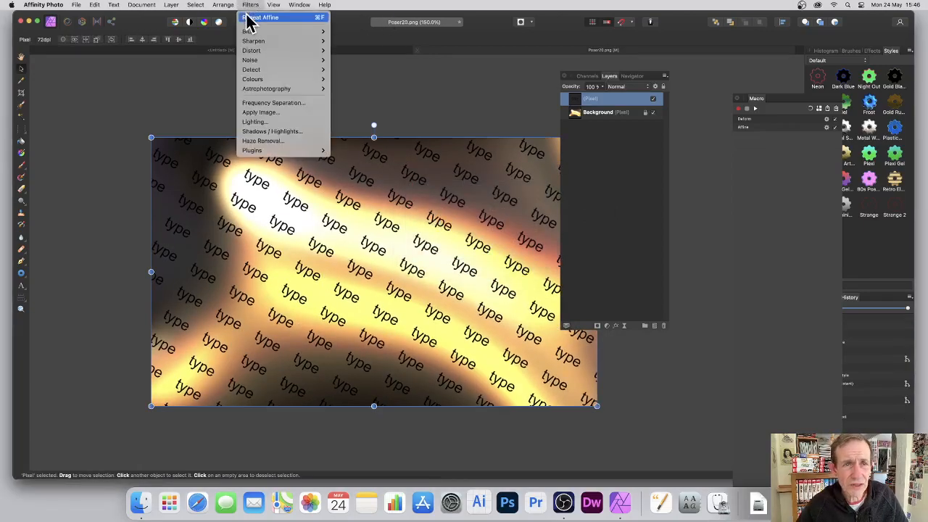
left_click(246, 24)
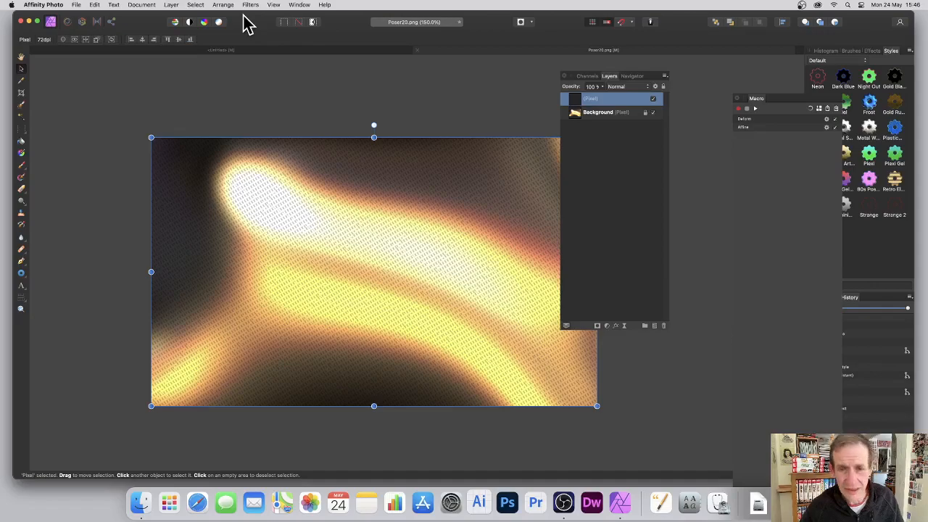
key("super+z")
key("super+z")
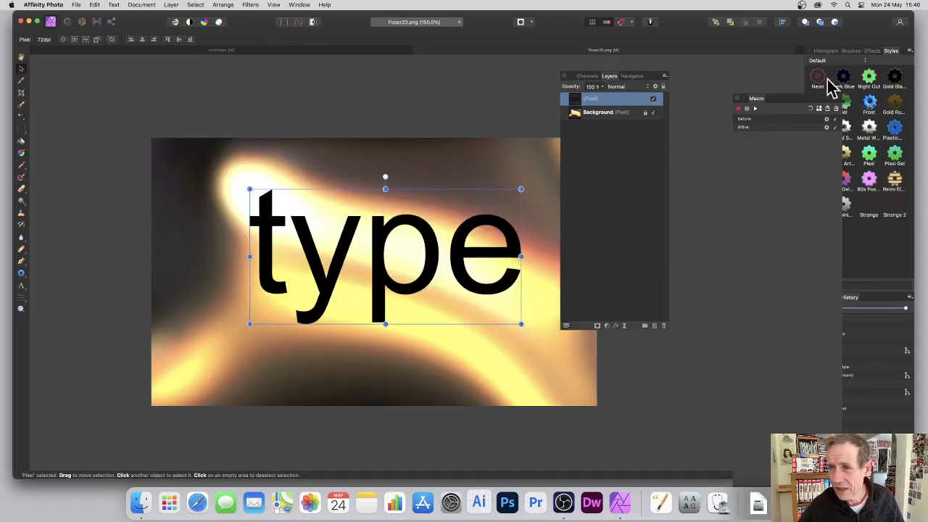
Uncover the style presets and try the two Gold Art styles on the rasterised text layer, undoing each one.
left_click_drag(791, 99, 713, 106)
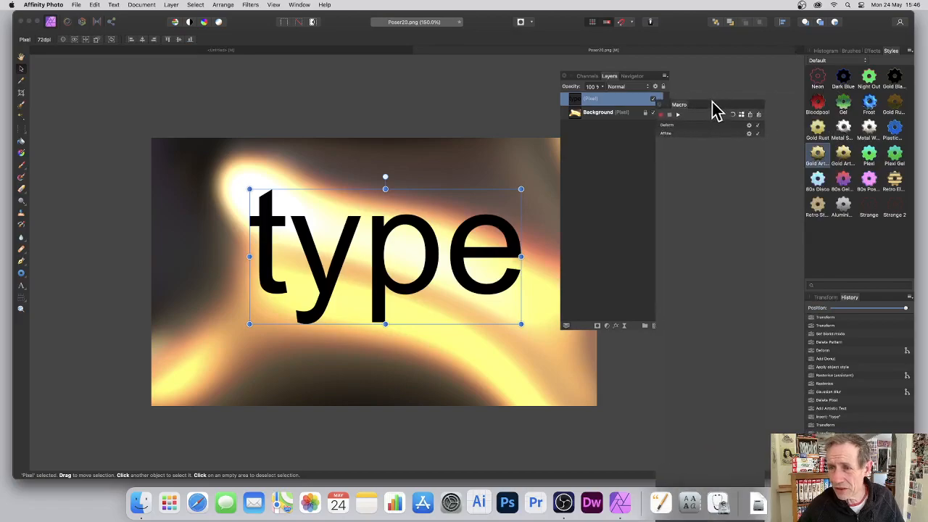
left_click(818, 156)
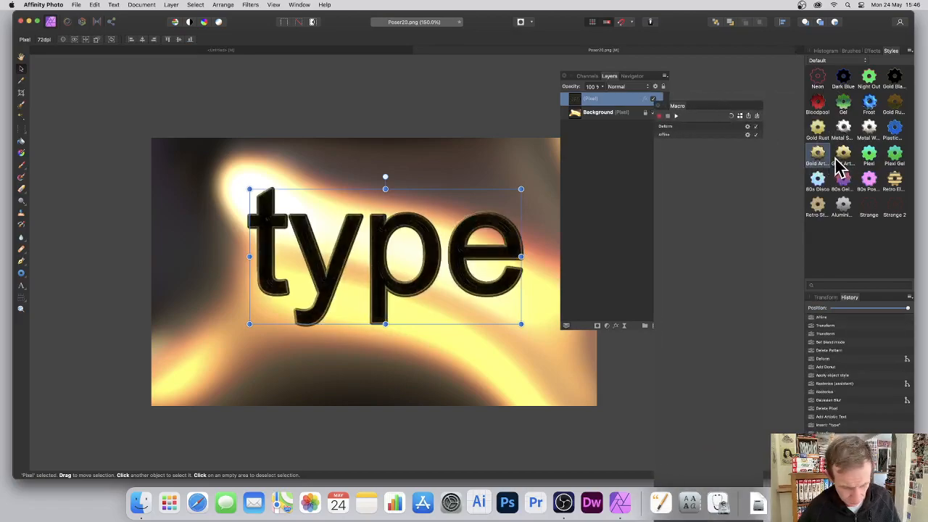
key("super+z")
left_click(845, 155)
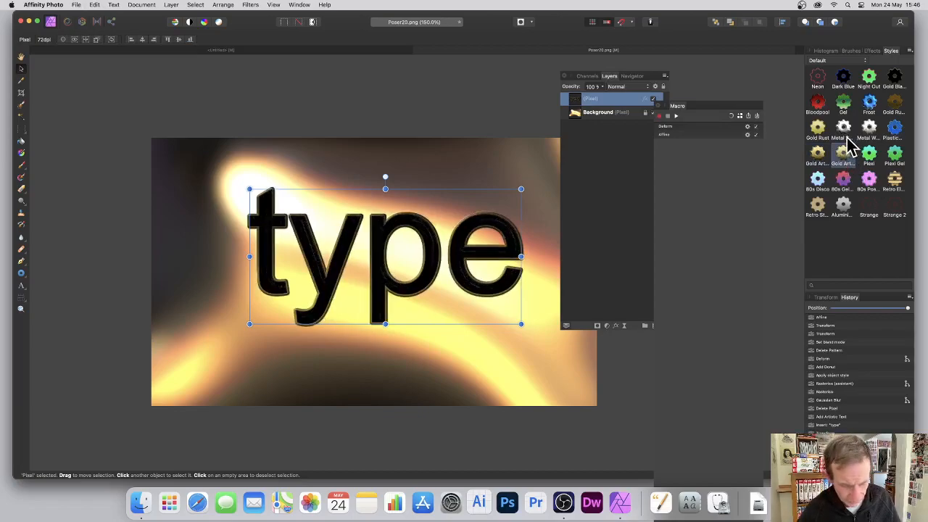
key("super+z")
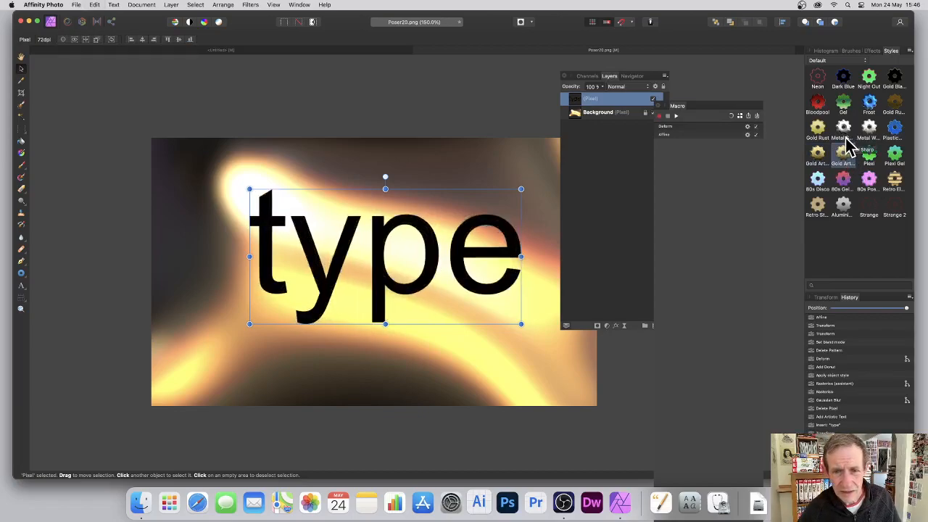
Play the recorded Deform and Affine macro three times on the rasterised text layer.
left_click(676, 116)
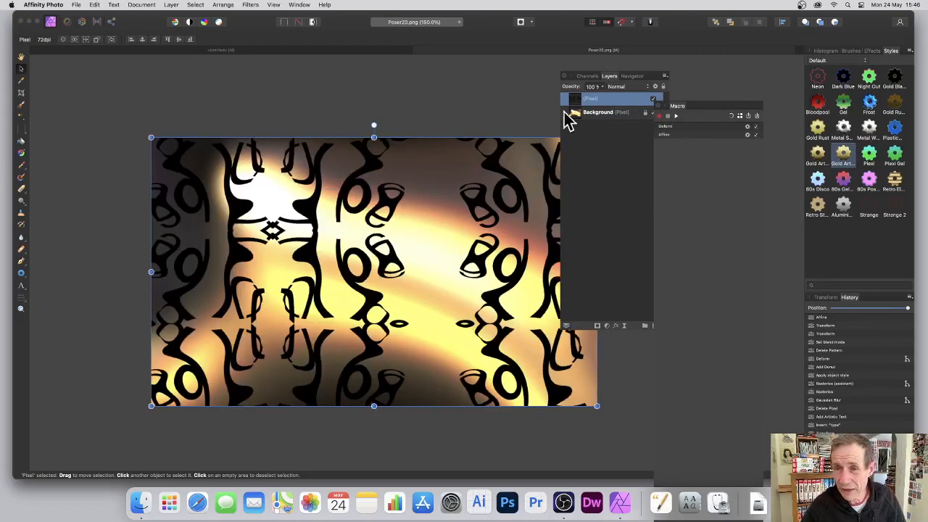
left_click(676, 116)
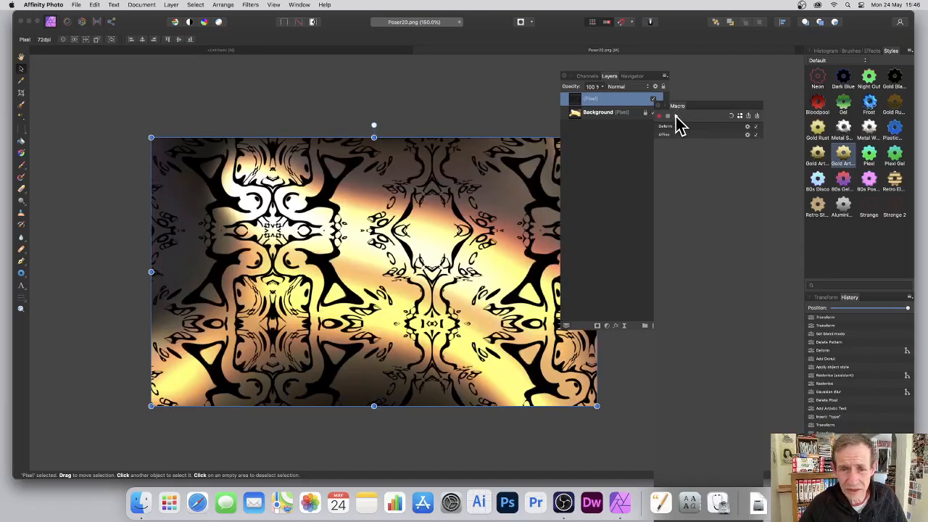
left_click(675, 118)
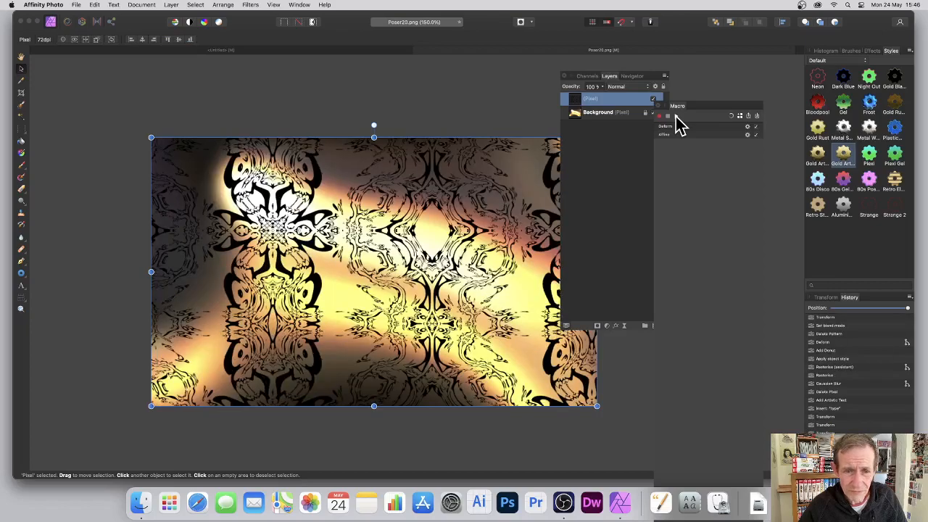